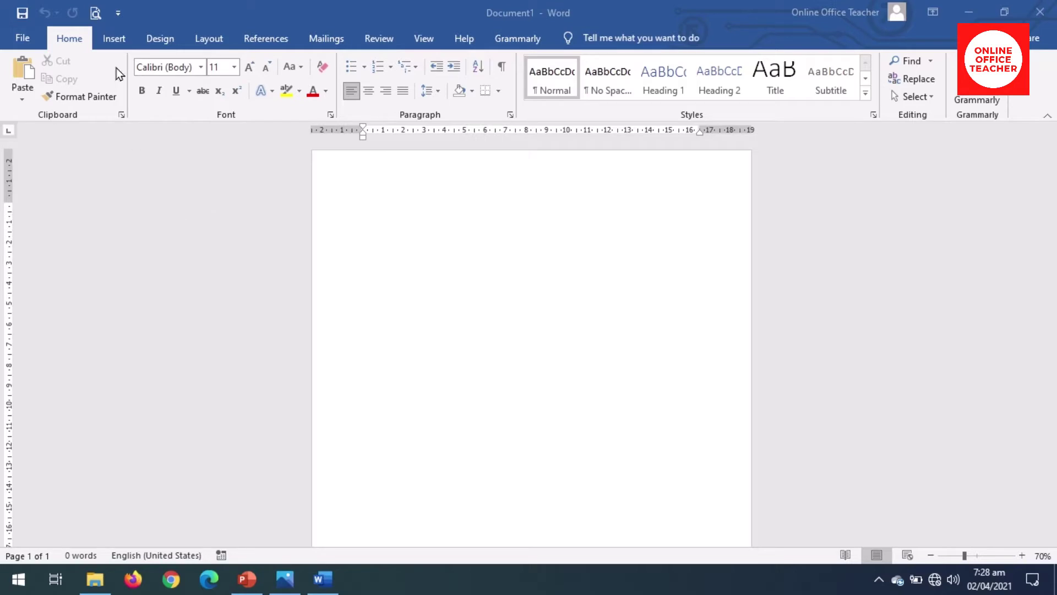
Step: Draw a wide rectangle across the top left of the page, flush with the top edge
click(113, 42)
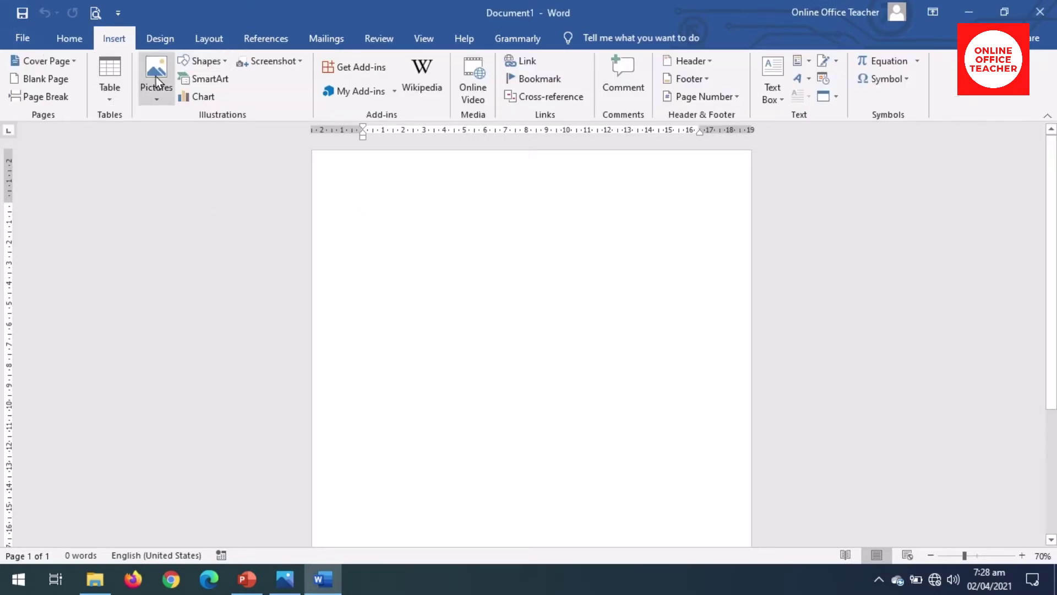
click(206, 63)
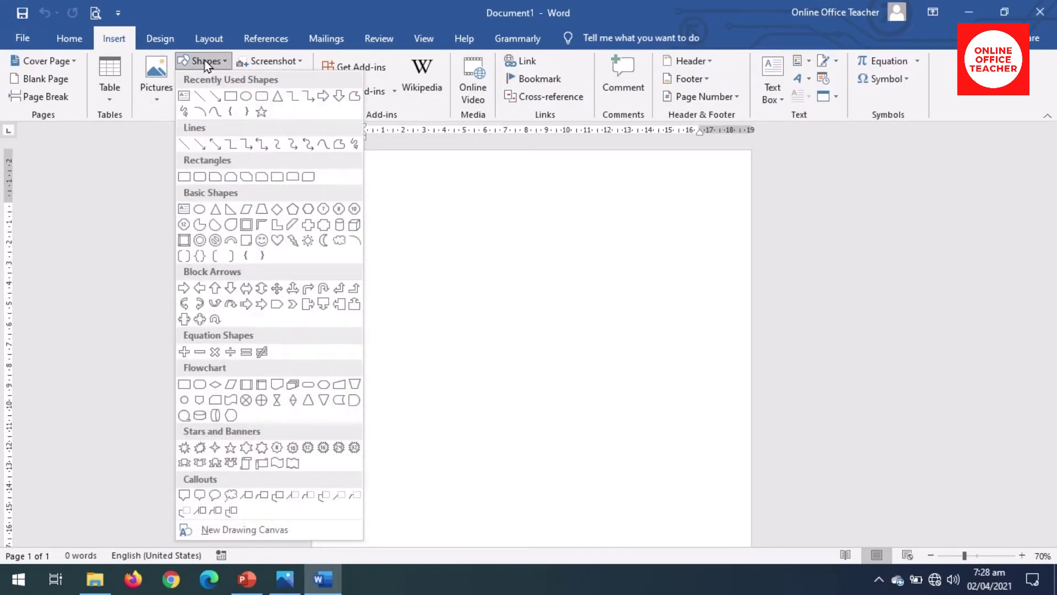
click(183, 176)
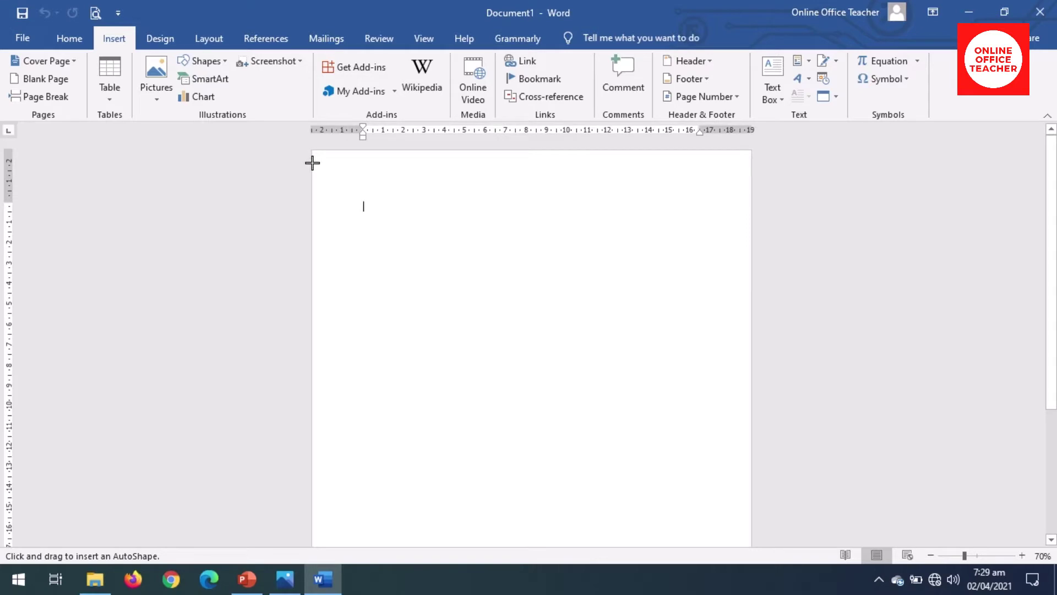
mouse_move(313, 163)
mouse_down()
mouse_move(470, 220)
mouse_move(623, 203)
mouse_move(601, 193)
mouse_up()
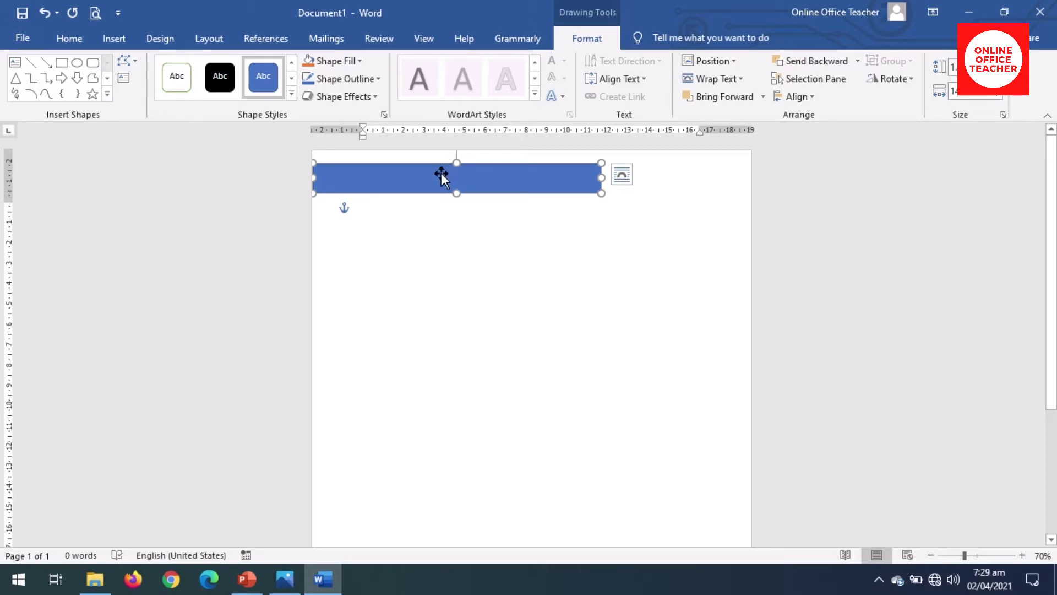
drag(441, 173, 441, 158)
Step: Duplicate the blue rectangle with Ctrl+D and align the copy with the original bar
click(441, 193)
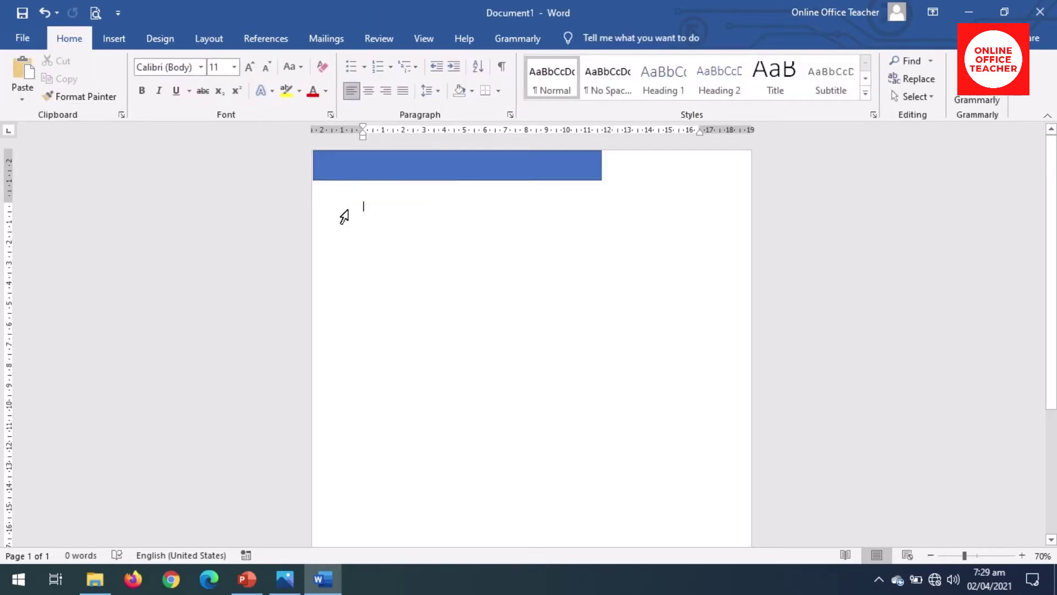
click(349, 167)
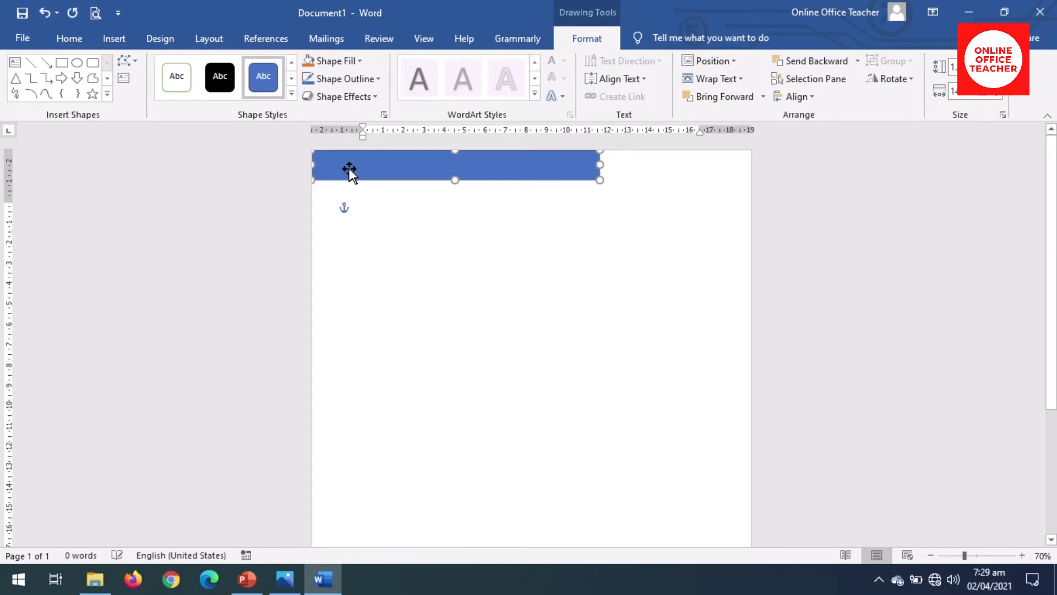
key(Escape)
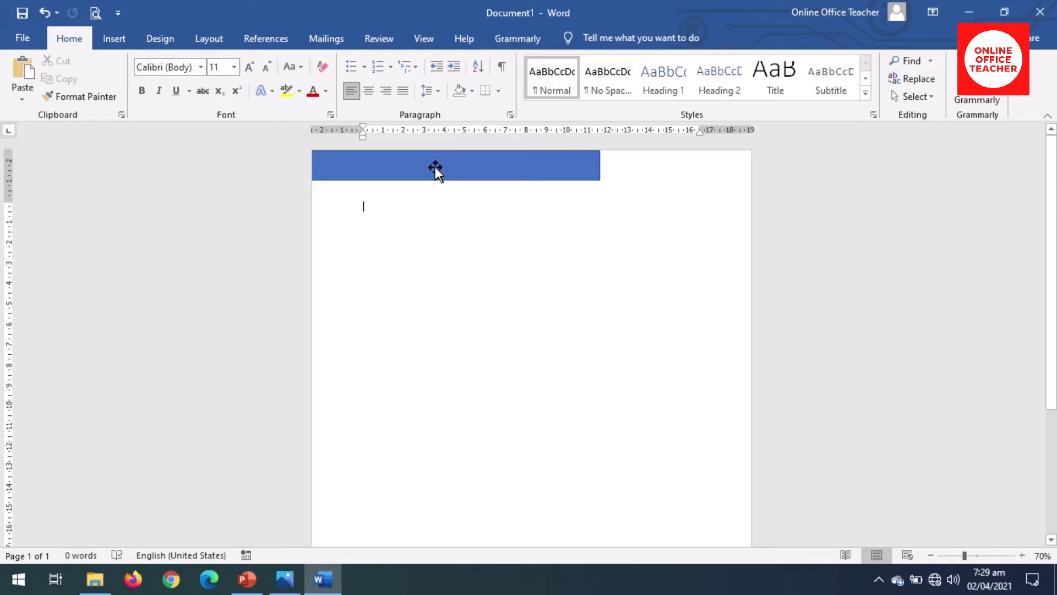
click(435, 166)
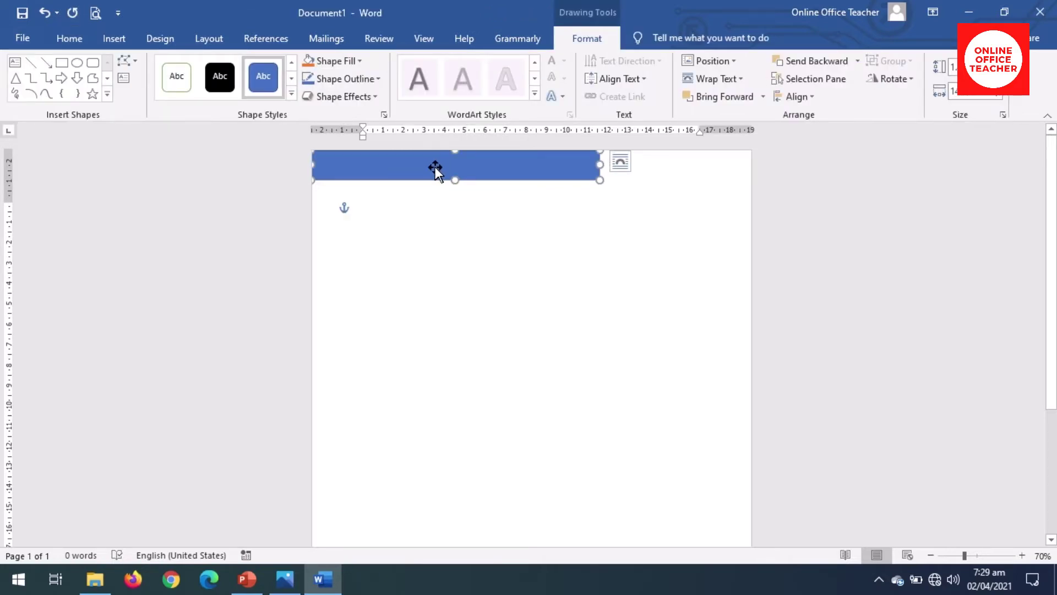
key(ctrl+d)
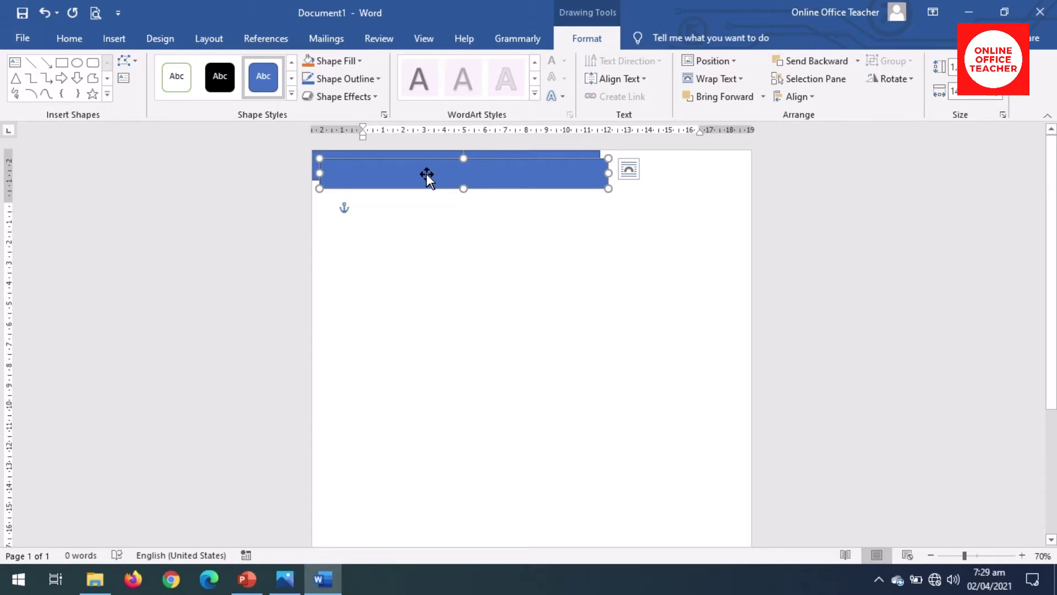
drag(426, 173, 426, 165)
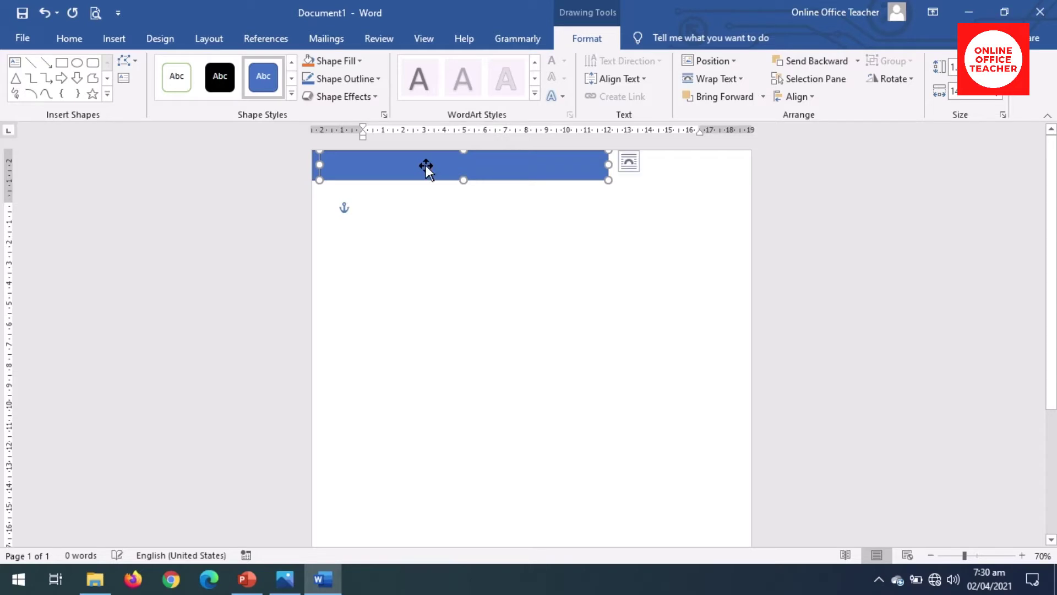
Step: Nudge the copy right to the page's right edge, leaving a small gap between the bars
key(Right)
key(Right)
key(Right)
key(Right)
key(Right)
key(Right)
key(Right)
key(Right)
key(Right)
key(Right)
key(Right)
key(Right)
key(Right)
key(Right)
key(Right)
key(Right)
key(Right)
key(Right)
key(Right)
key(Right)
key(Right)
key(Right)
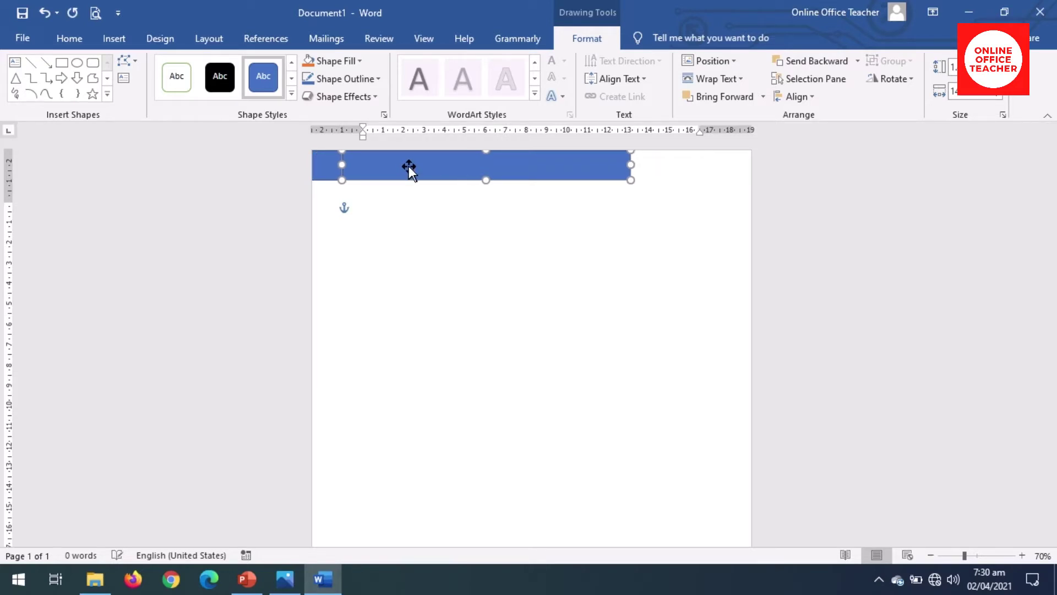
key(Right)
key(Right)
key(Right)
key(Right)
key(Right)
key(Right)
key(Right)
key(Right)
key(Right)
key(Right)
key(Right)
key(Right)
key(Right)
key(Right)
key(Right)
key(Right)
key(Right)
key(Right)
key(Right)
key(Right)
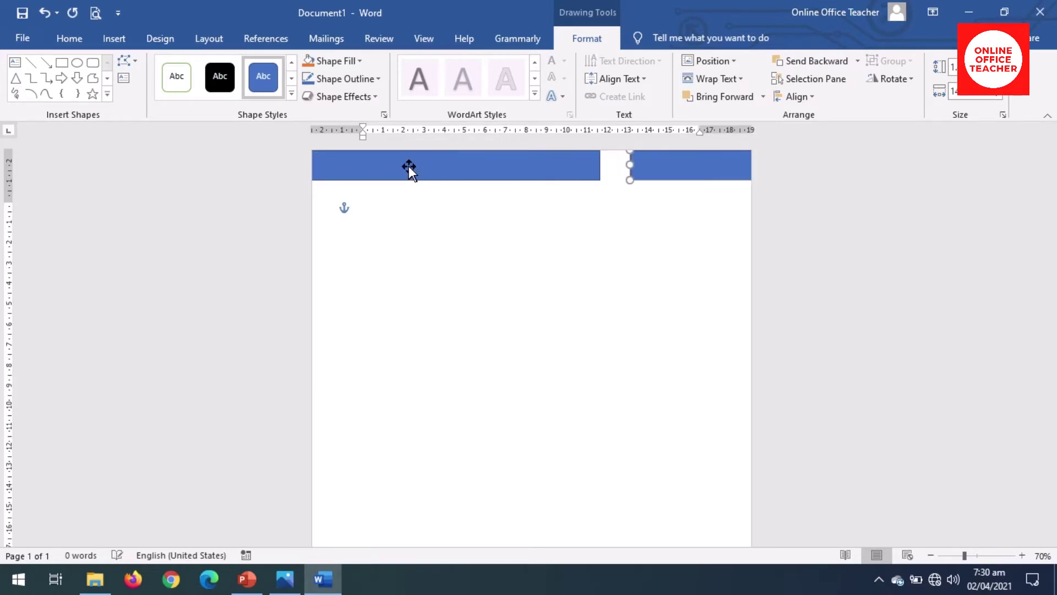
key(ctrl+Left)
key(ctrl+Left)
key(ctrl+Left)
key(ctrl+Left)
key(ctrl+Left)
key(ctrl+Left)
key(Left)
key(Left)
key(ctrl+Right)
key(ctrl+Right)
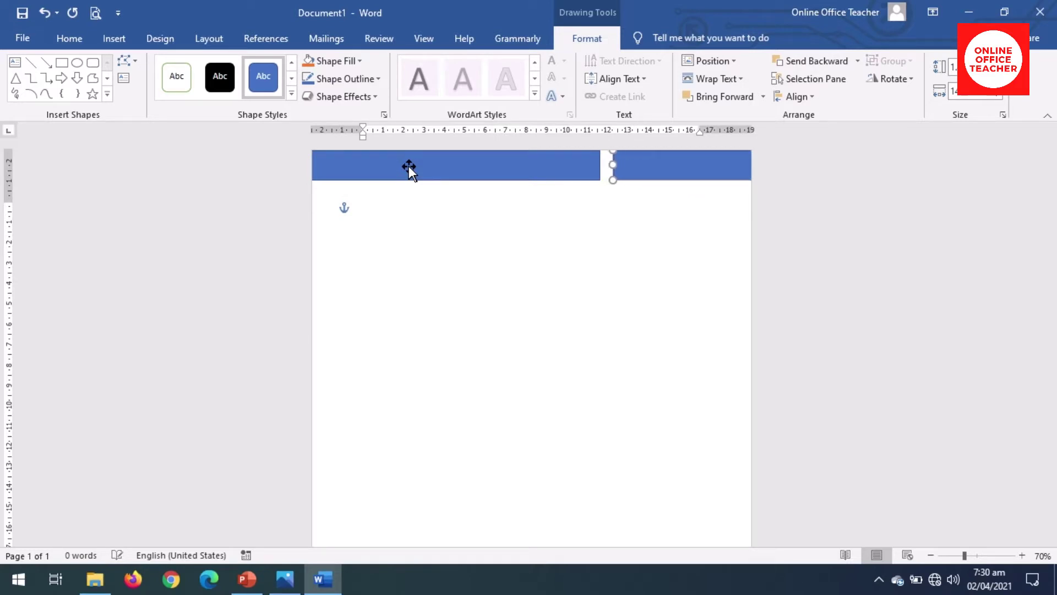
key(Escape)
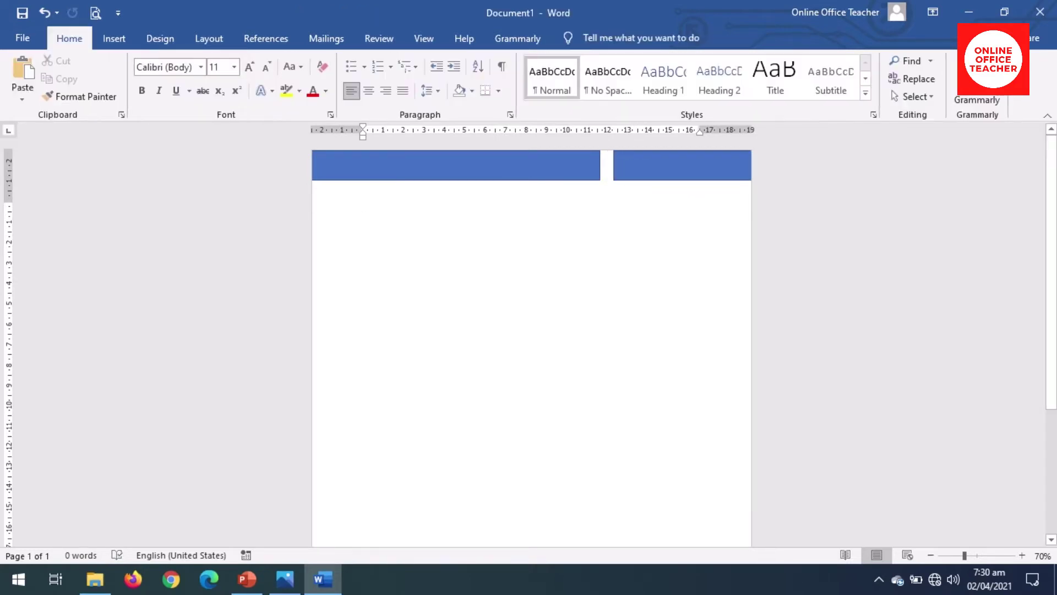
Step: Fill the left bar with Gold, Accent 4, Darker 25% and remove its outline
click(492, 168)
key(Escape)
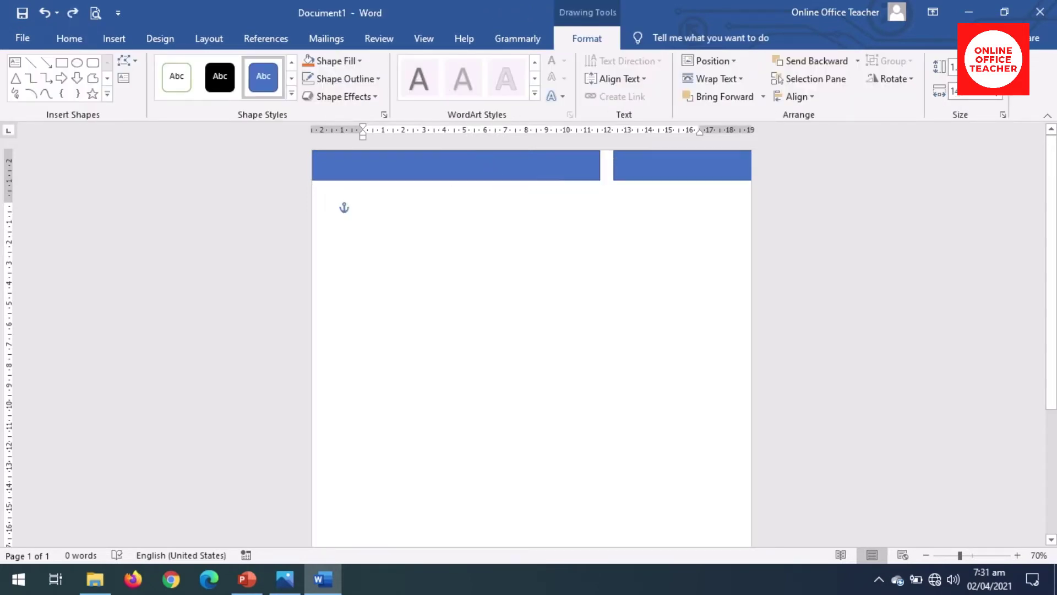
click(481, 170)
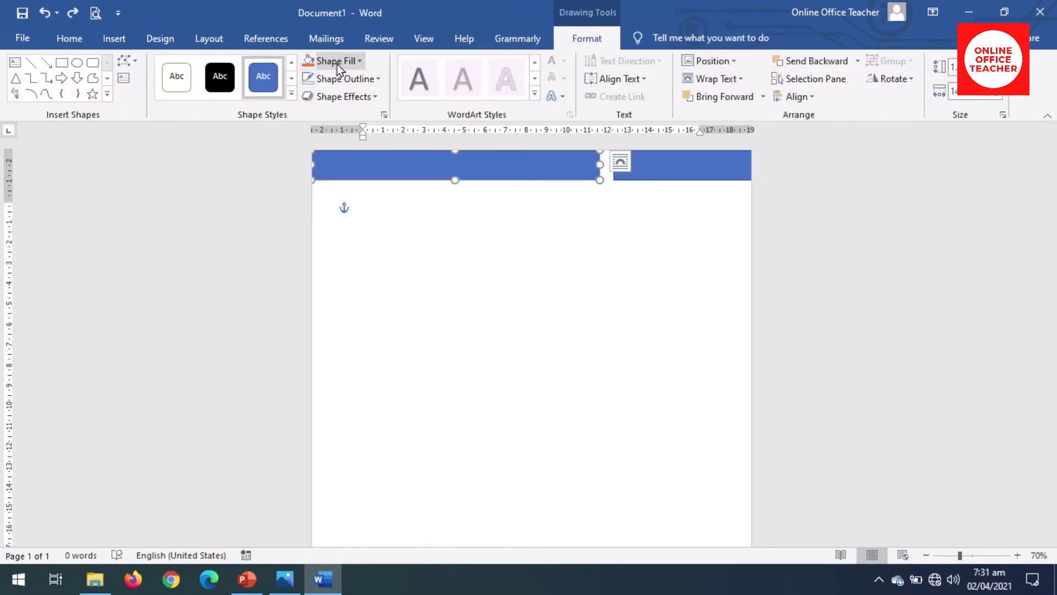
click(337, 64)
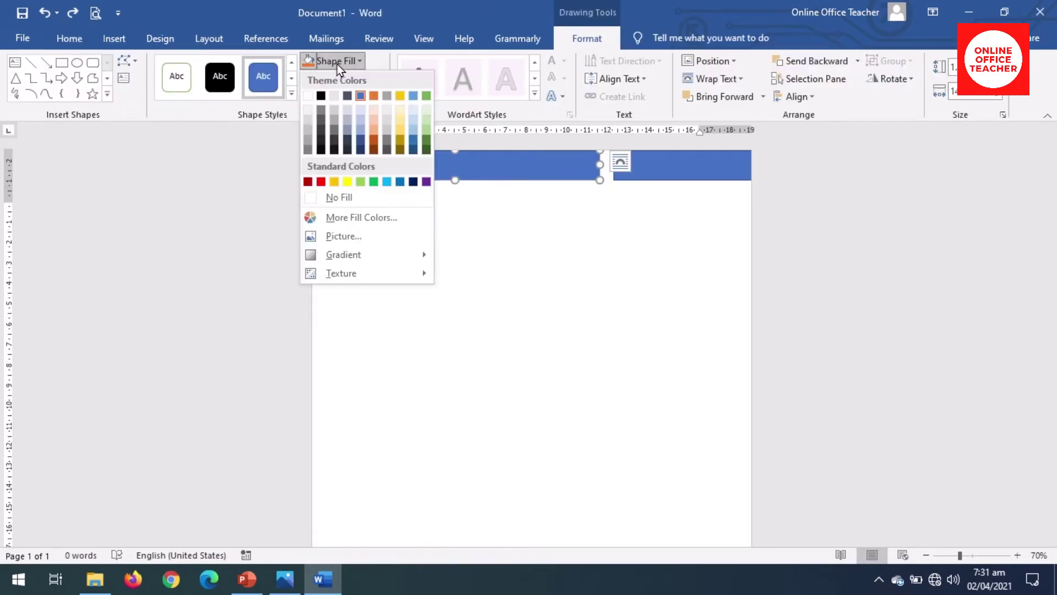
click(398, 141)
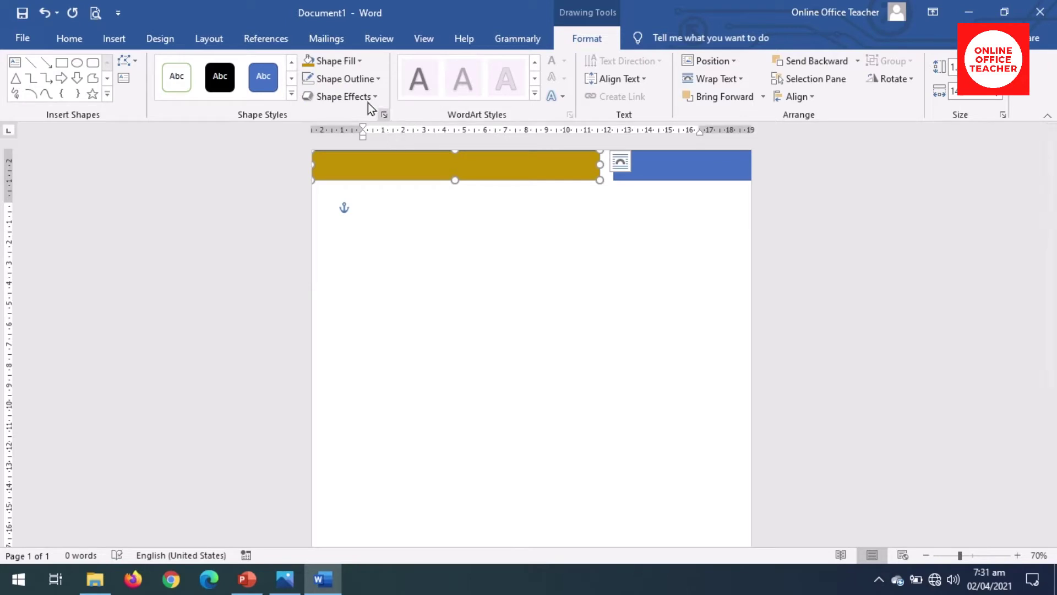
click(363, 83)
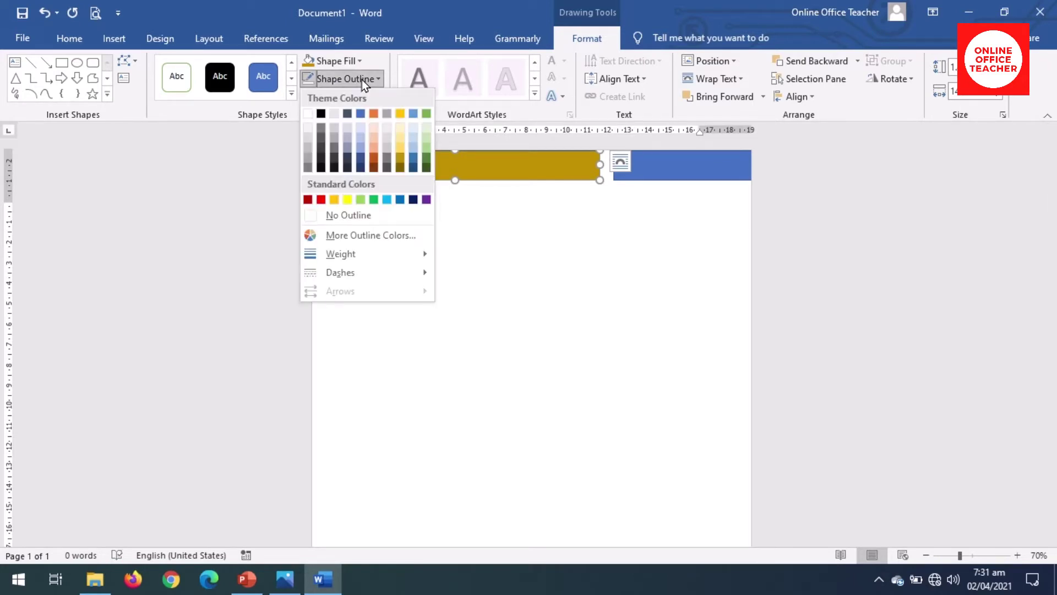
click(346, 215)
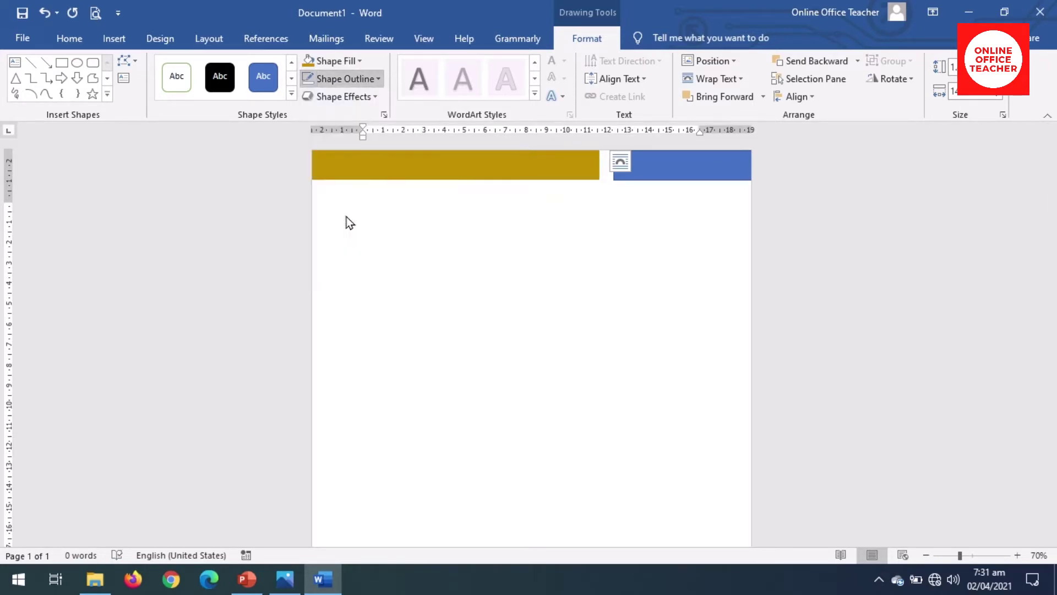
Step: Fill the right bar with black and remove its outline
click(661, 172)
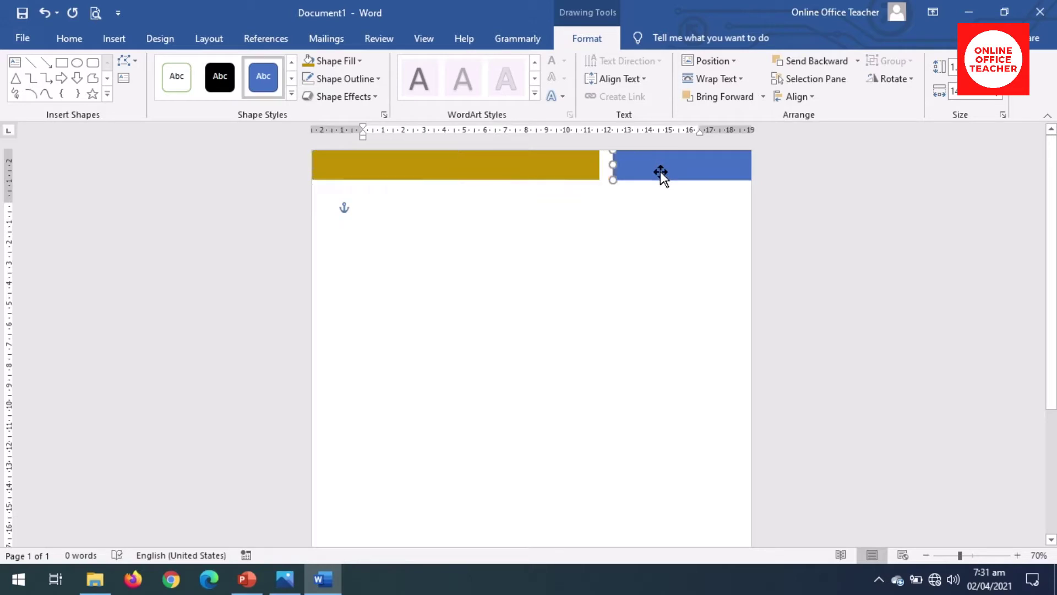
click(333, 61)
click(321, 97)
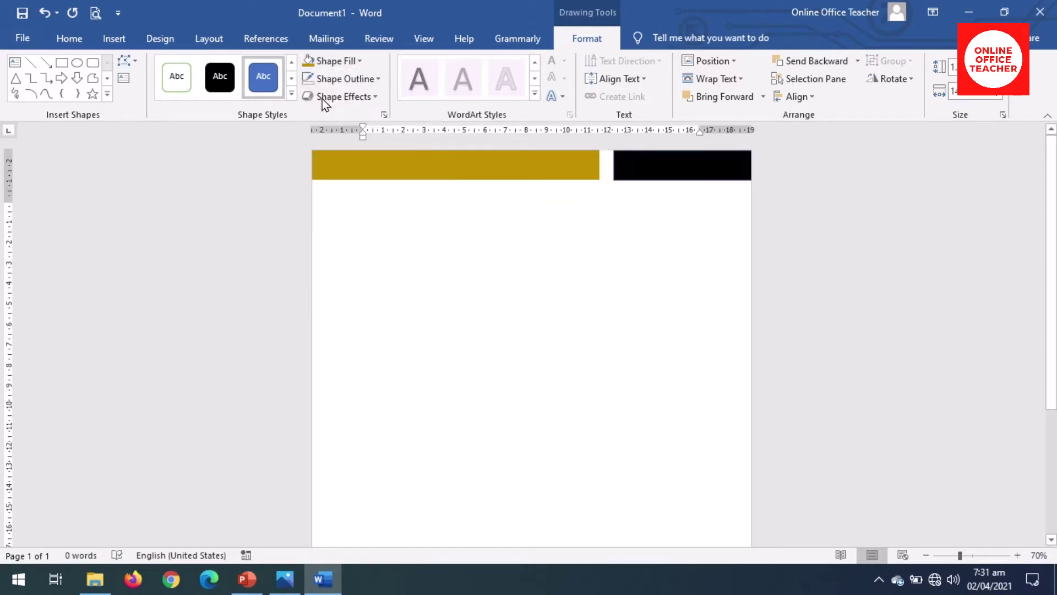
click(352, 78)
click(329, 215)
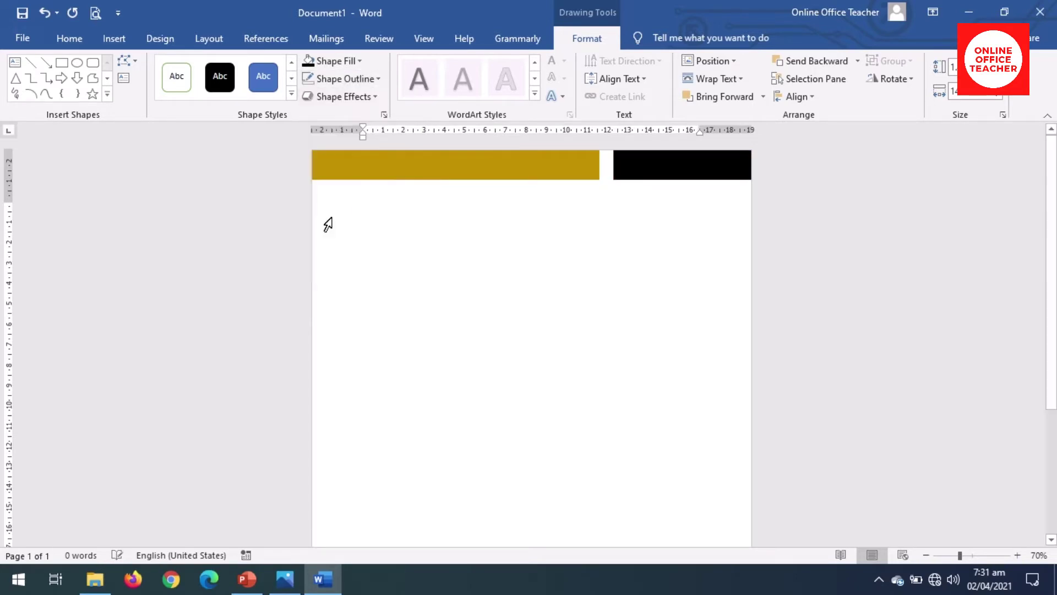
click(364, 206)
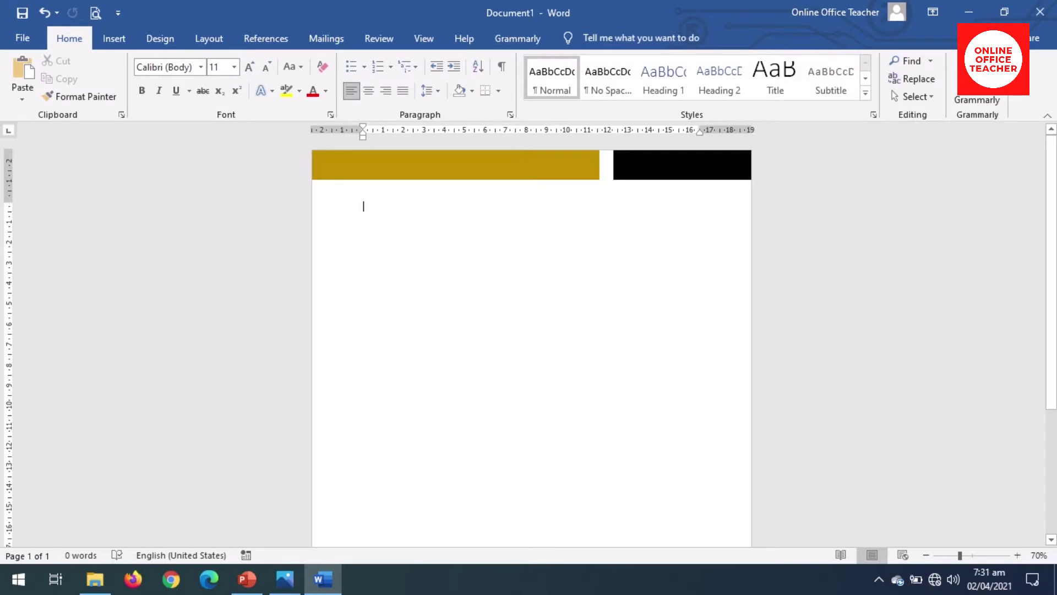
Step: Group the gold and black bars into one object
click(506, 166)
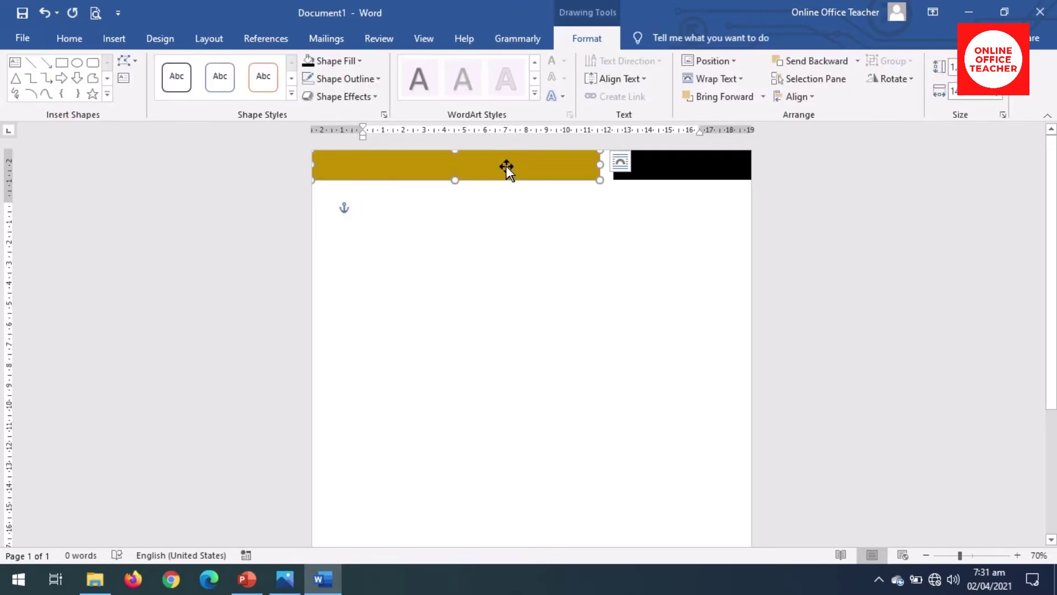
shift+click(662, 166)
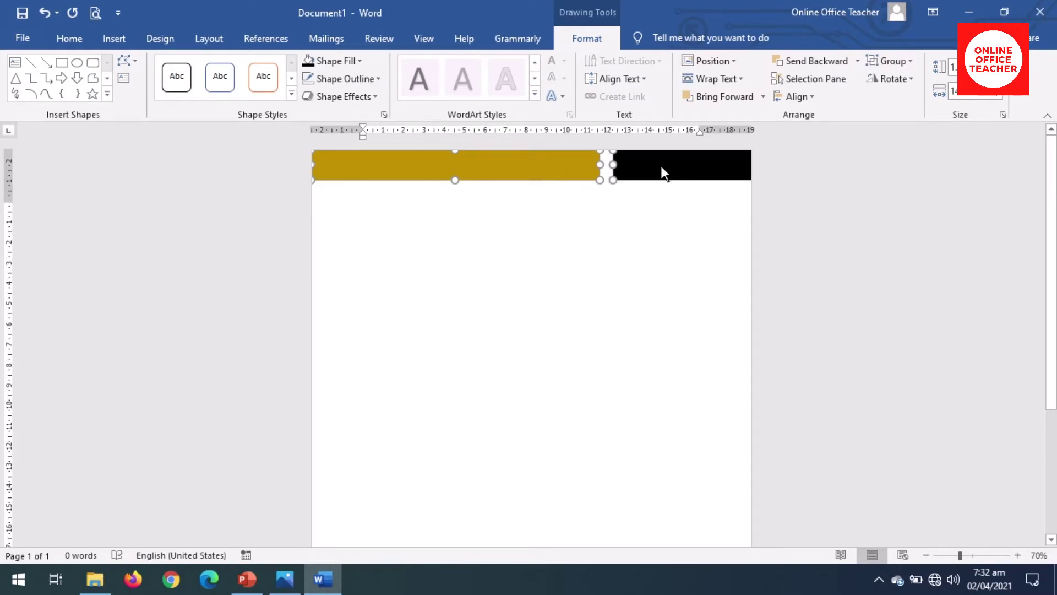
click(897, 61)
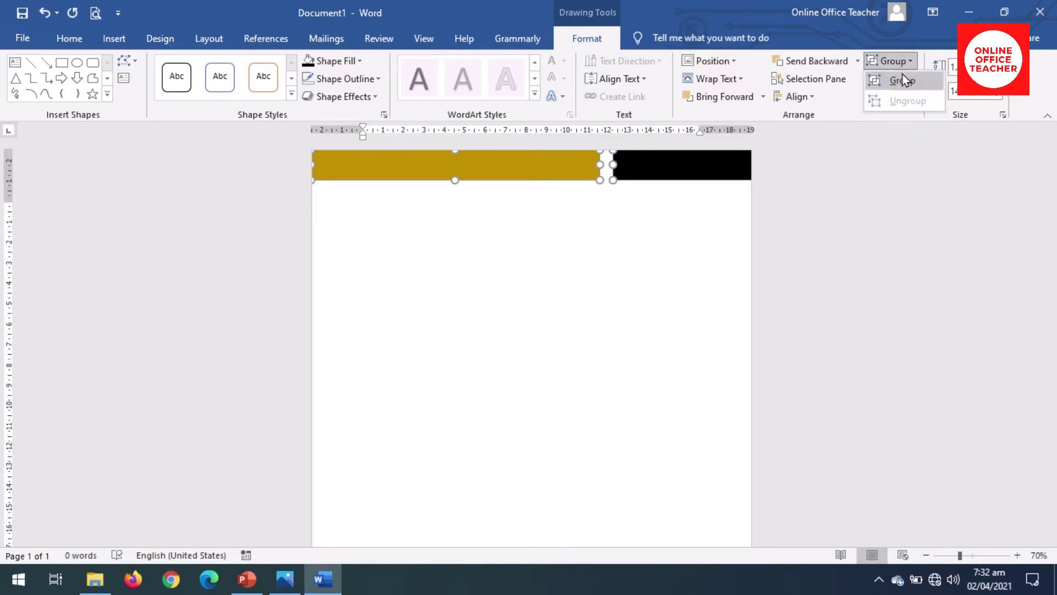
click(903, 81)
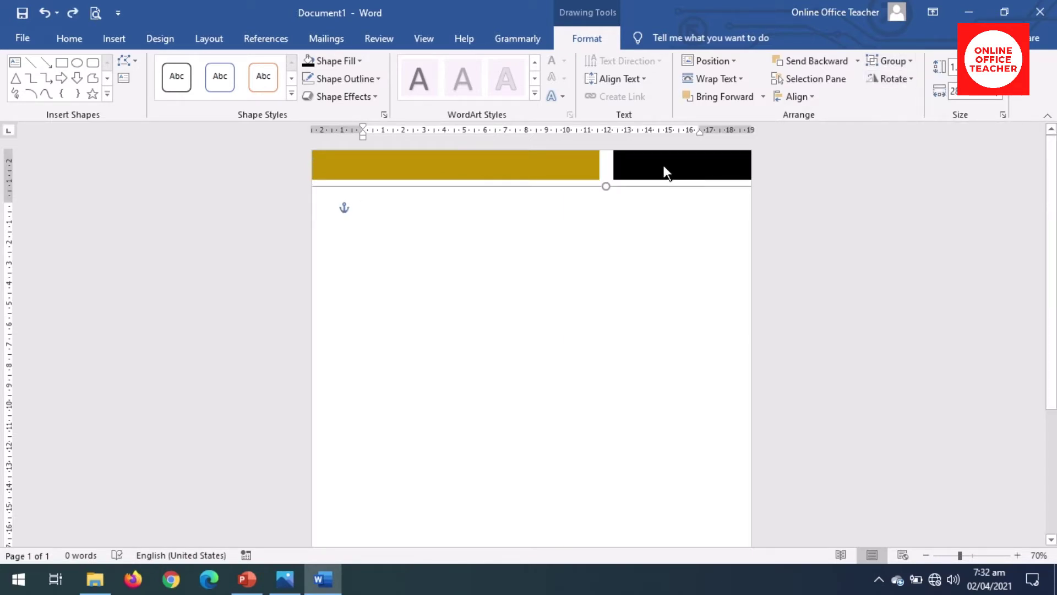
Step: Undo the accidental move so the grouped bars stay on the top edge
mouse_move(663, 165)
mouse_down()
mouse_move(595, 235)
mouse_move(639, 242)
mouse_move(604, 304)
mouse_move(541, 226)
mouse_move(622, 193)
mouse_move(659, 264)
mouse_move(595, 220)
mouse_move(609, 227)
mouse_move(610, 212)
mouse_up()
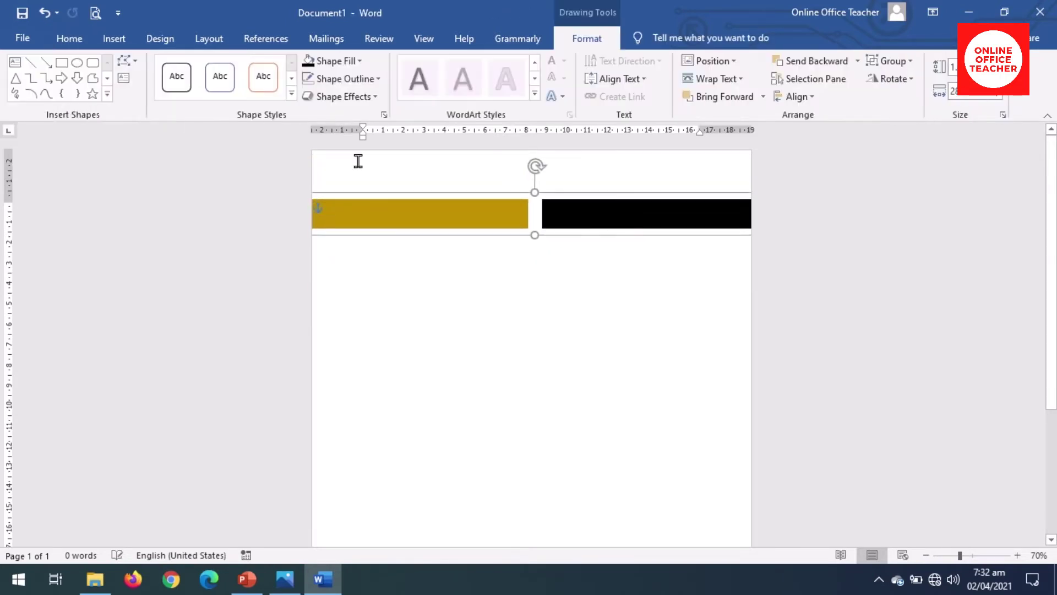
click(43, 15)
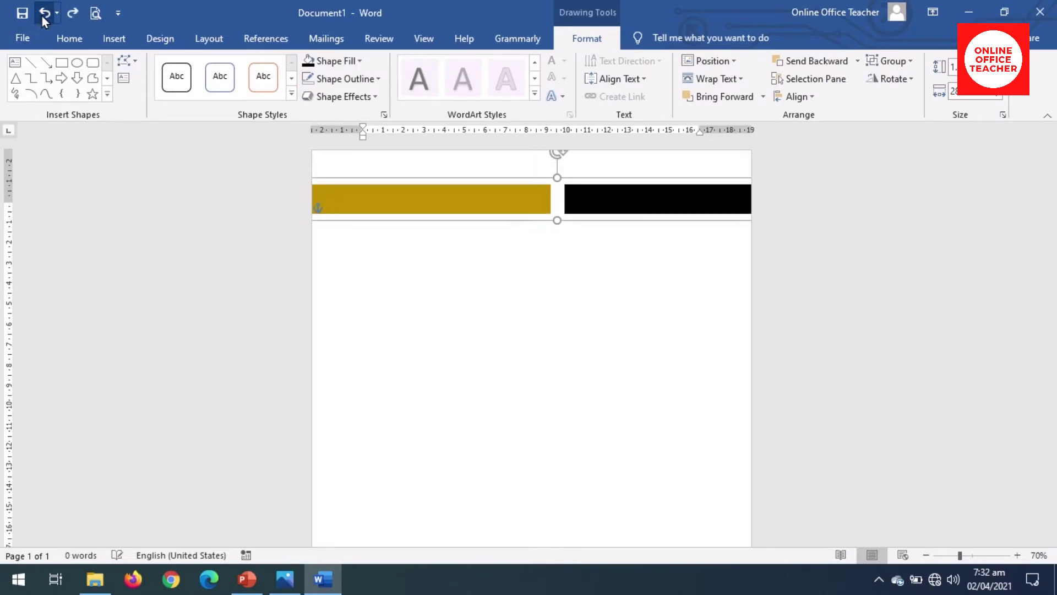
click(41, 15)
click(376, 303)
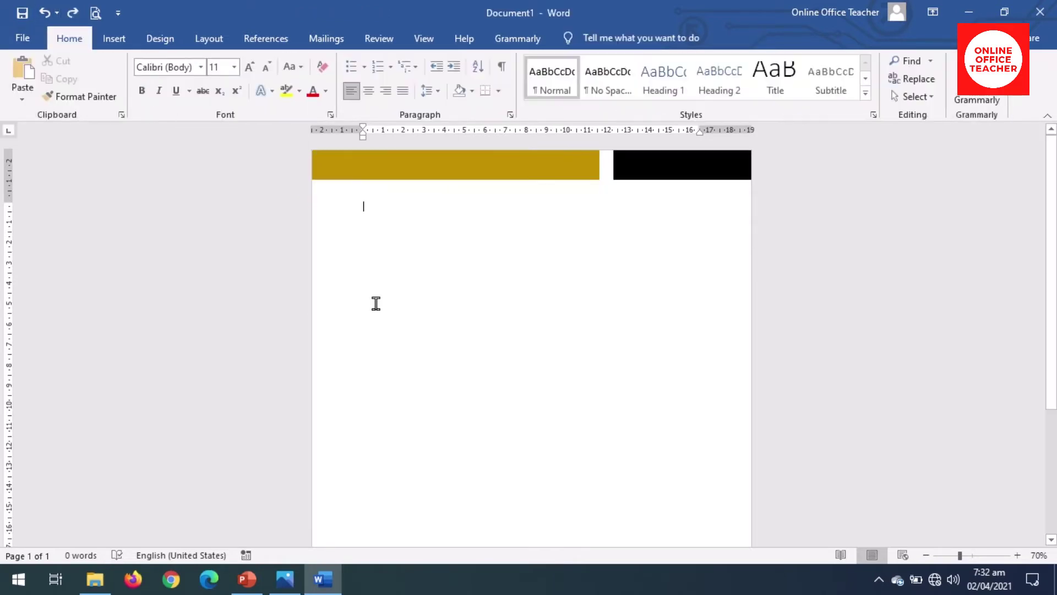
Step: Duplicate the bar group and nudge the copy down onto the page's bottom edge
click(447, 167)
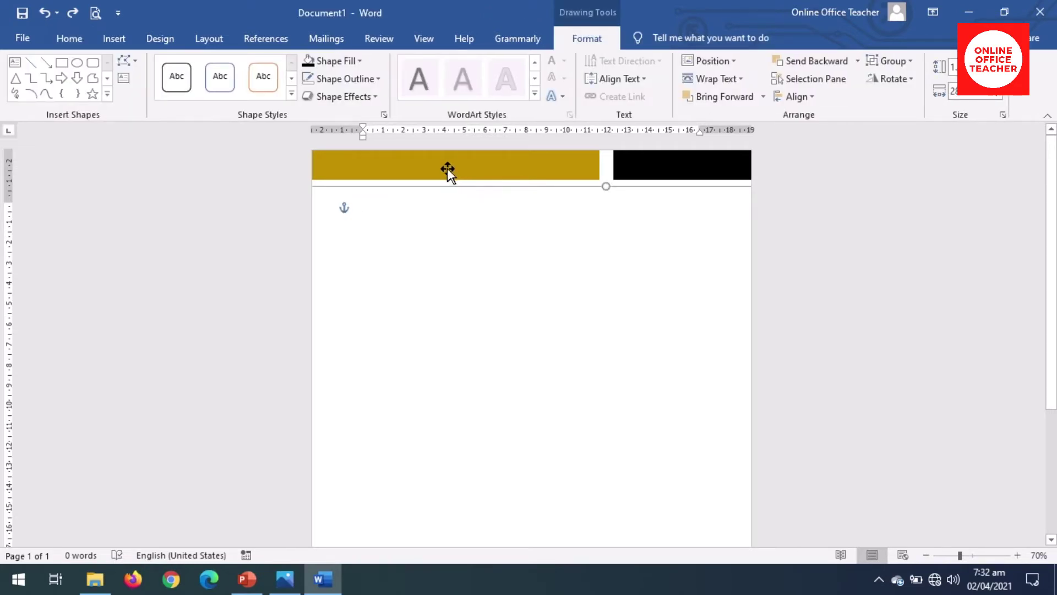
mouse_move(447, 168)
mouse_down()
mouse_move(455, 176)
mouse_move(458, 164)
mouse_up()
drag(458, 163, 457, 163)
key(ctrl+z)
key(Down)
key(Down)
key(Down)
key(Down)
key(Down)
key(Down)
key(Down)
key(Down)
key(Down)
key(Down)
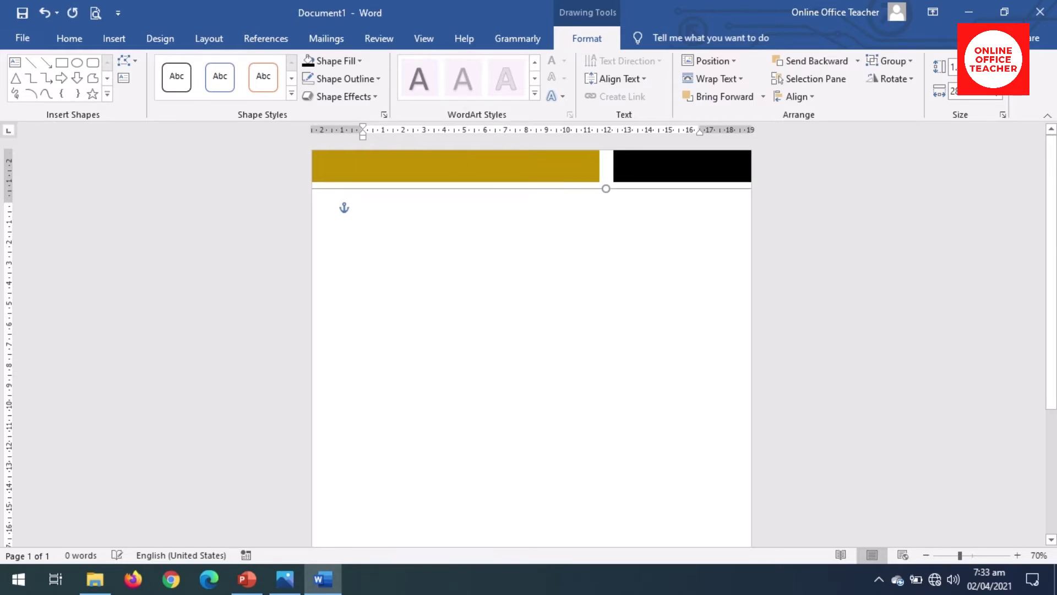
key(Down)
key(Down)
key(Down)
key(Down)
key(Down)
key(Down)
key(Down)
key(Down)
key(Down)
key(Down)
key(Down)
key(Down)
key(Down)
key(Down)
key(Down)
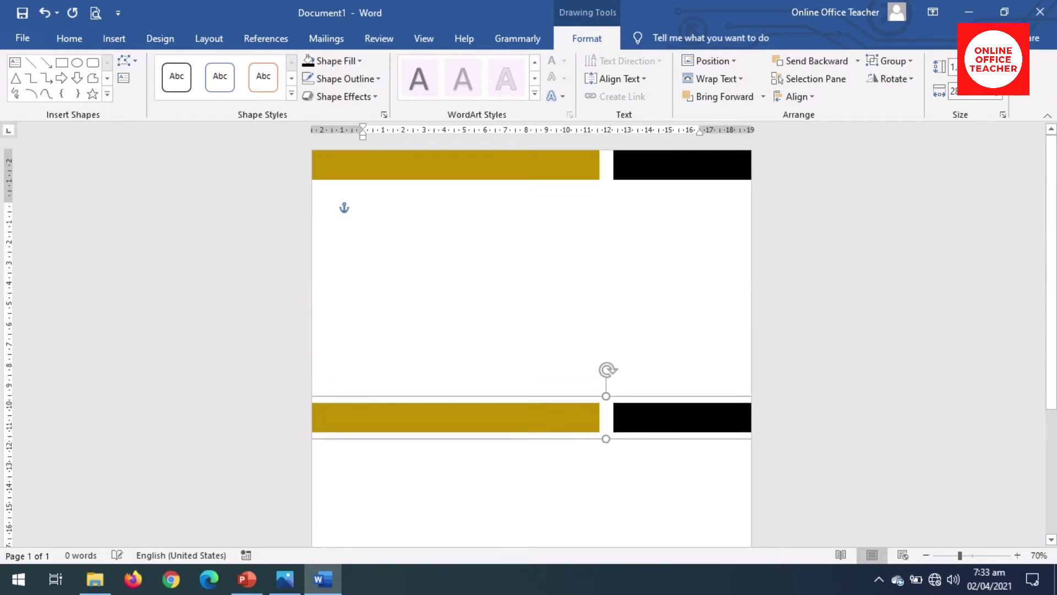
key(Down)
key(Down)
key(Down)
key(Down)
key(Down)
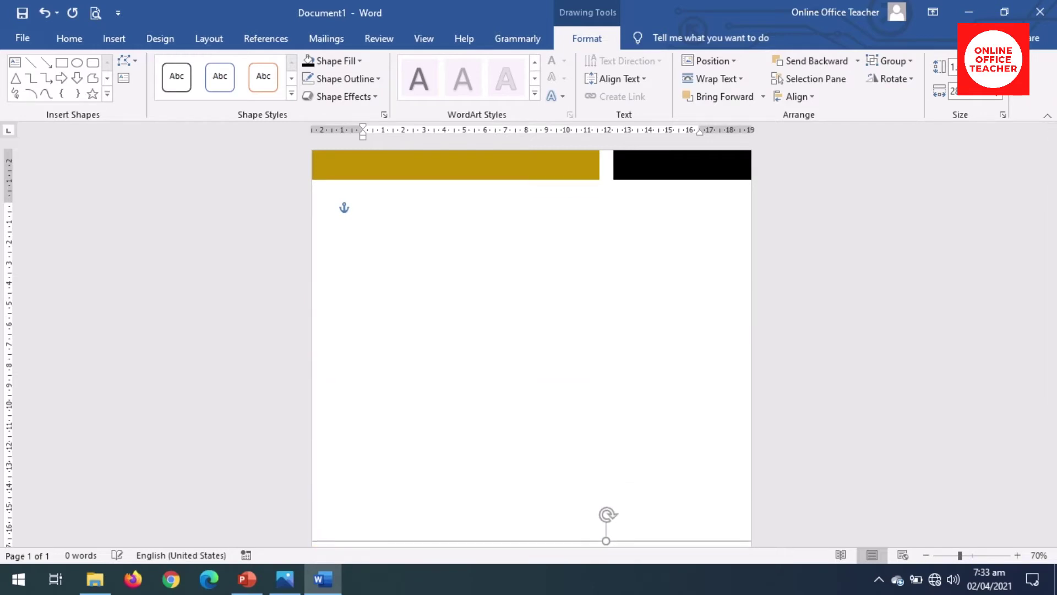
key(Down)
key(Down)
key(Down)
key(Down)
key(Down)
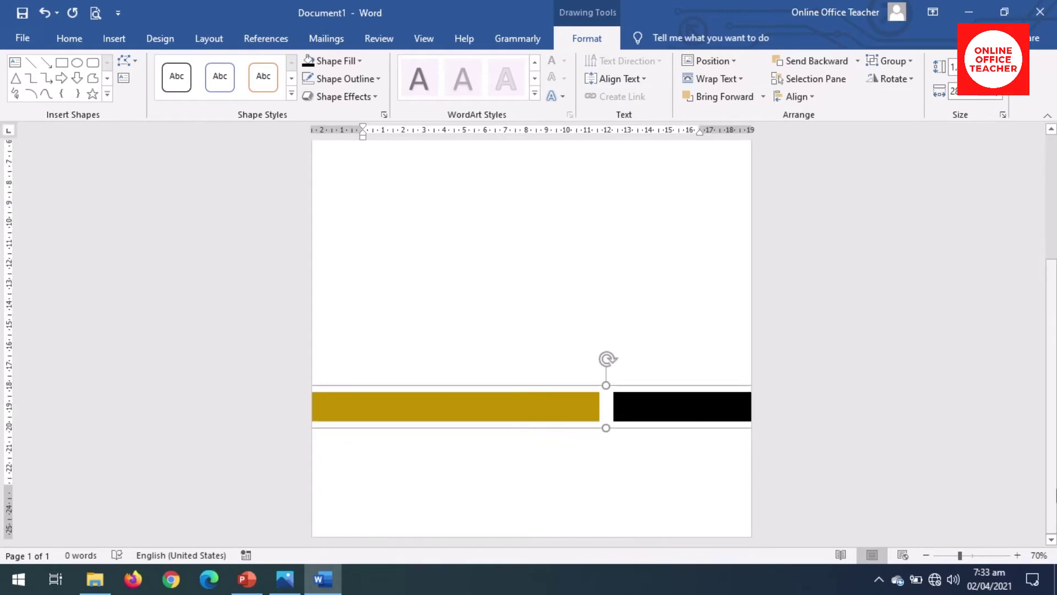
key(Down)
key(Down)
key(Down)
key(Down)
key(Down)
key(Down)
key(Down)
key(Down)
key(Down)
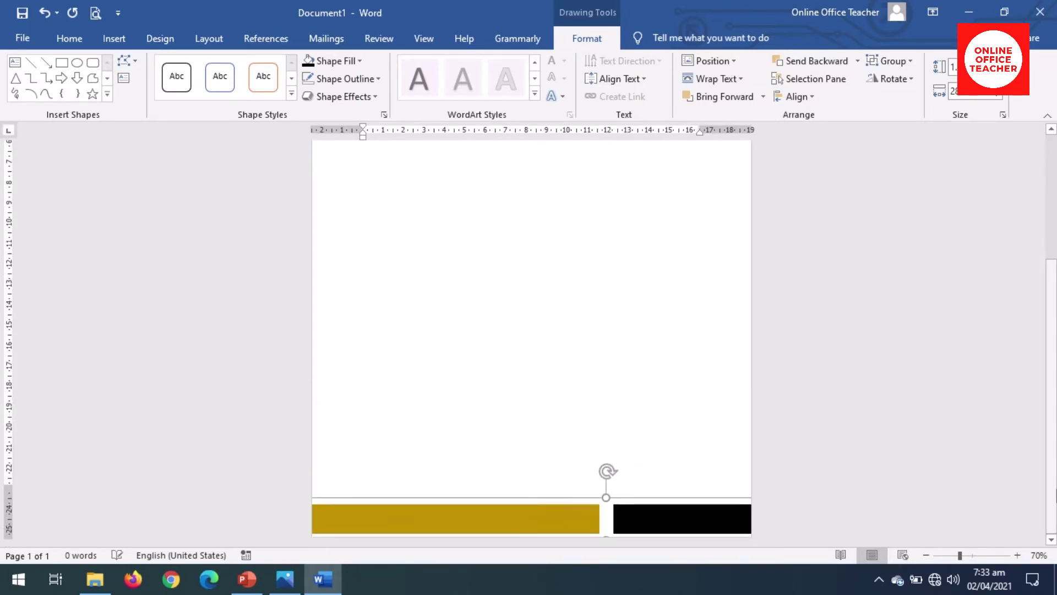
key(ctrl+Down)
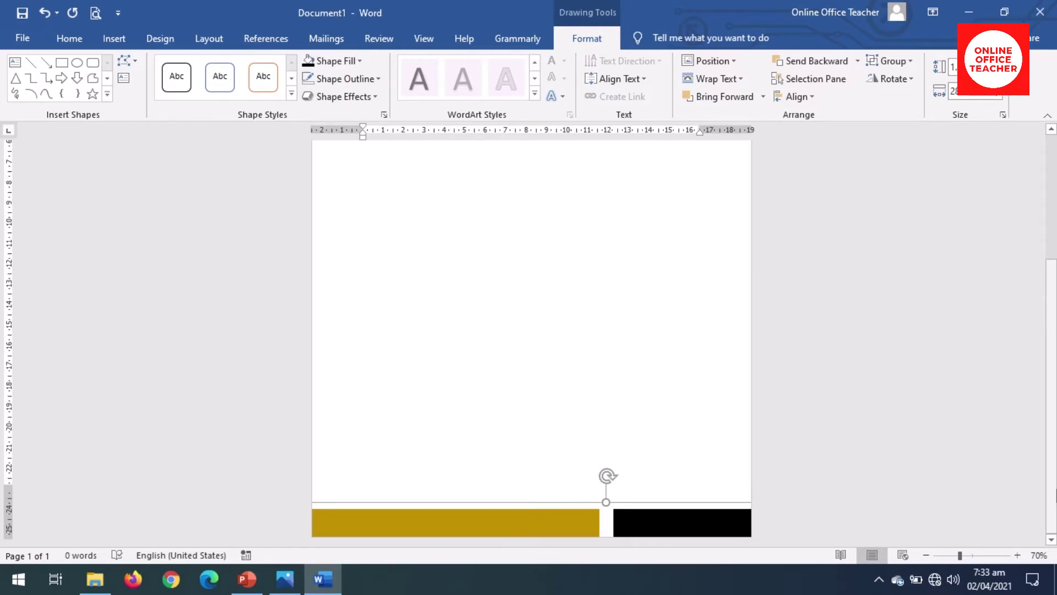
Step: Flip the bottom bars horizontally so black sits left and gold right
click(893, 78)
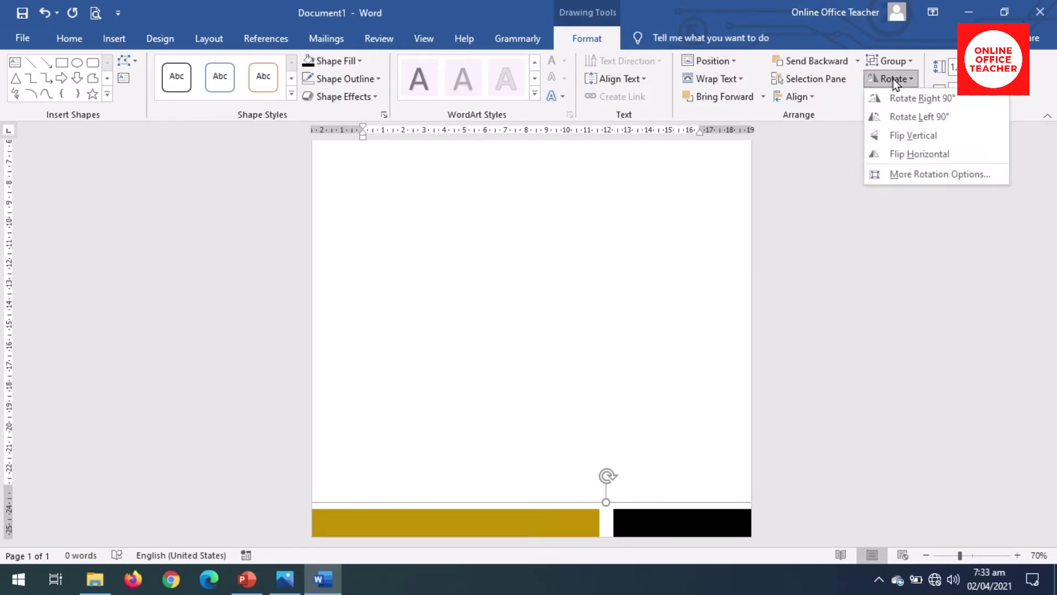
click(923, 154)
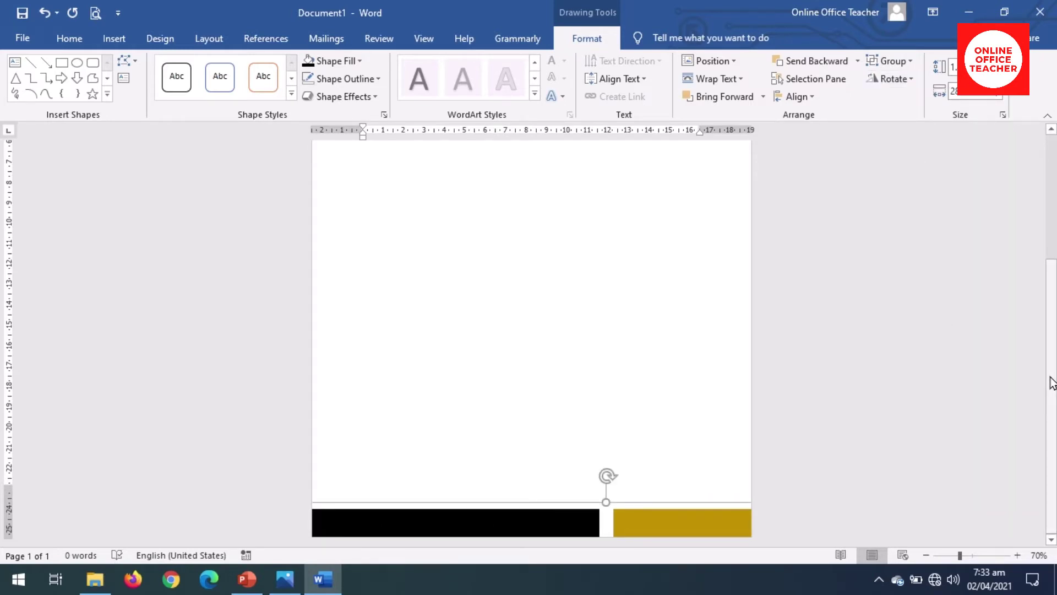
drag(1054, 382, 1053, 254)
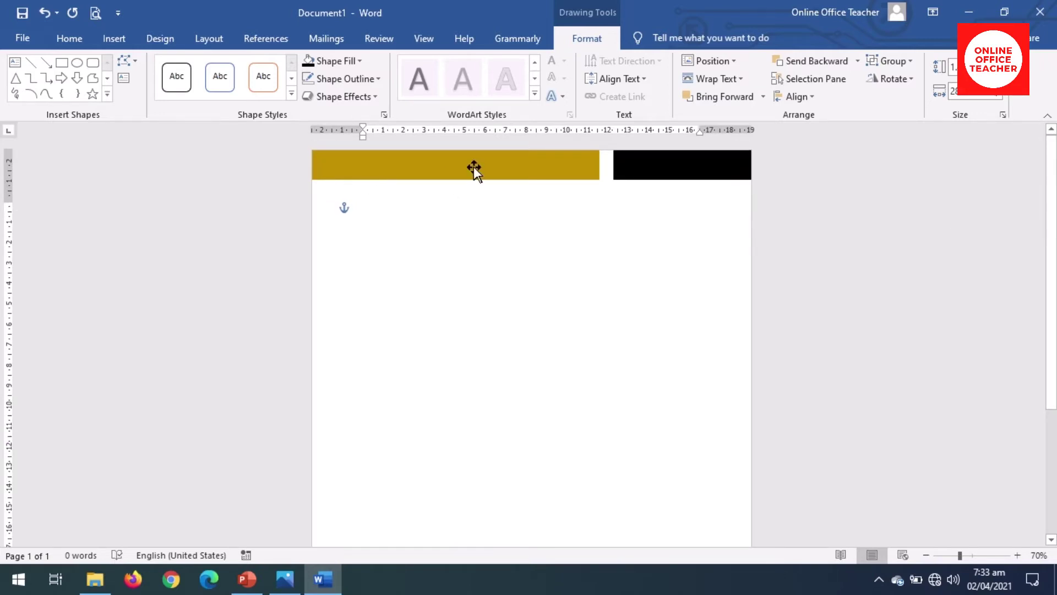
drag(1054, 205, 1053, 336)
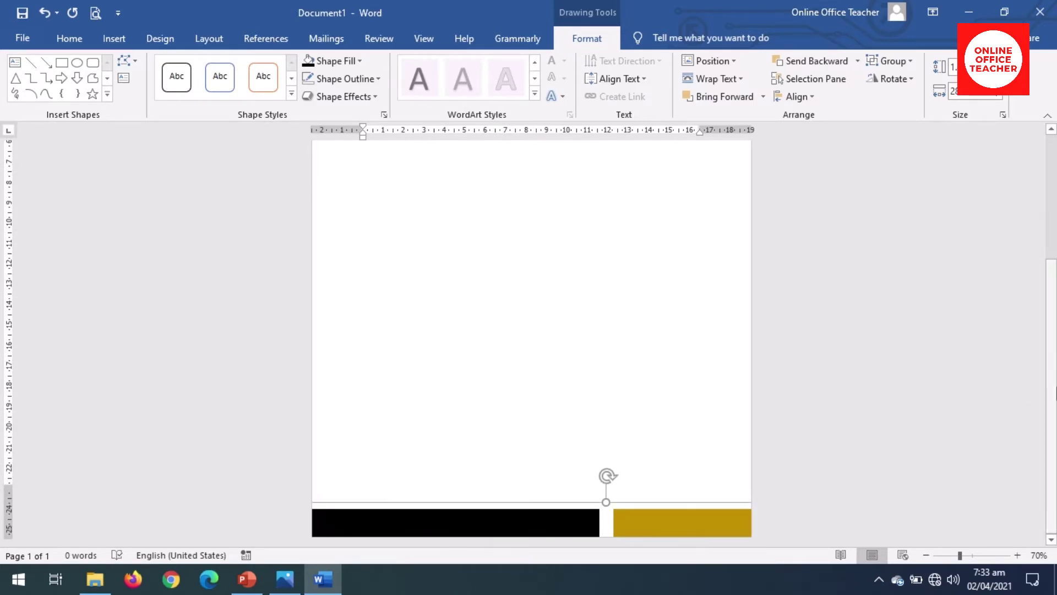
drag(1052, 393, 1052, 159)
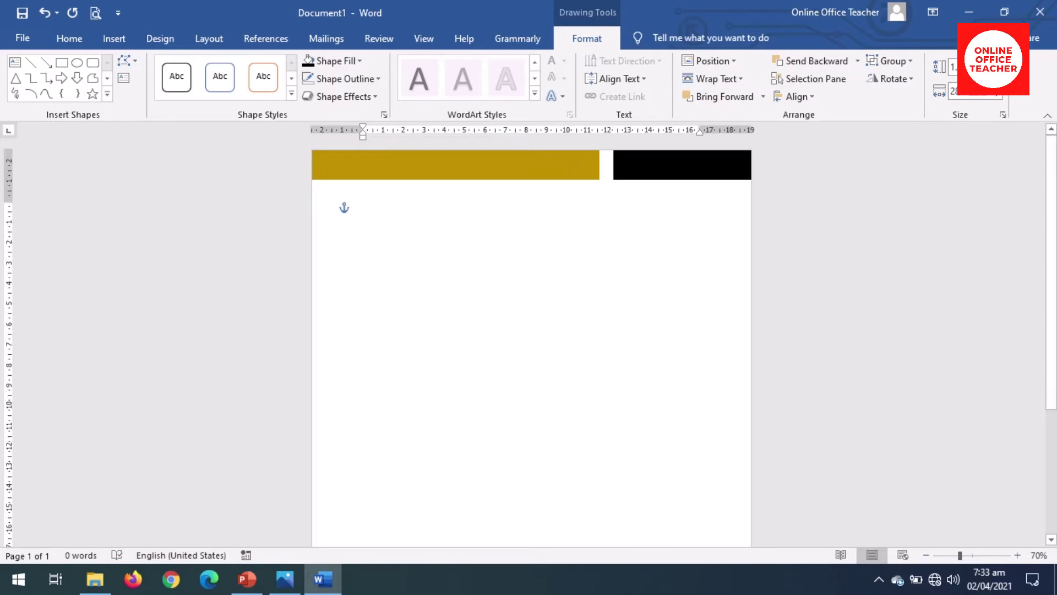
click(364, 206)
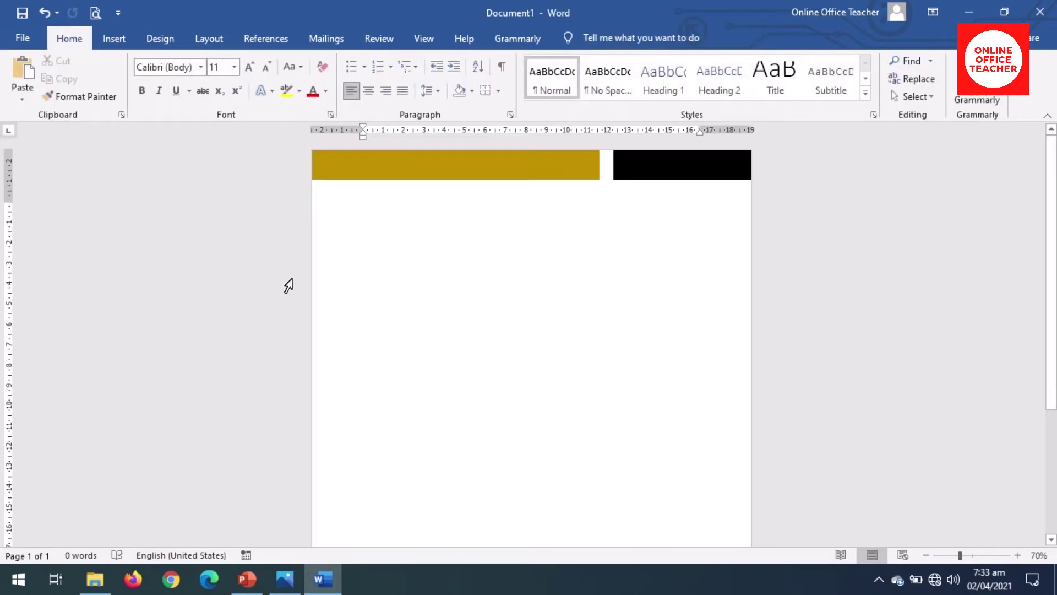
Step: Insert the picture dikupages-300x89 from the Desktop's logo folder
click(113, 44)
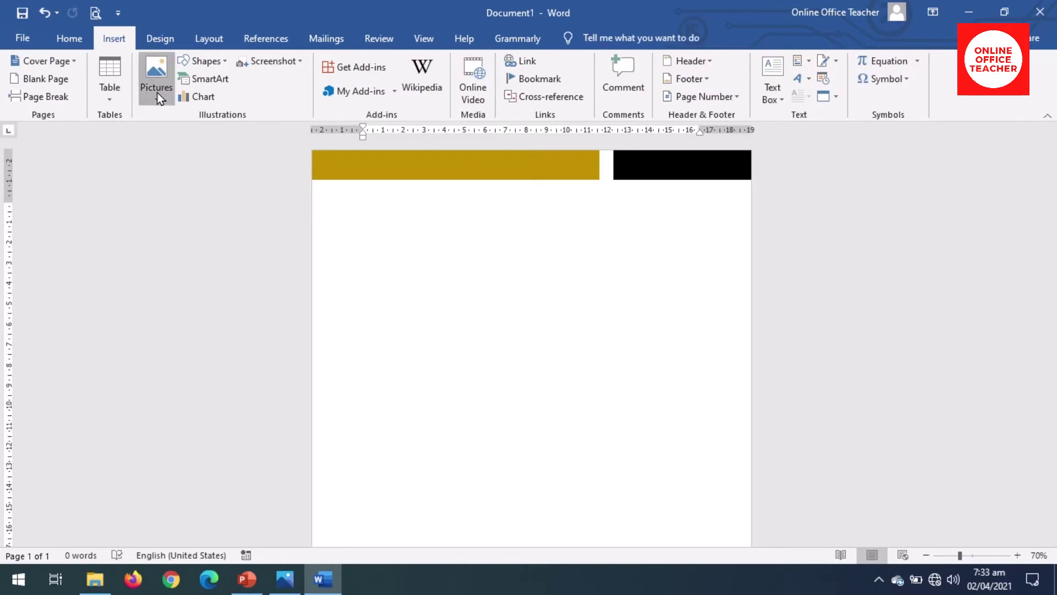
click(158, 94)
click(204, 139)
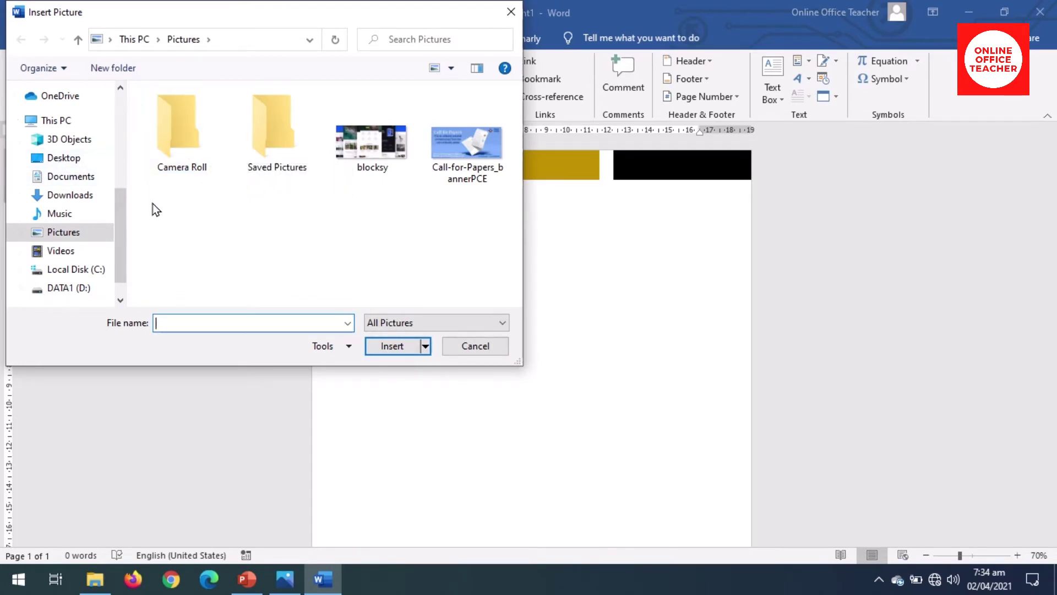
click(66, 162)
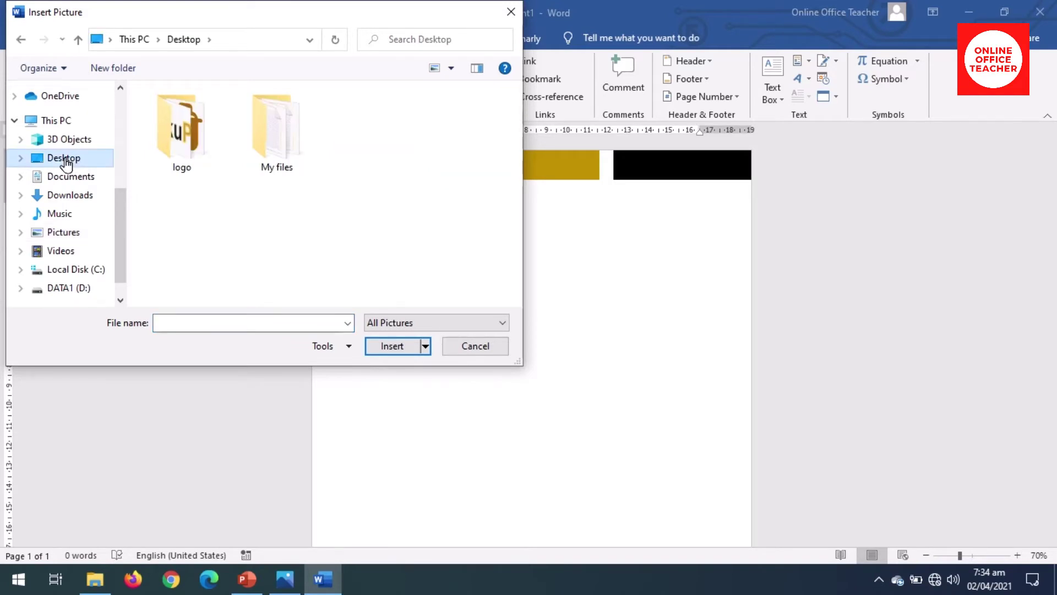
click(194, 152)
double_click(195, 152)
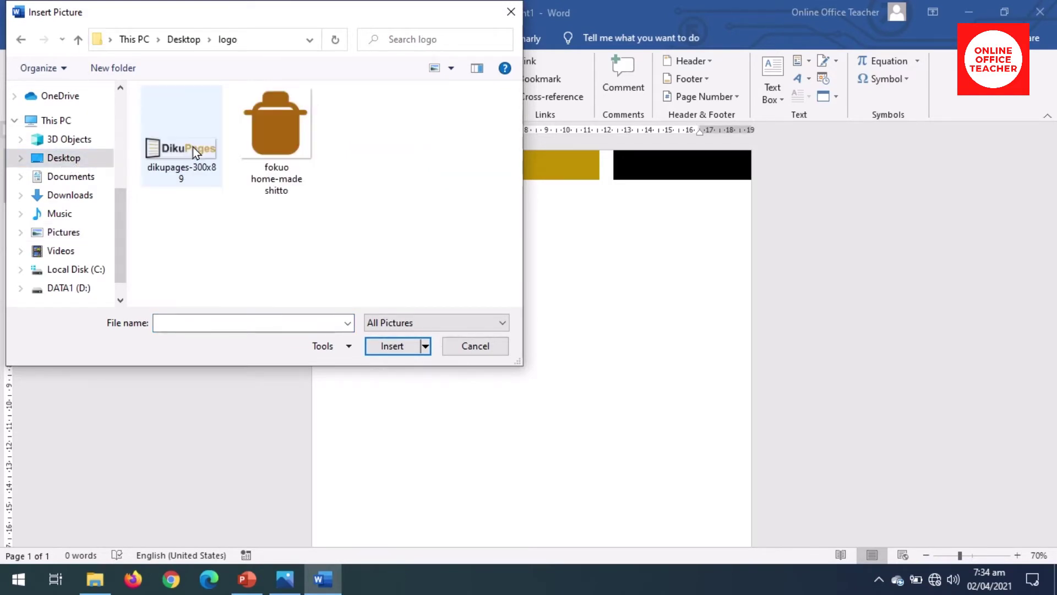
double_click(160, 153)
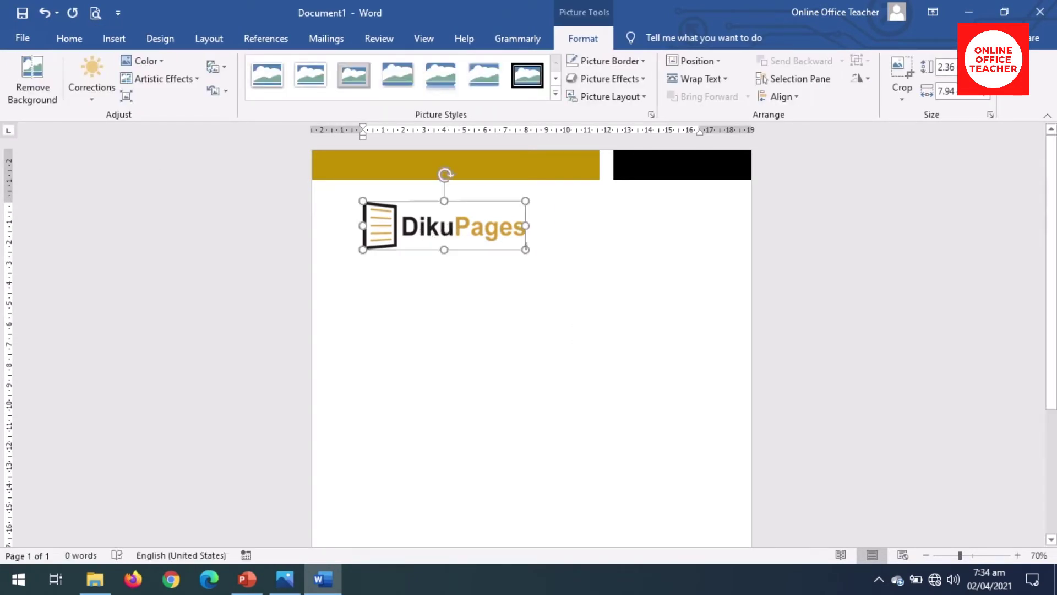
Step: Set the logo to In Front of Text, move it under the gold bar, and shrink it
click(465, 295)
click(437, 223)
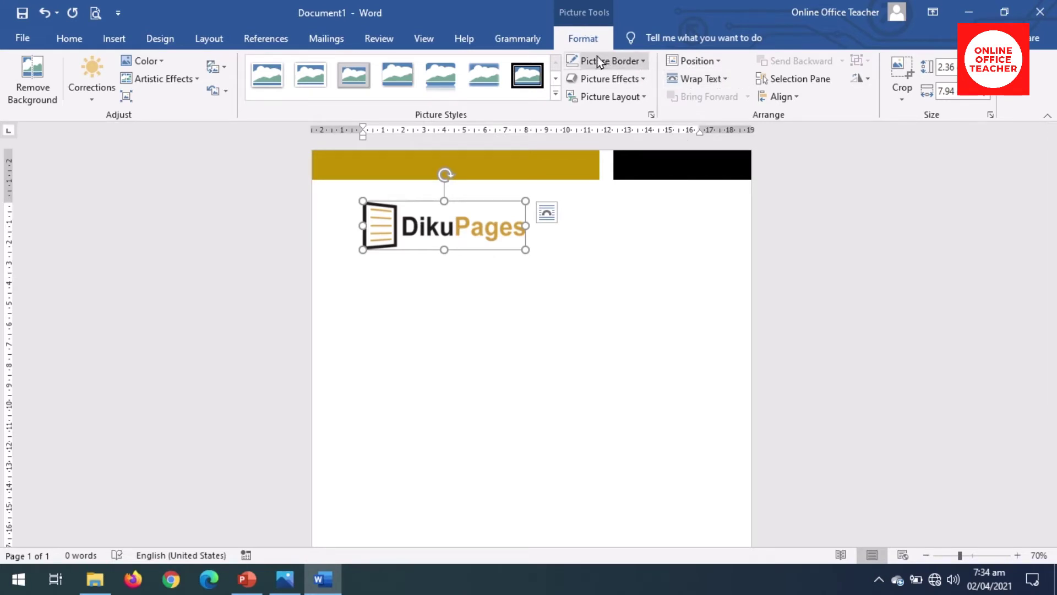
click(702, 77)
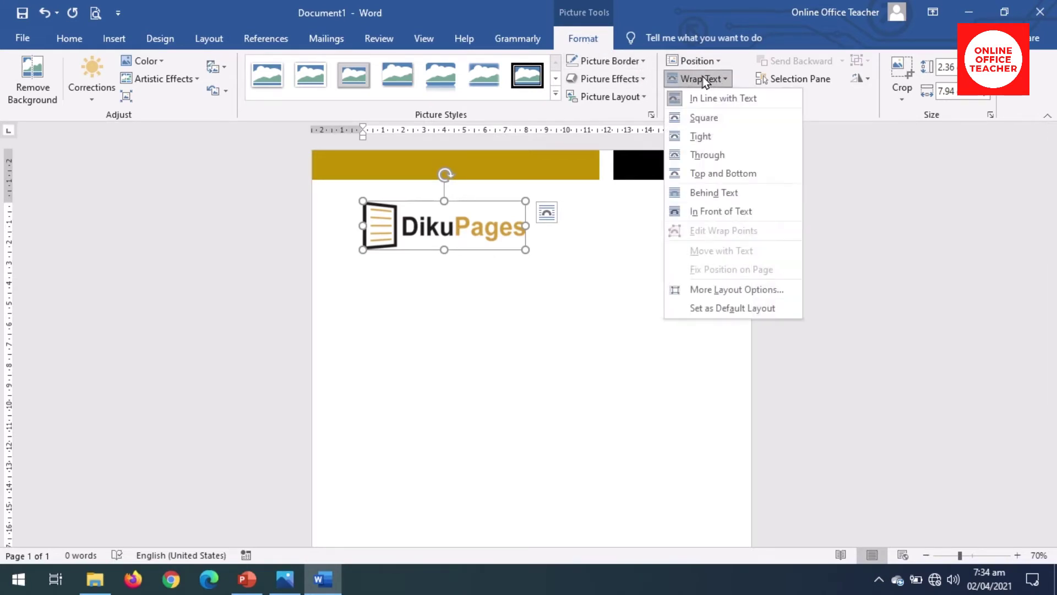
click(722, 209)
drag(449, 235, 440, 214)
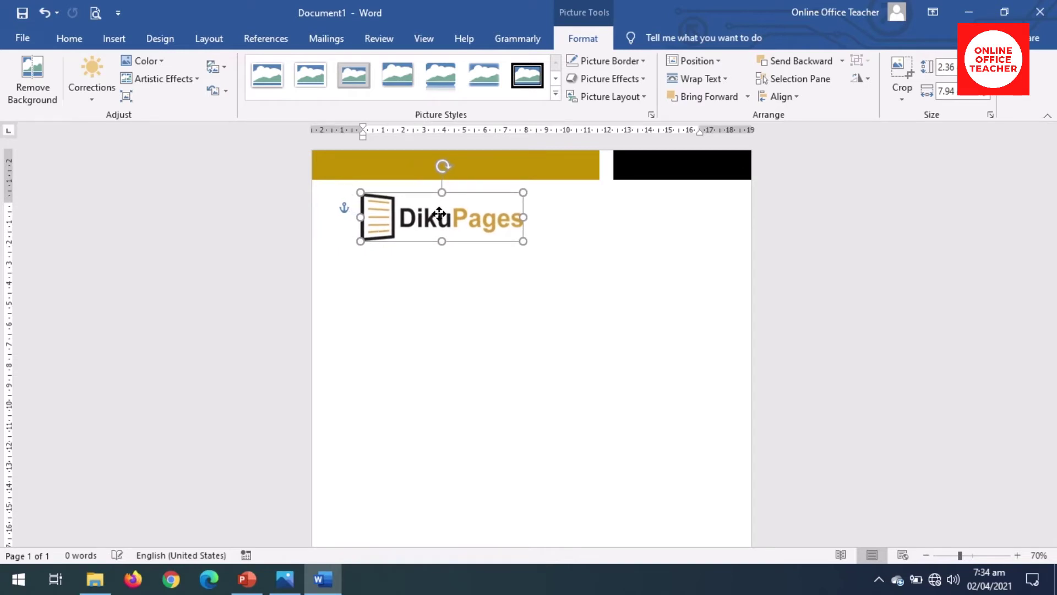
drag(522, 240, 480, 223)
key(Escape)
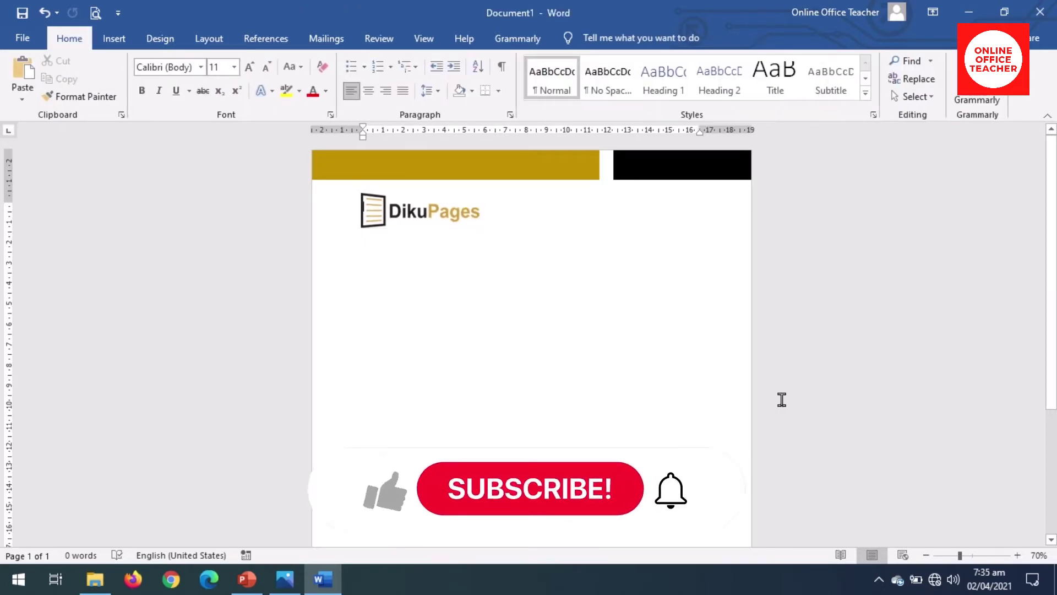
Step: Scroll to the bottom of the page and pick Draw Text Box from the Text Box menu
scroll(782, 398, down, 5)
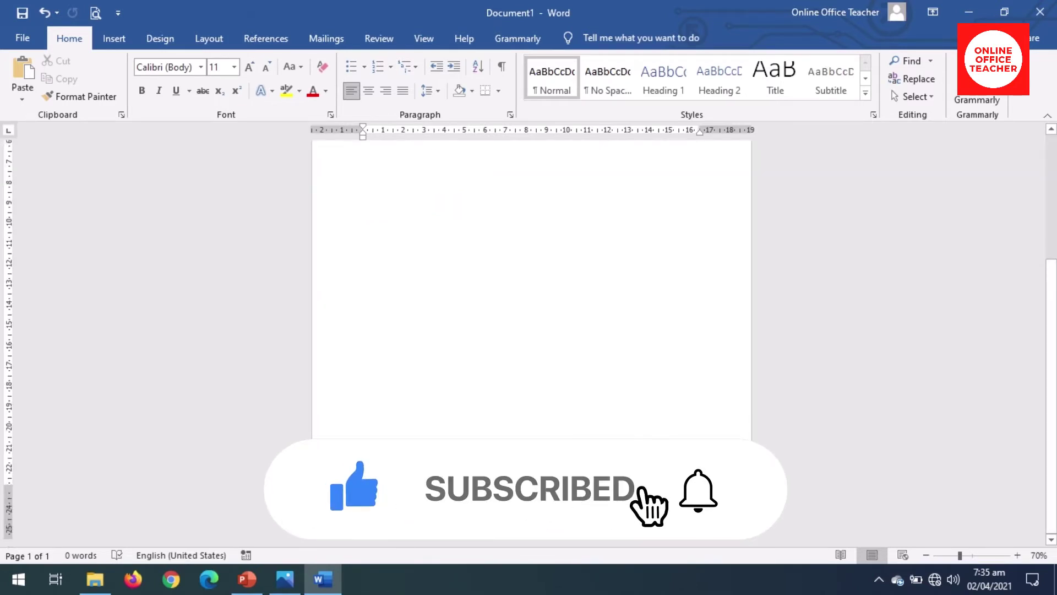
click(111, 41)
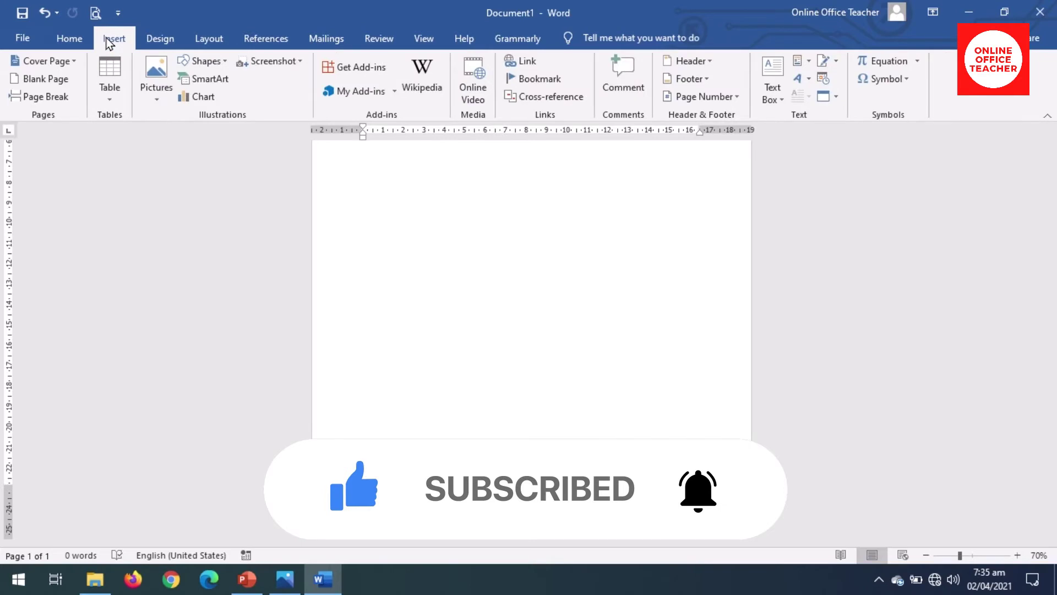
click(778, 98)
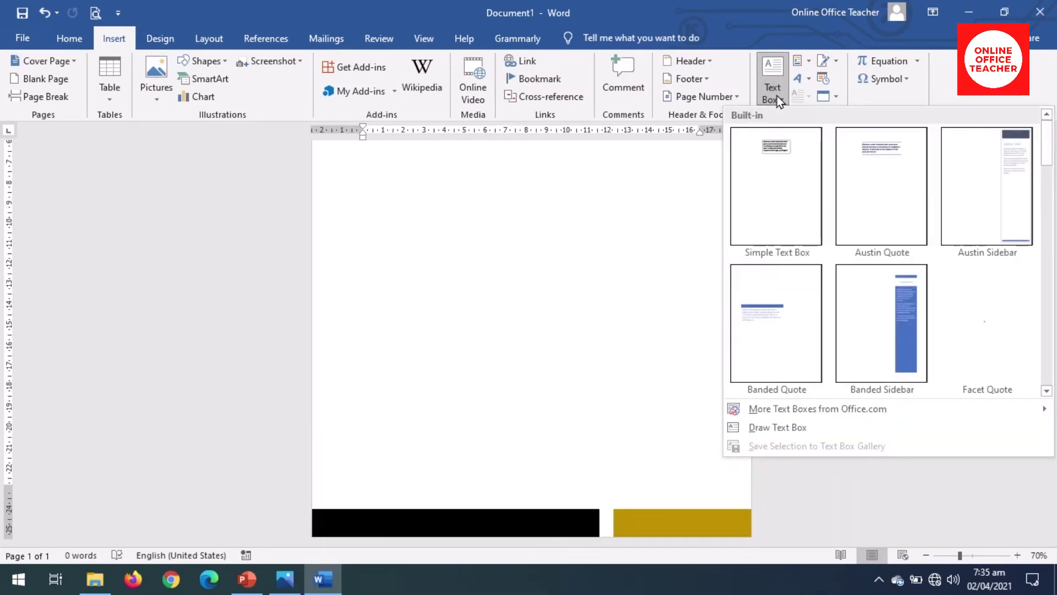
click(777, 428)
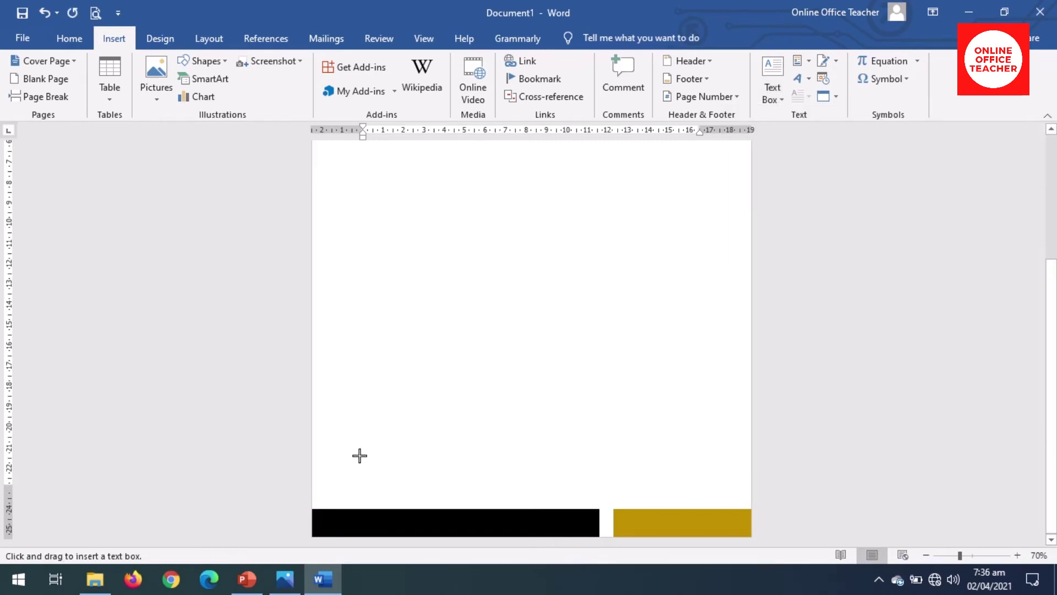
Step: Draw a text box above the black bar with the phone and location lines, nudged slightly lower
mouse_move(360, 455)
mouse_down()
mouse_move(411, 490)
mouse_move(486, 506)
mouse_move(544, 499)
mouse_up()
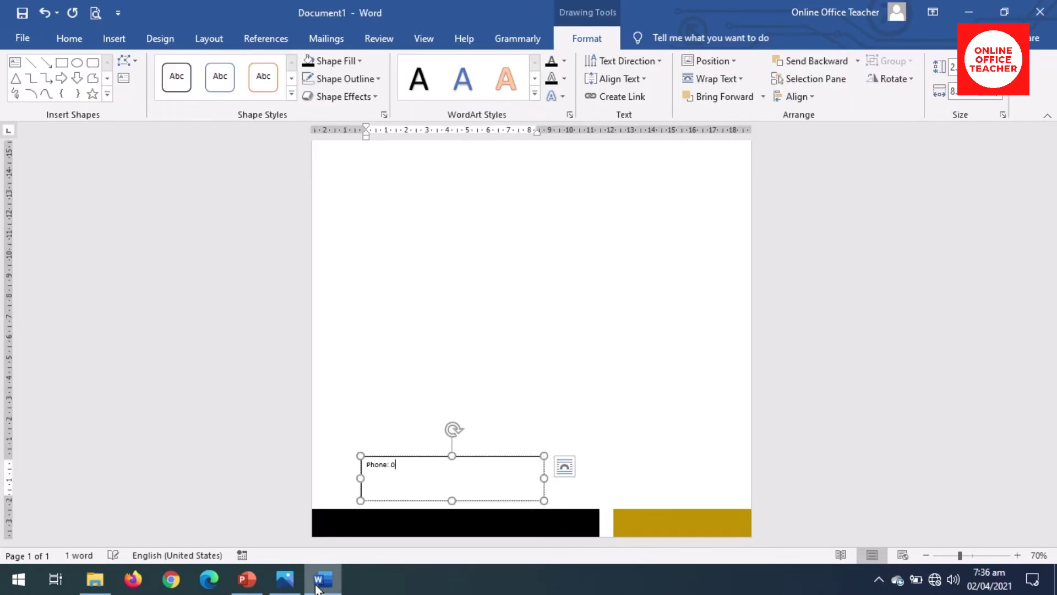
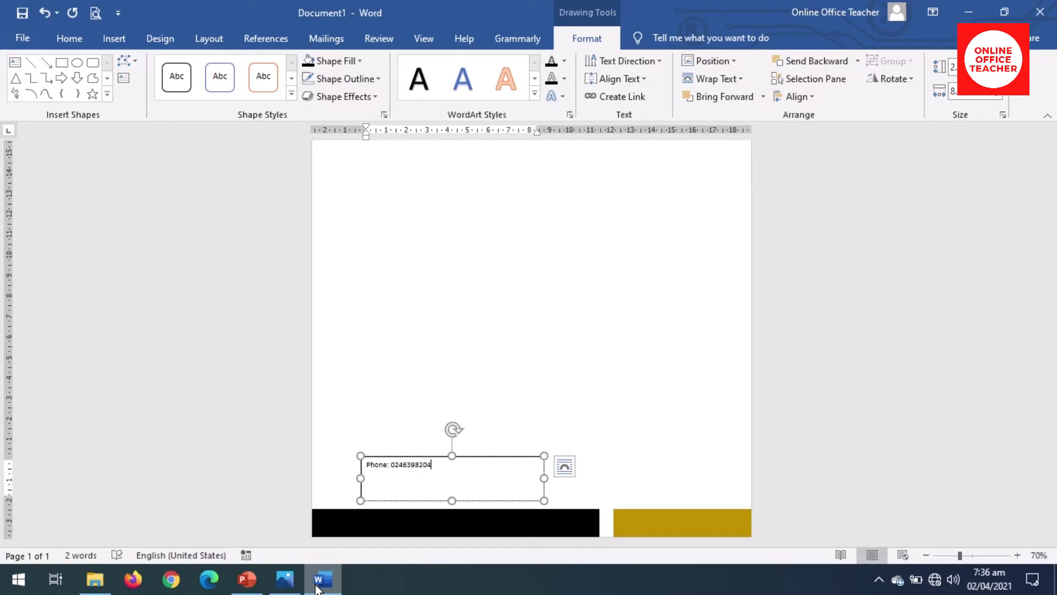
text(Loc: Changli Avenue, Damont Street)
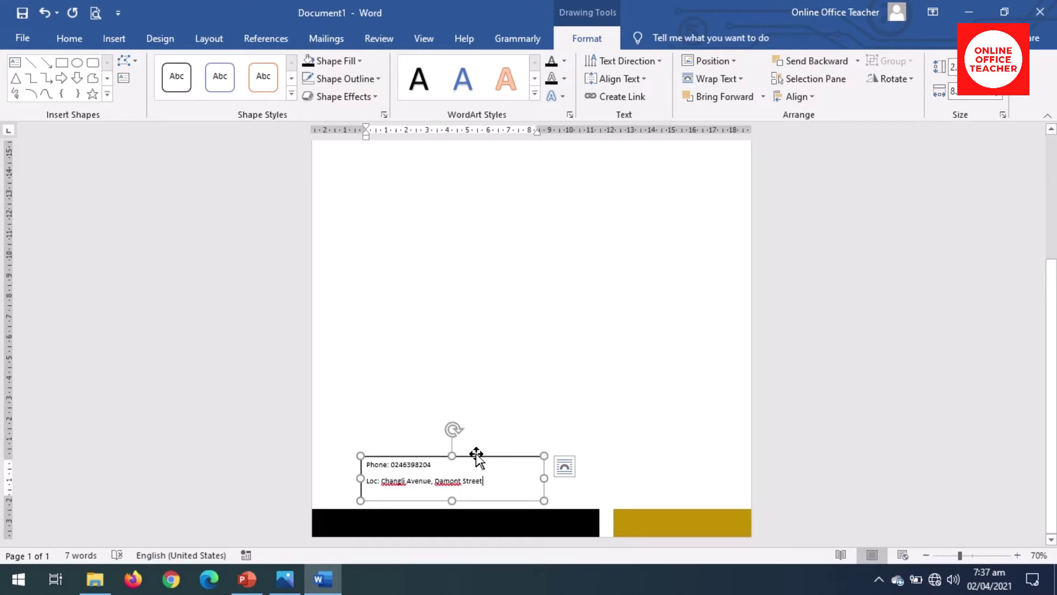
drag(476, 456, 477, 467)
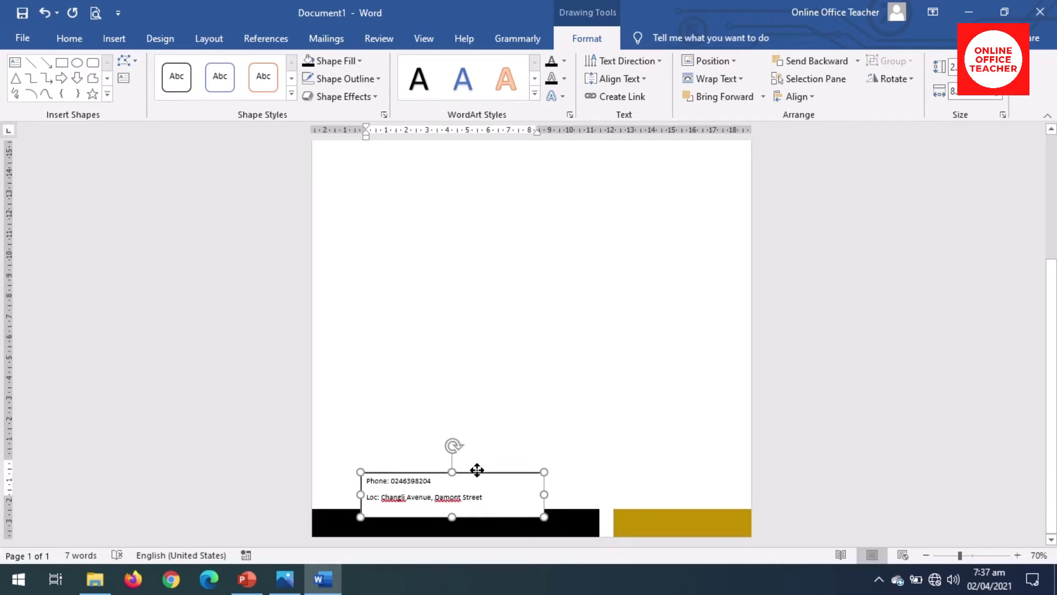
drag(477, 469, 478, 471)
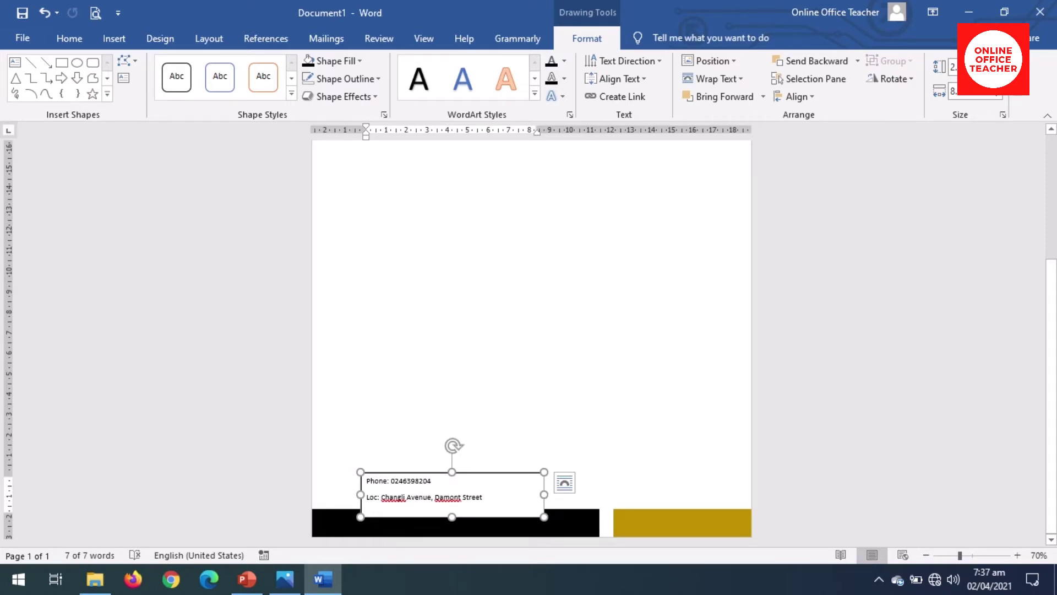
Step: Set the contact text box to No Fill and No Outline
click(357, 62)
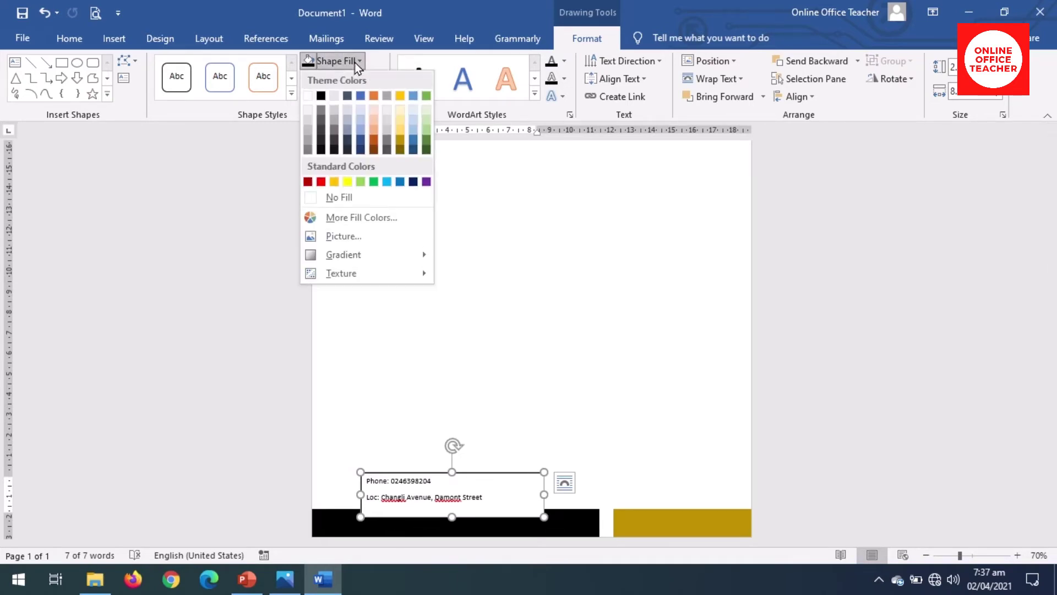
click(352, 197)
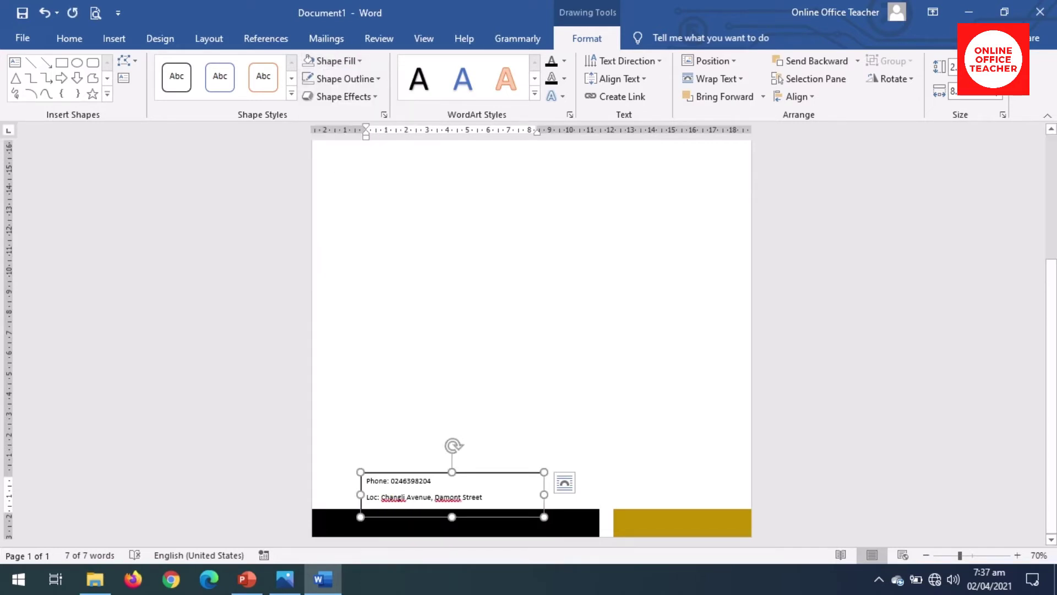
click(350, 80)
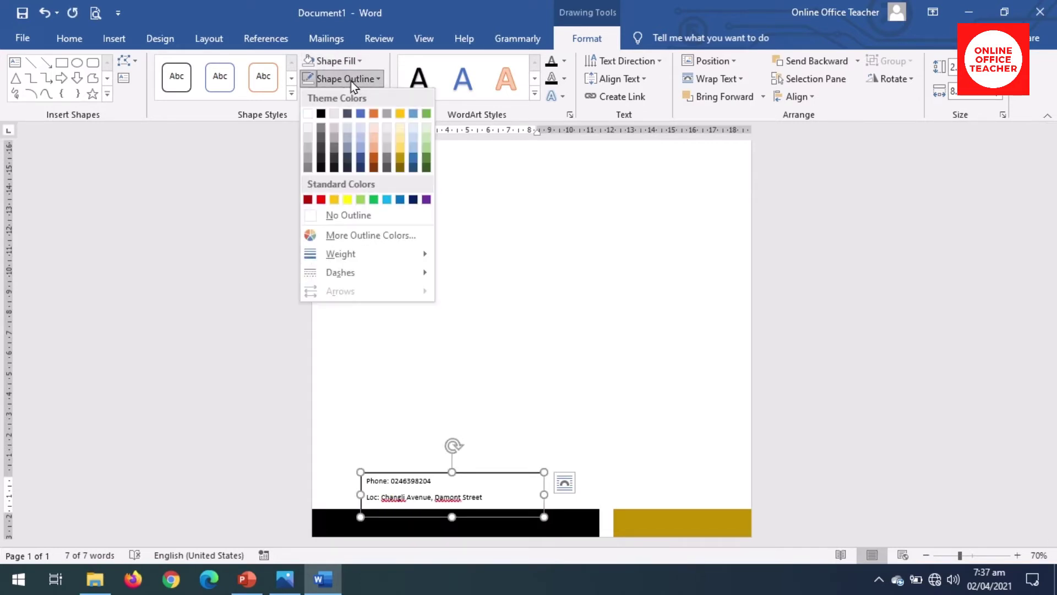
click(355, 215)
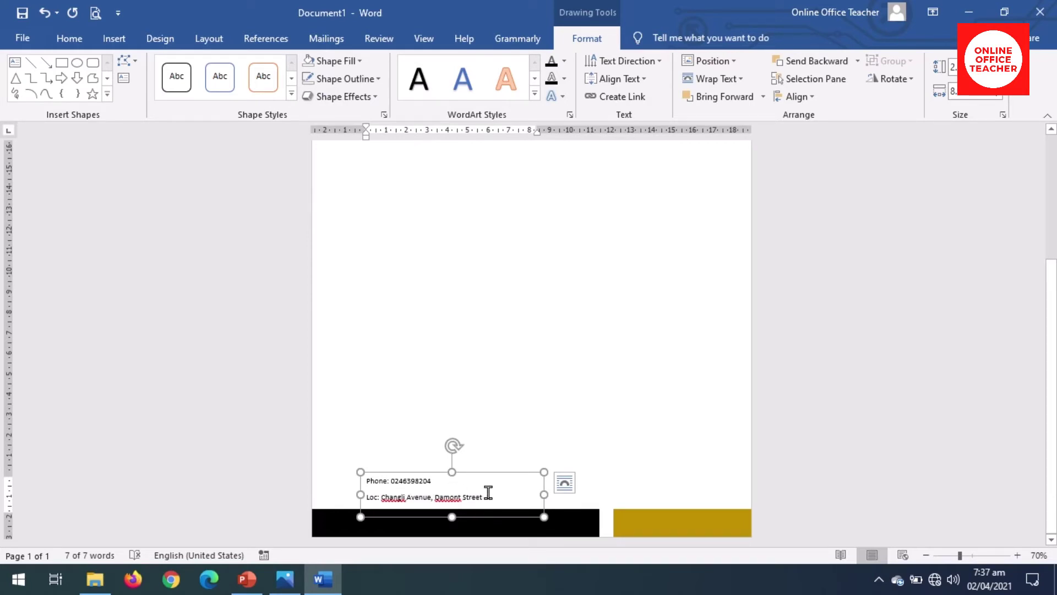
Step: Bold the 'Phone:' and 'Loc:' labels in the footer contact box
drag(473, 494, 367, 482)
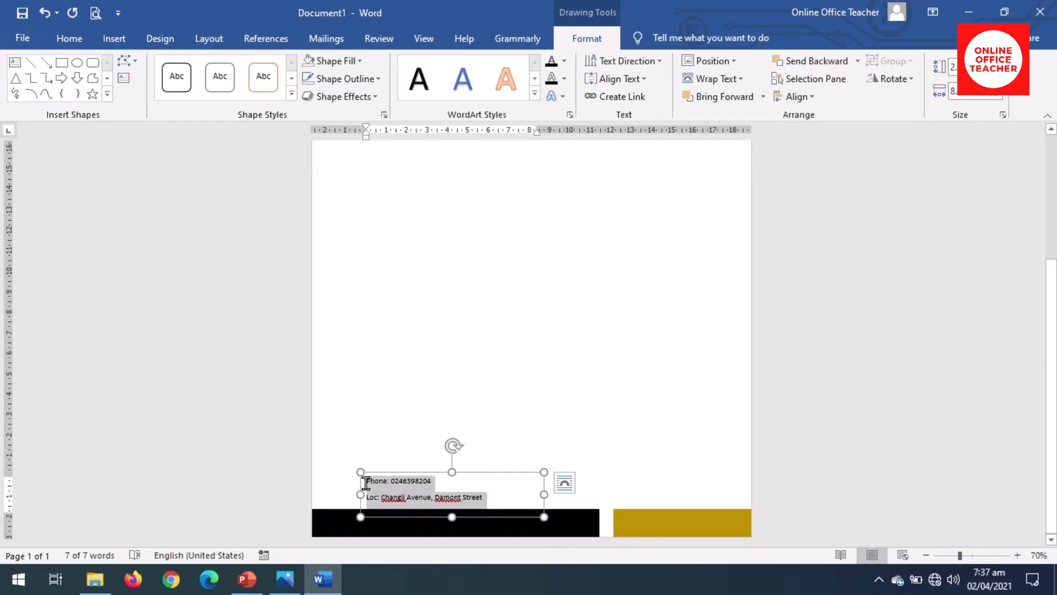
click(370, 487)
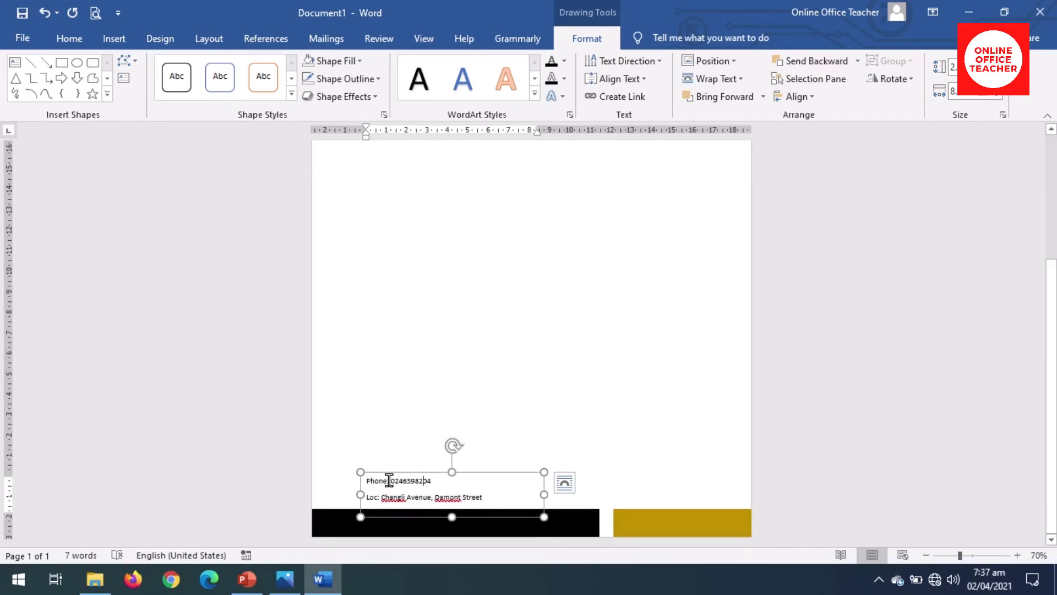
drag(389, 480, 366, 480)
click(375, 456)
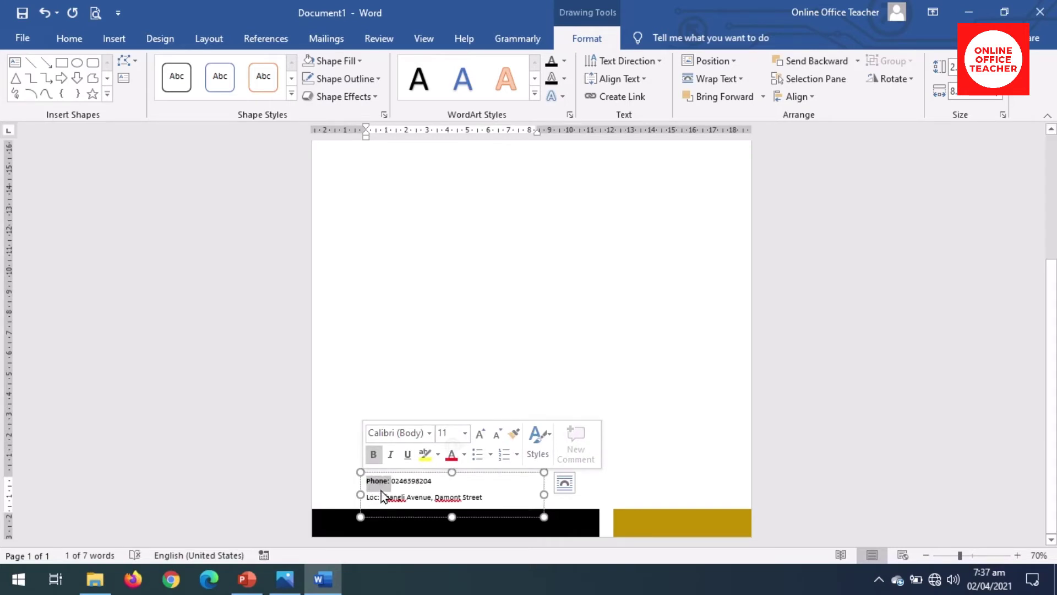
drag(380, 497, 370, 495)
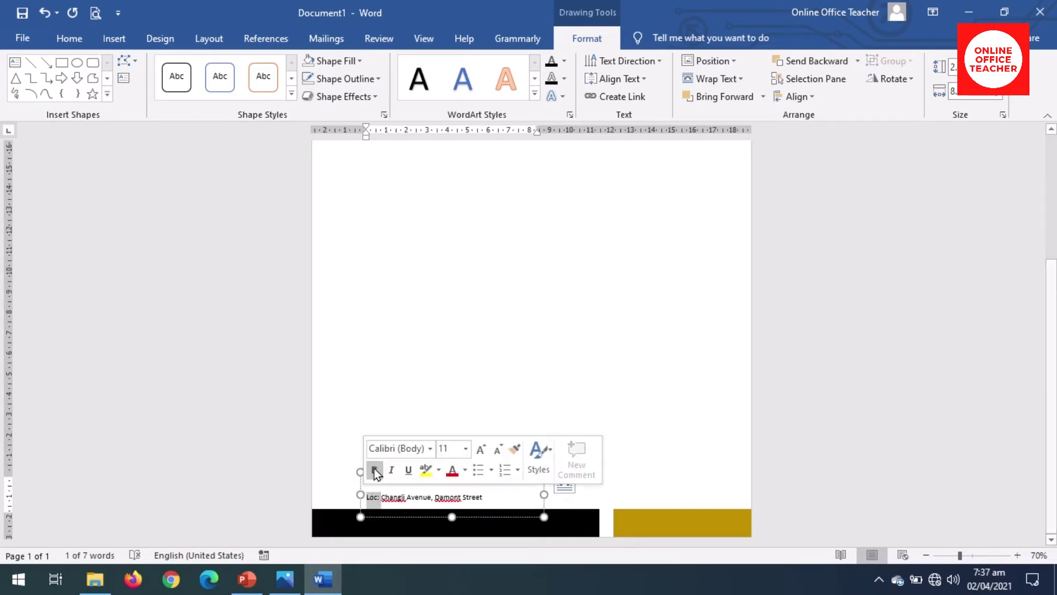
click(396, 496)
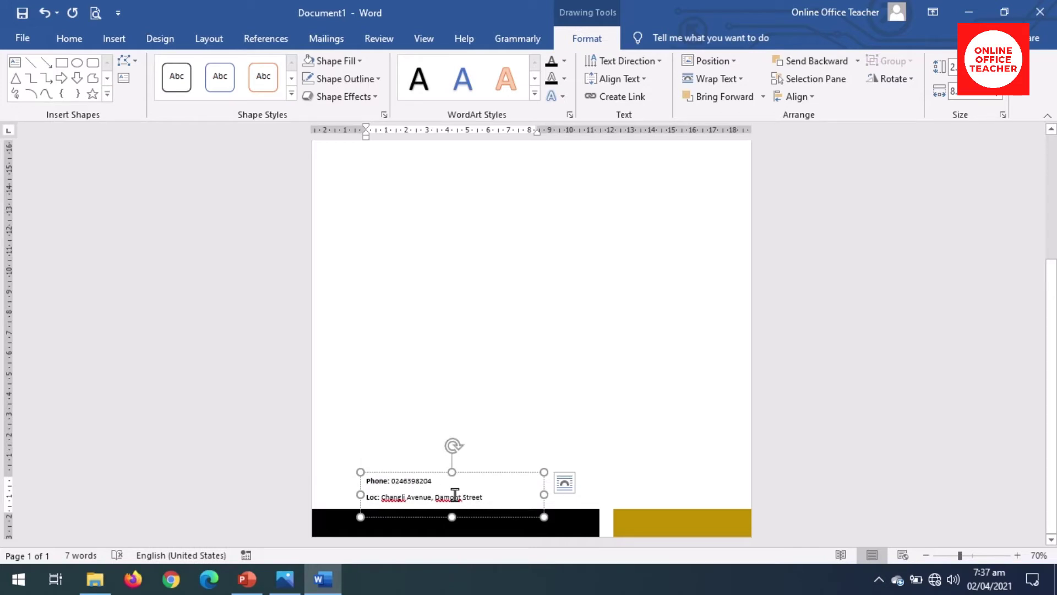
Step: Duplicate the contact text box with Ctrl+D and position the copy just right of the original
click(471, 471)
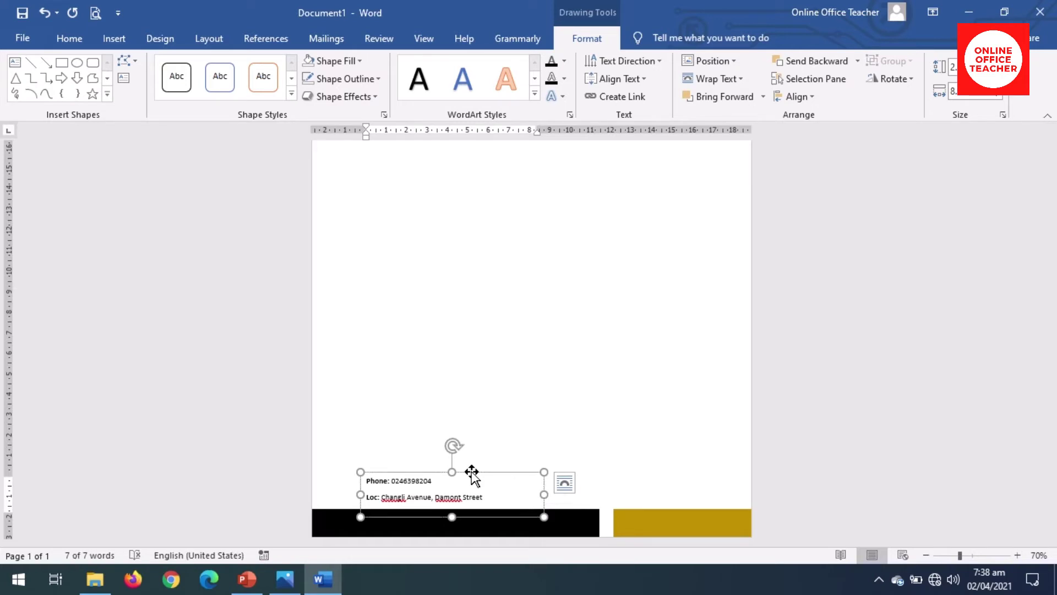
key(ctrl+d)
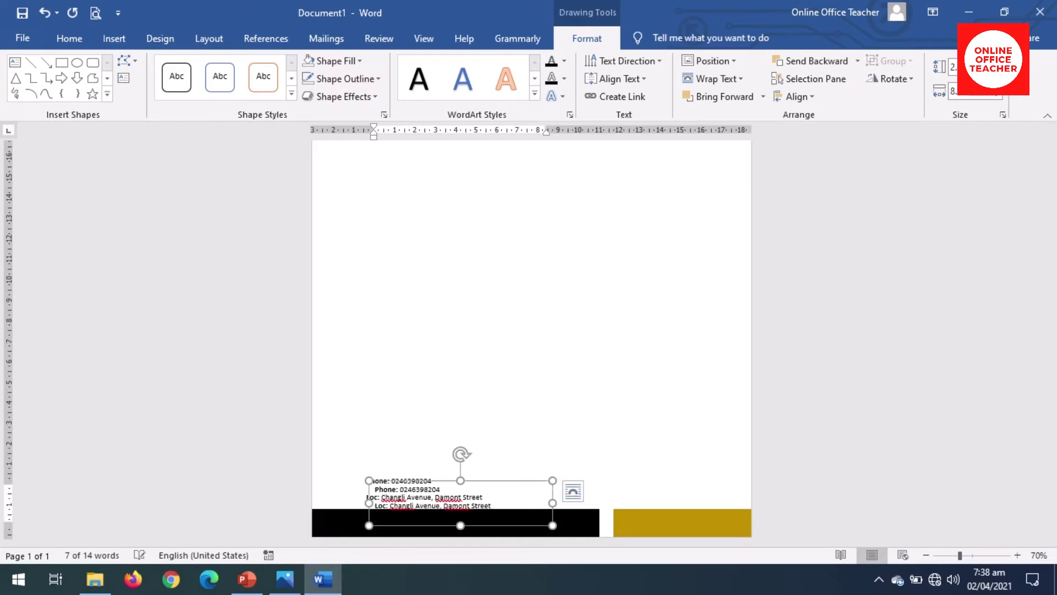
drag(484, 481, 480, 470)
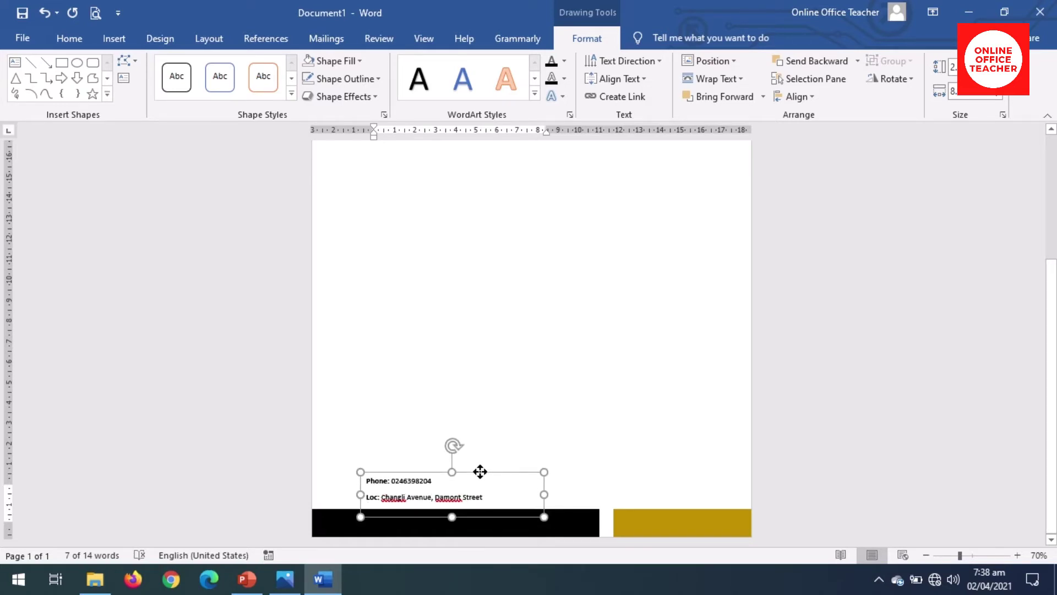
click(480, 472)
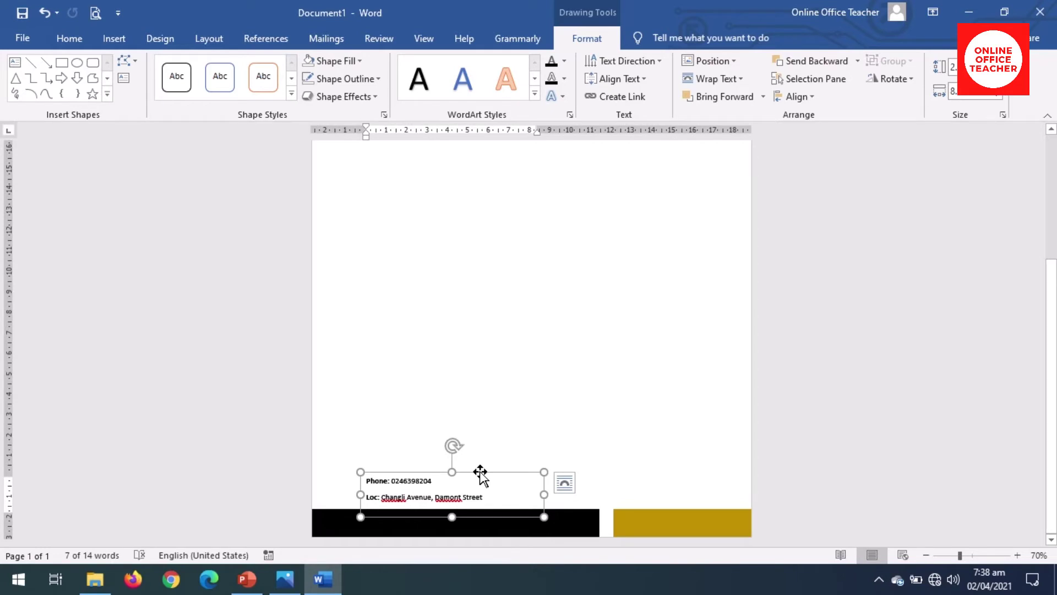
key(ctrl+z)
key(ctrl+z)
key(ctrl+z)
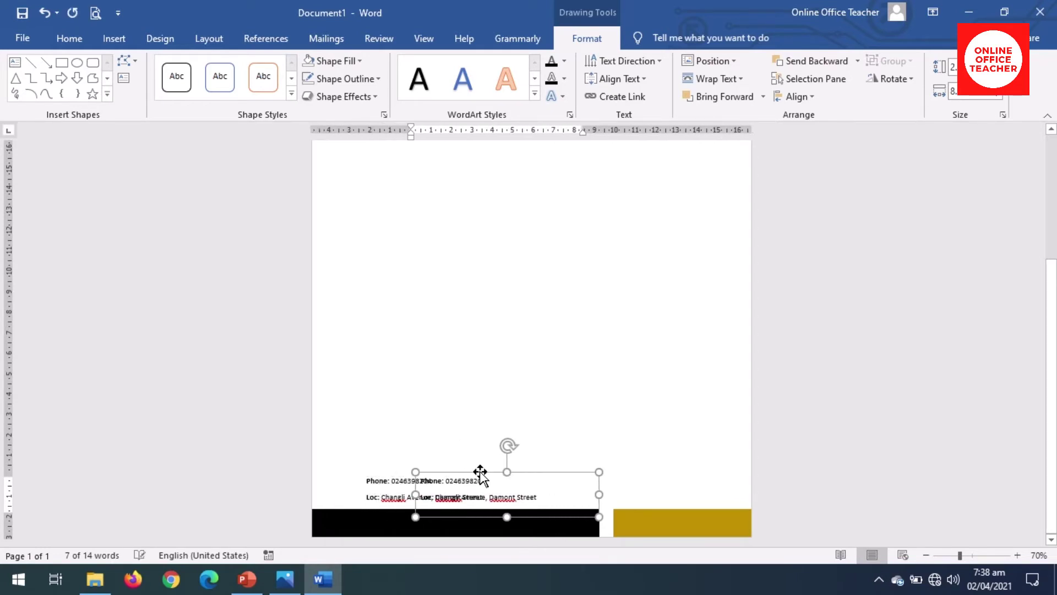
key(ctrl+z)
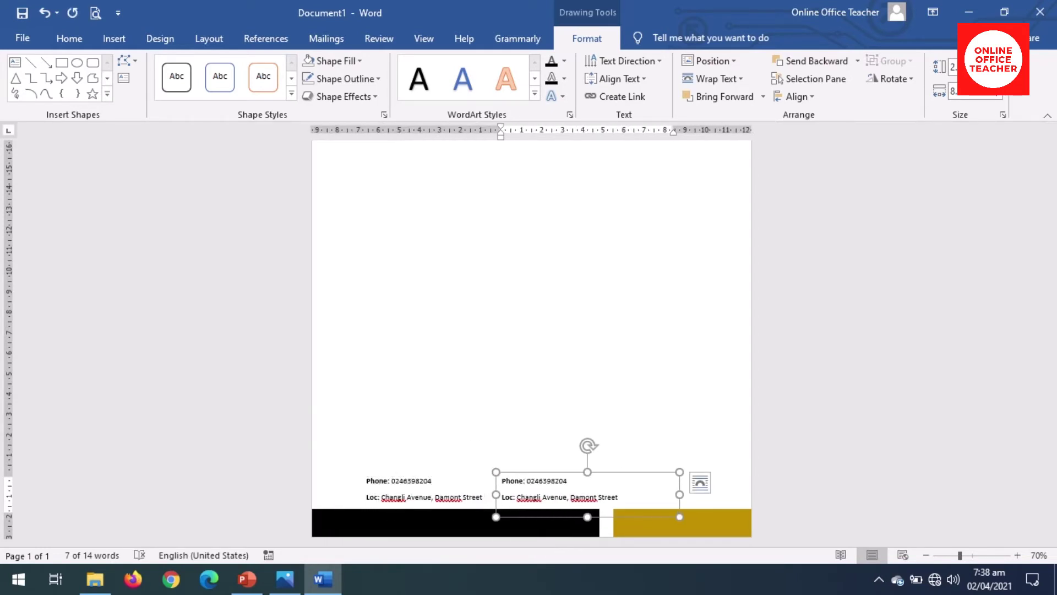
key(Right)
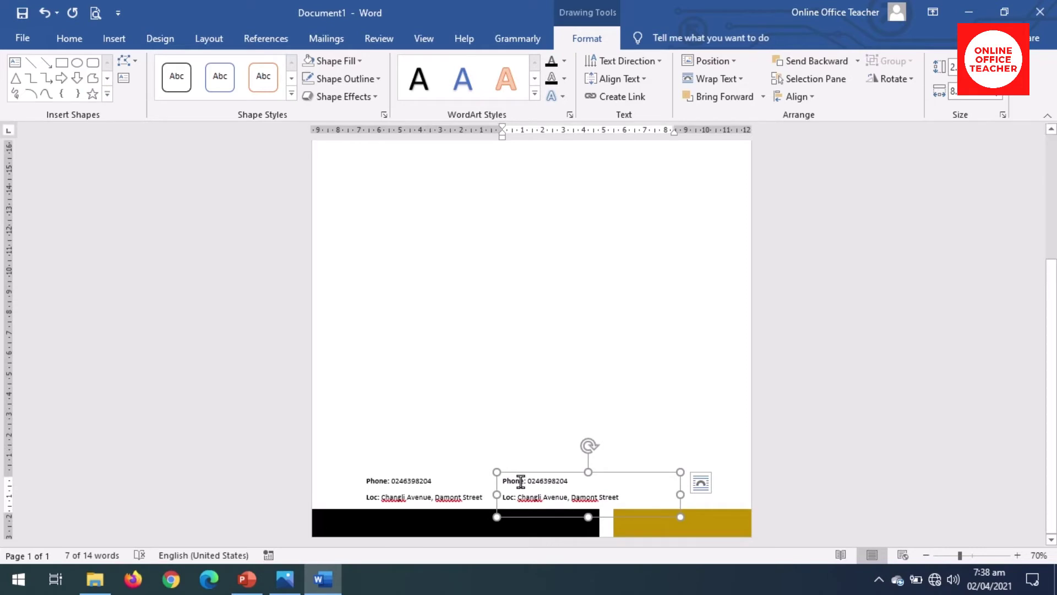
Step: Relabel the copy's first line as Email and enter the company e-mail address
double_click(516, 480)
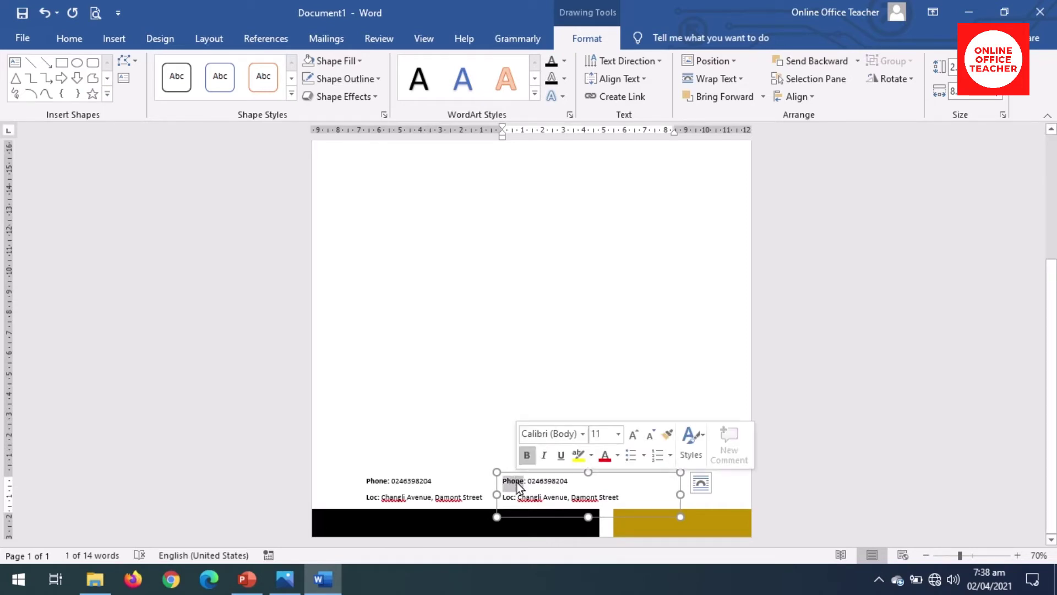
text(emai)
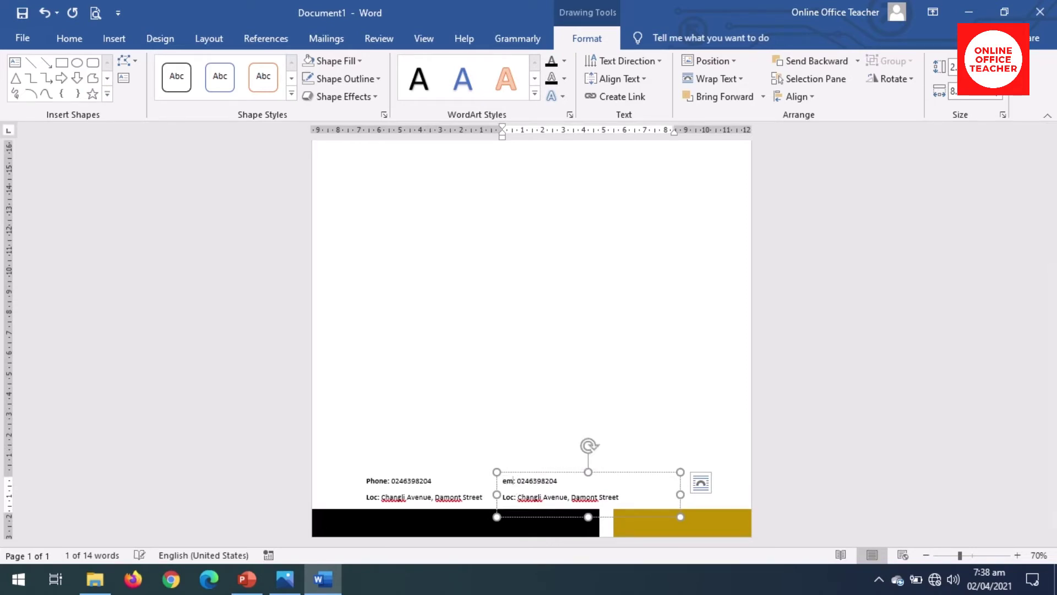
text(l)
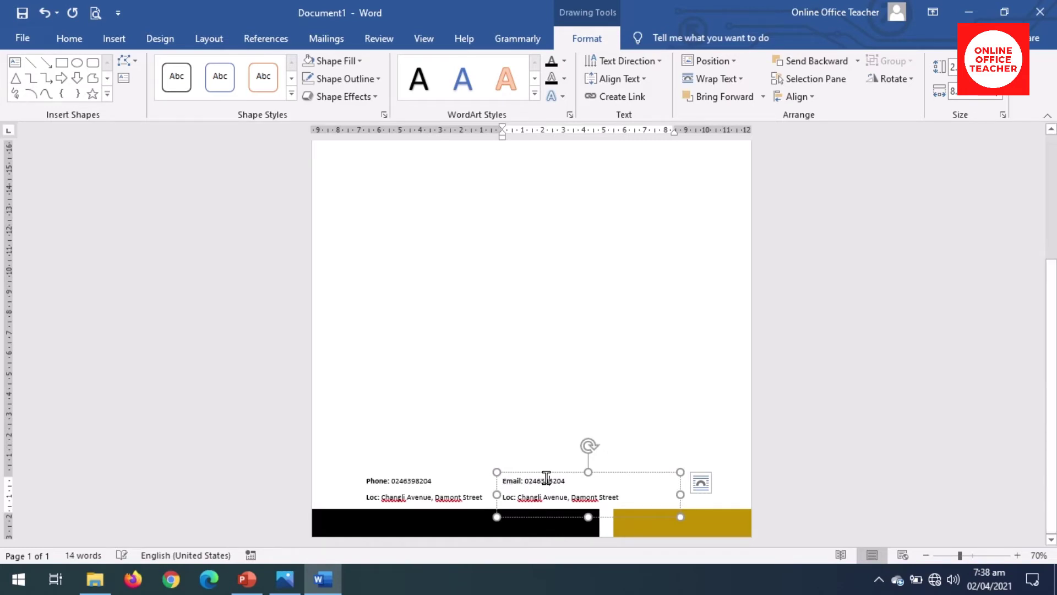
double_click(547, 480)
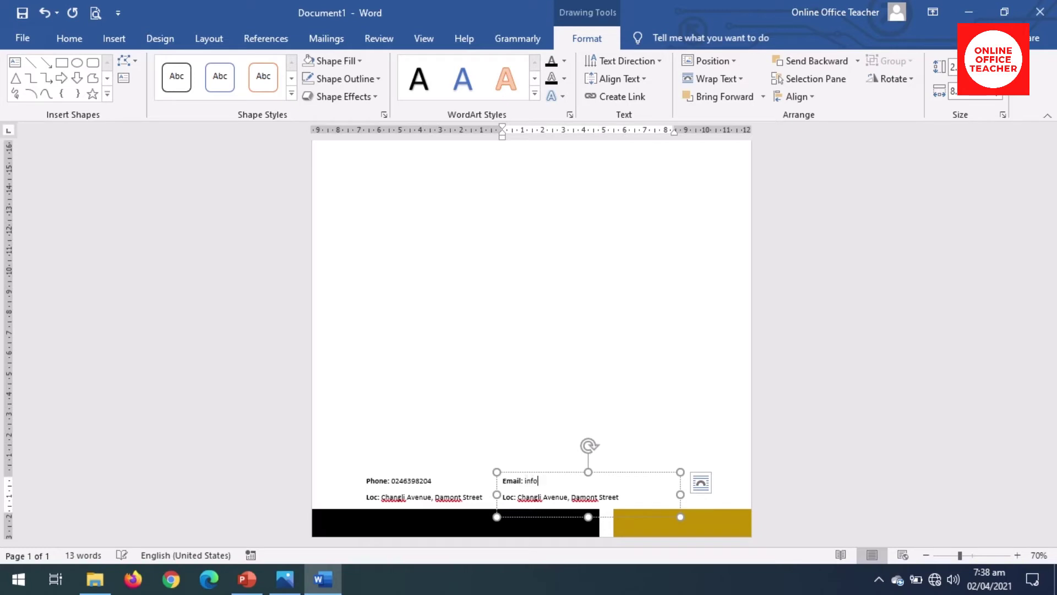
Step: Relabel the second line as Web and replace the location with the website address
double_click(507, 497)
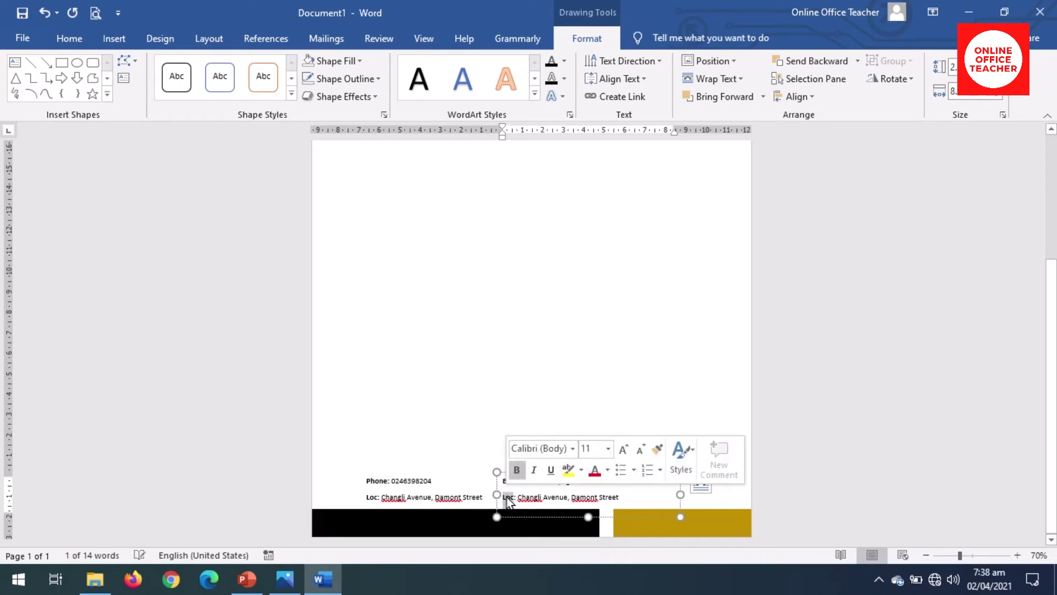
text(web)
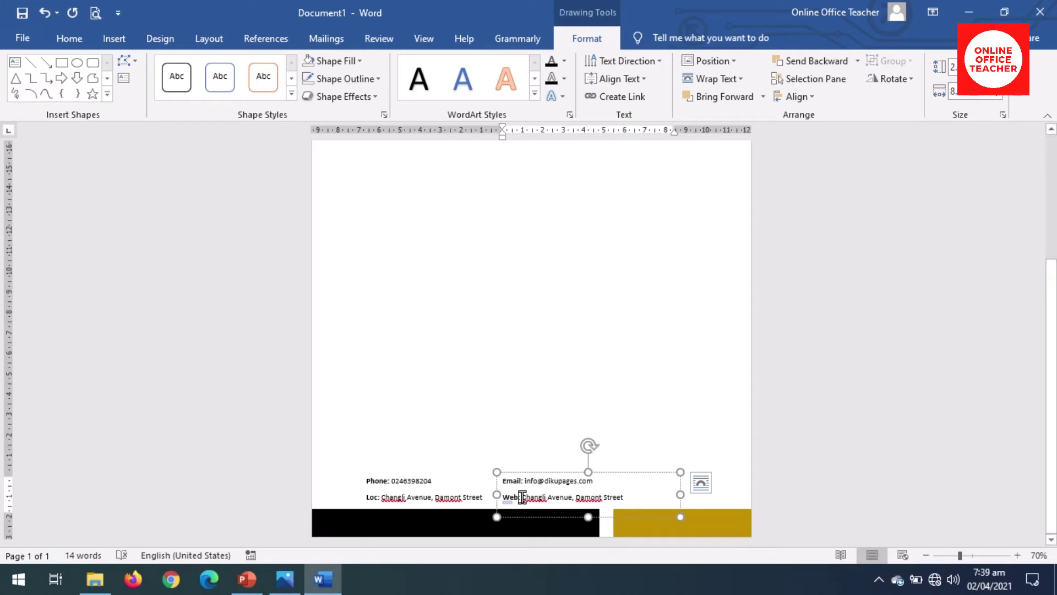
drag(521, 497, 620, 497)
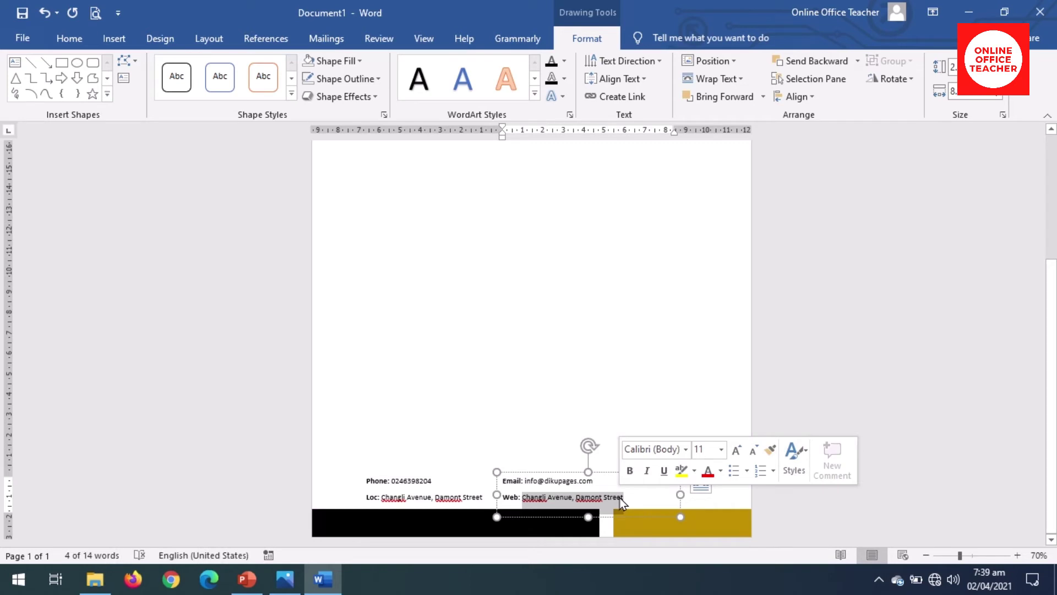
text(ww)
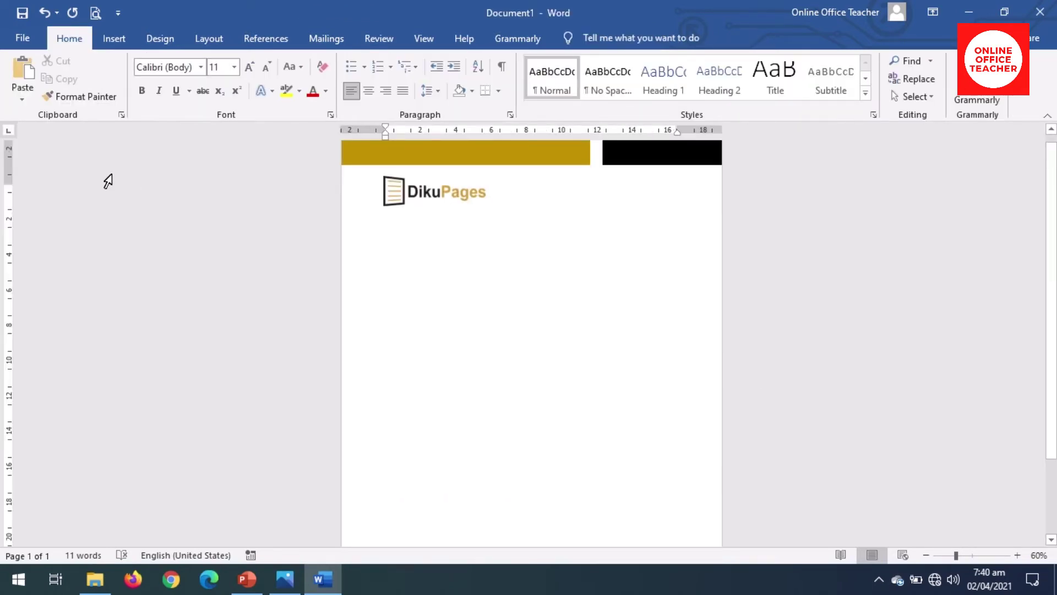
Step: Draw a new empty text box directly beneath the DikuPages logo
click(114, 38)
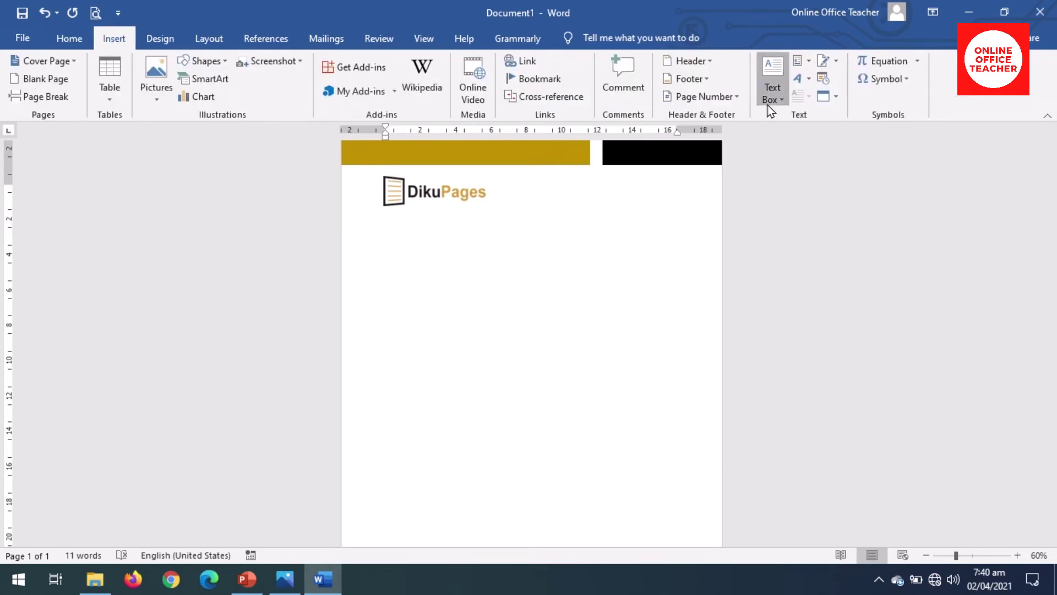
click(769, 100)
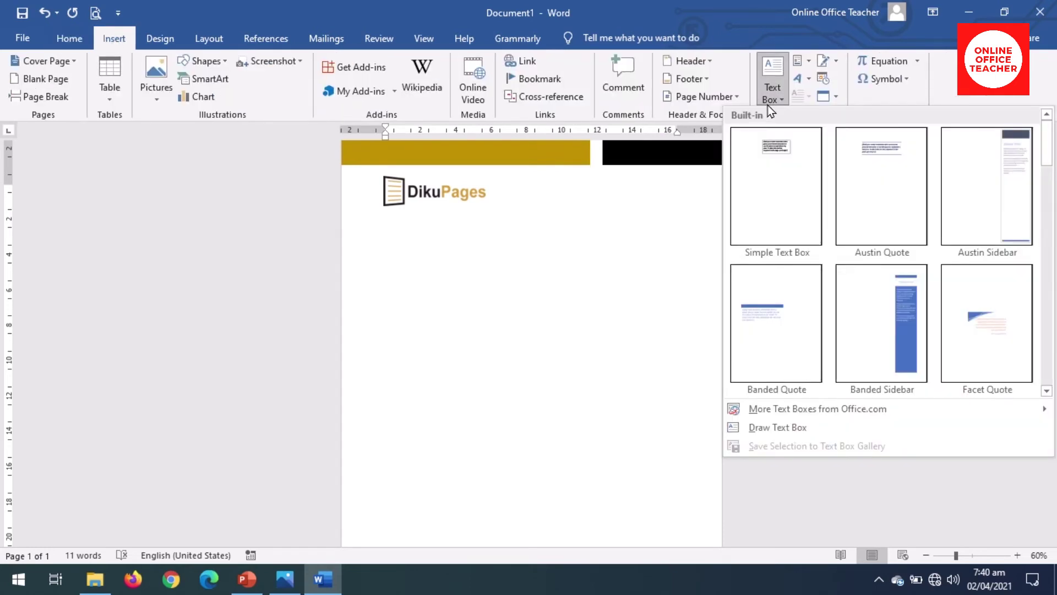
click(768, 429)
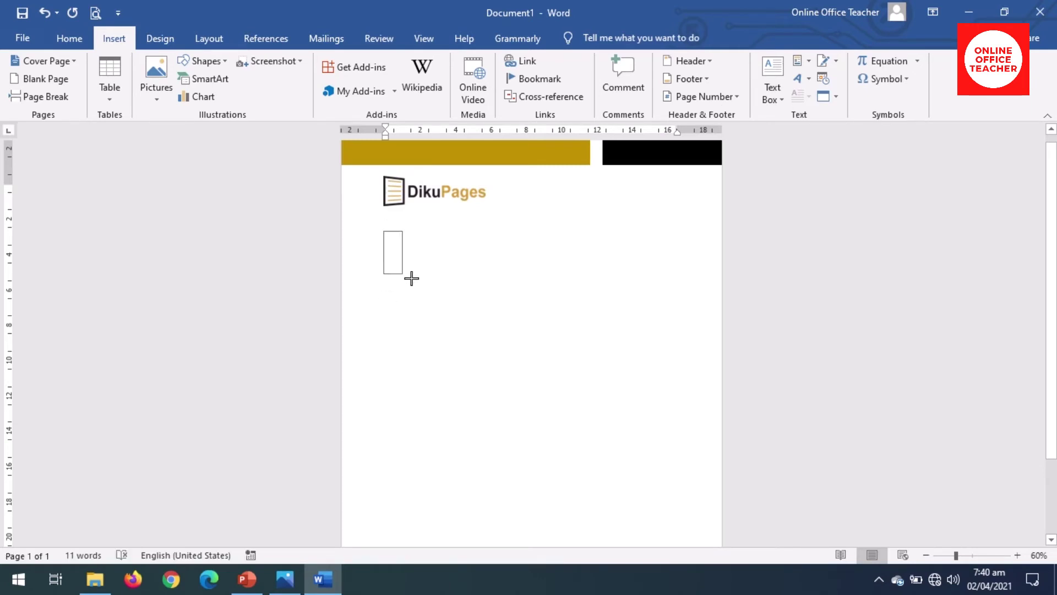
drag(411, 278, 513, 296)
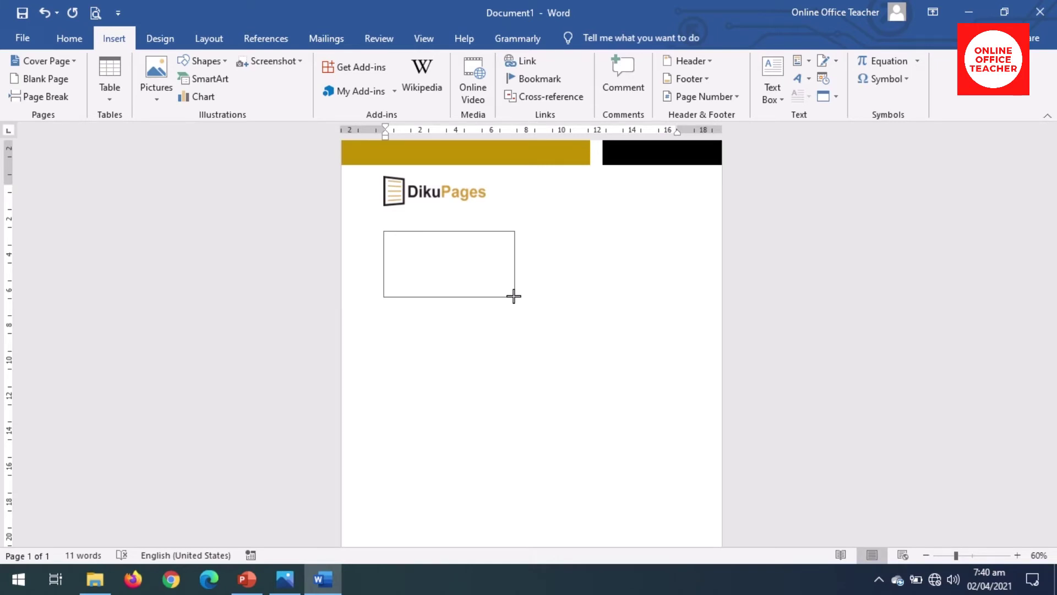
drag(513, 296, 513, 296)
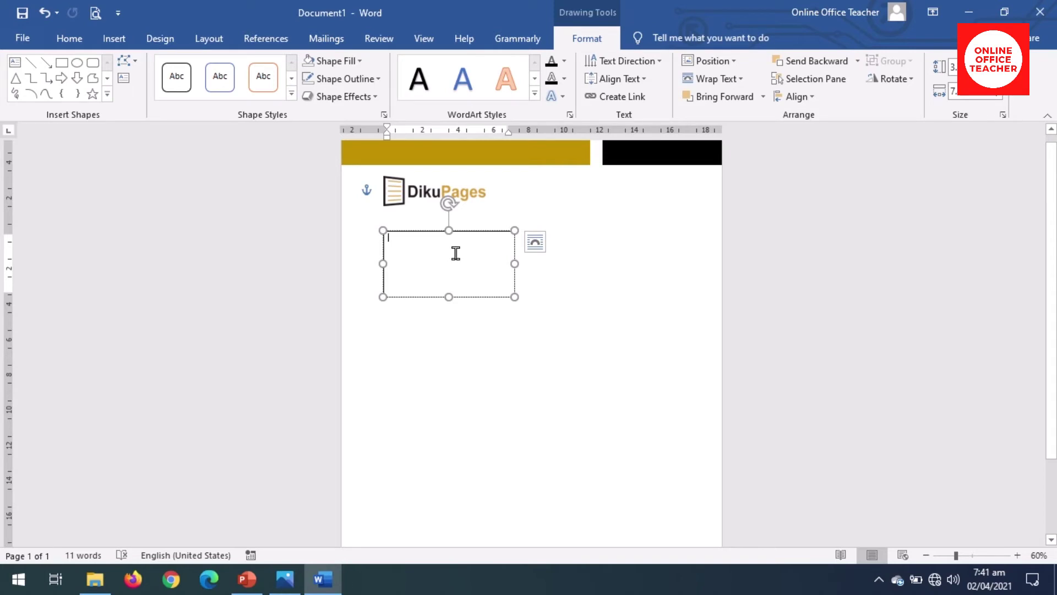
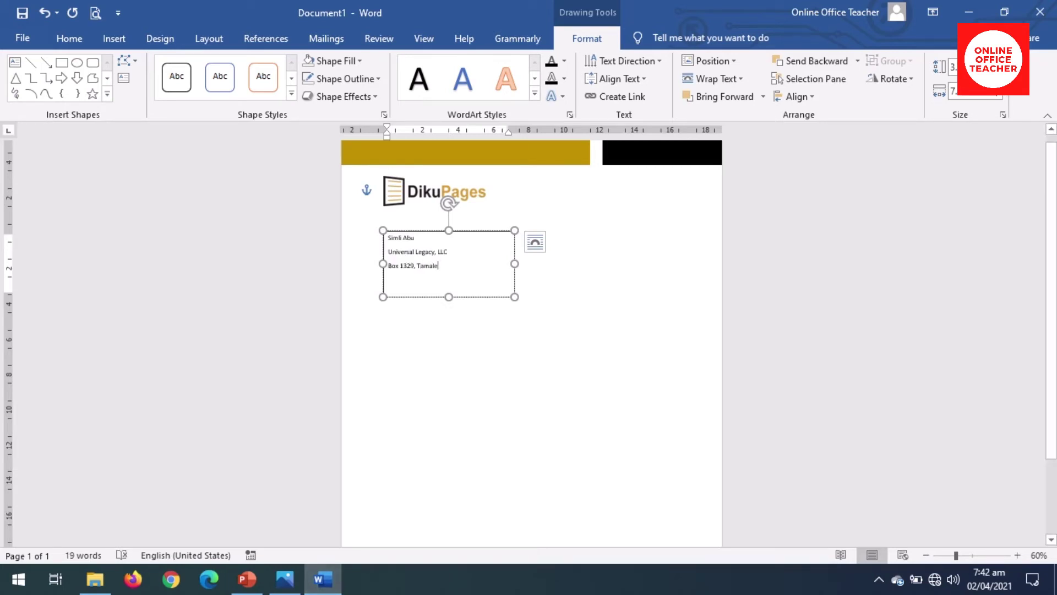
Step: Type the recipient's name and address, shorten the box, and remove its outline
drag(449, 300, 448, 279)
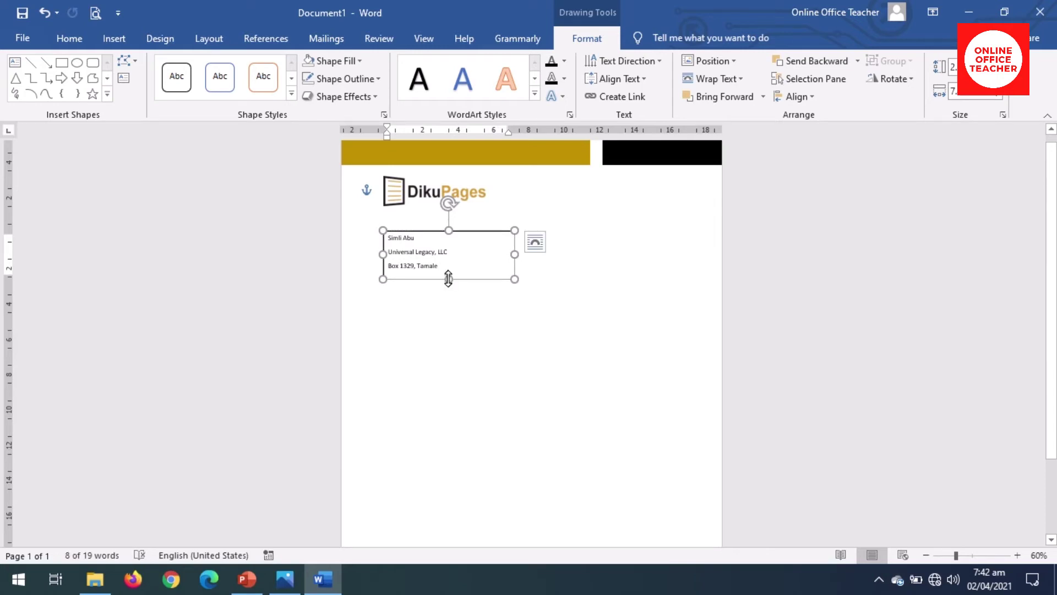
click(339, 61)
click(337, 198)
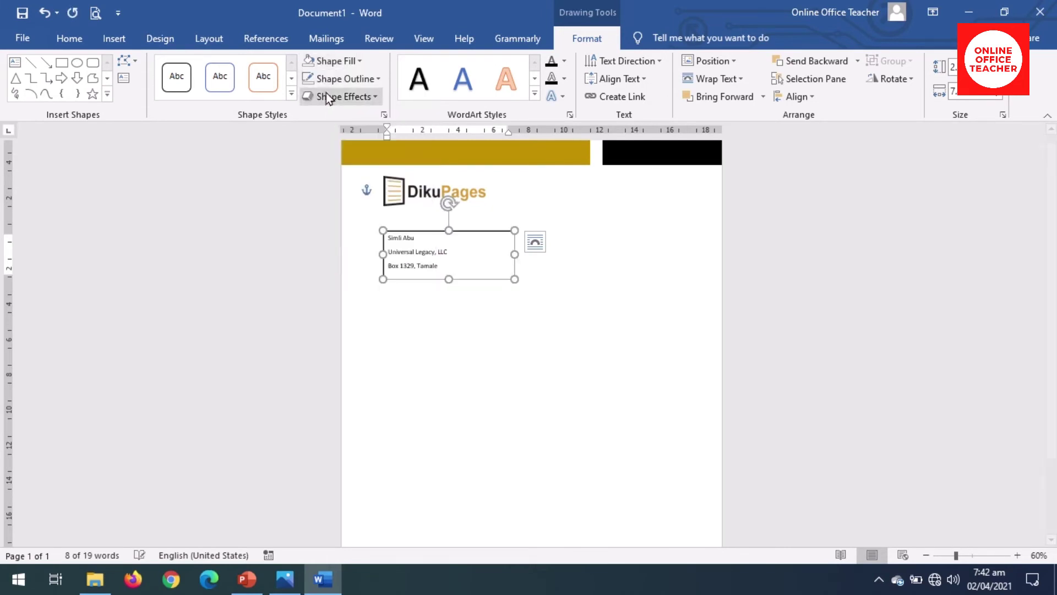
click(336, 78)
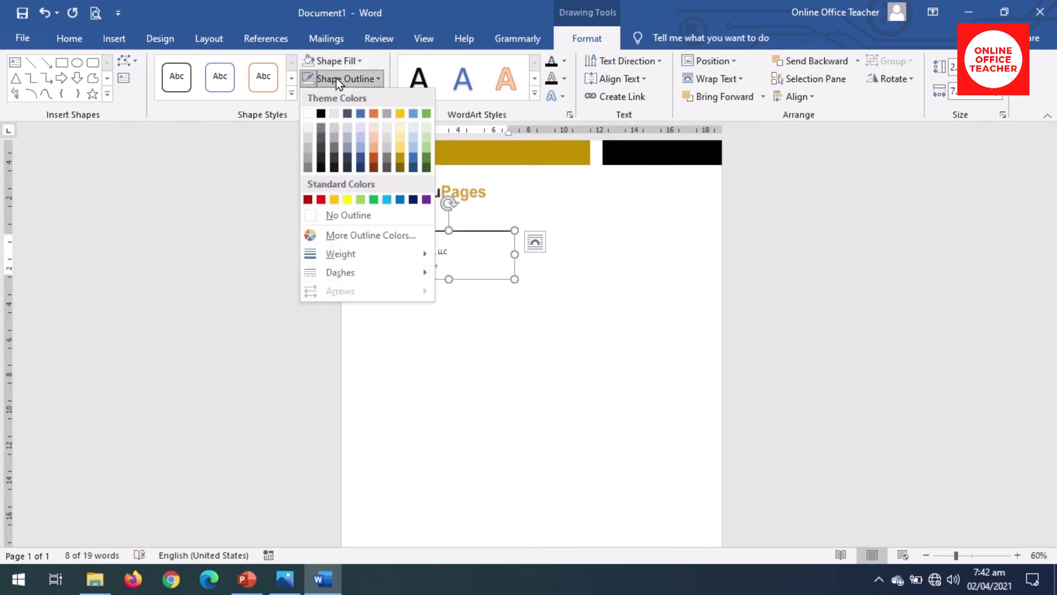
click(349, 215)
click(346, 223)
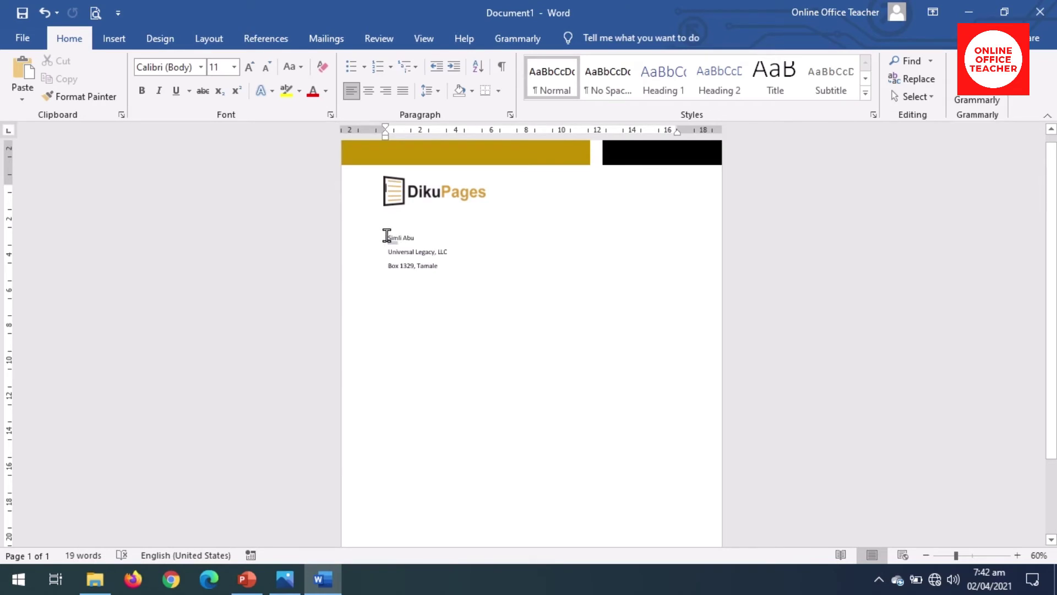
Step: Make the recipient's name line bold
click(398, 237)
drag(398, 236, 422, 237)
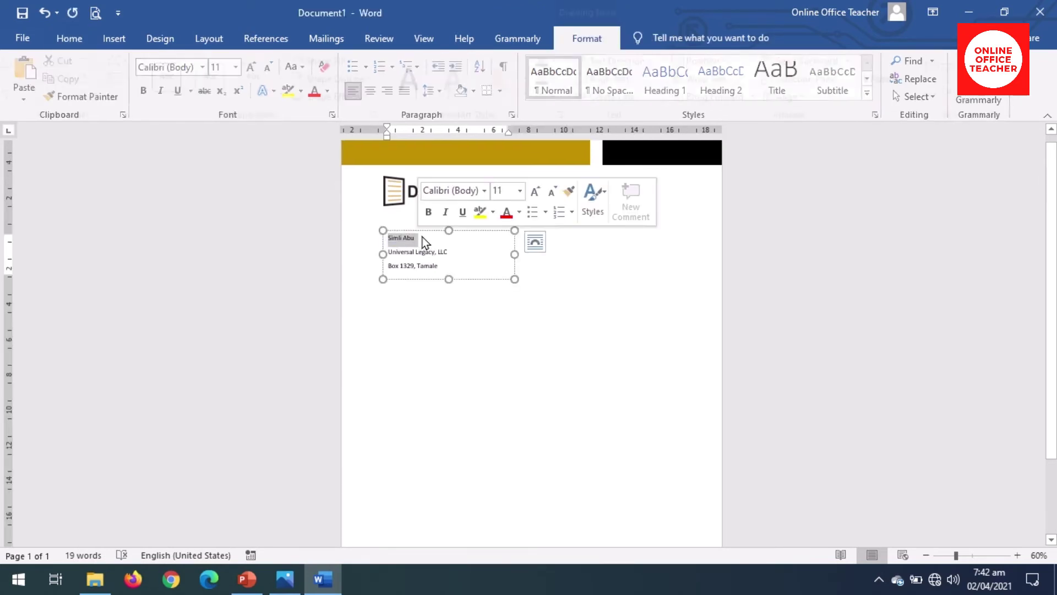
click(427, 212)
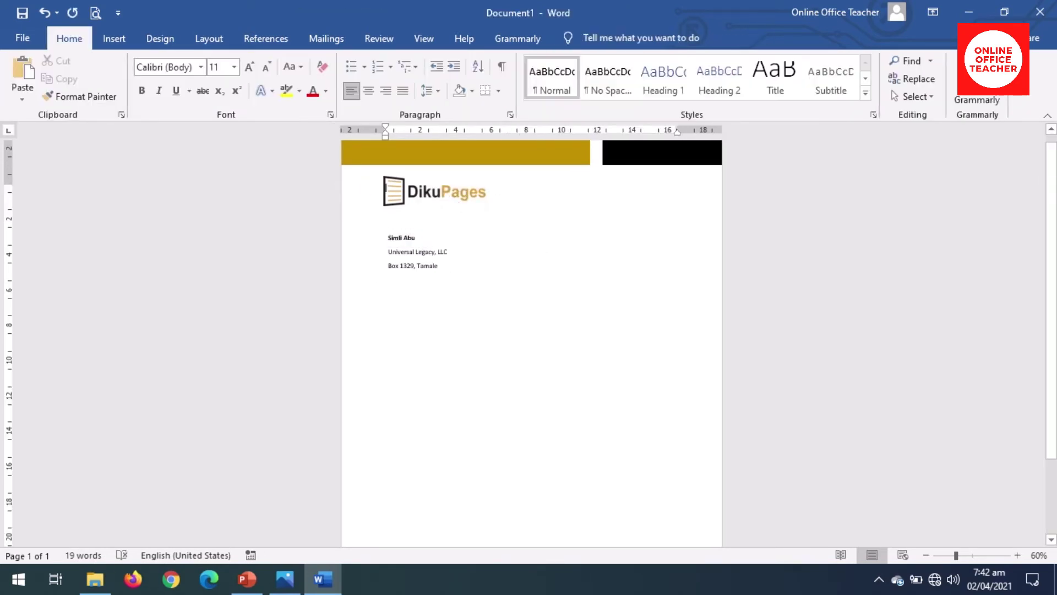
click(114, 46)
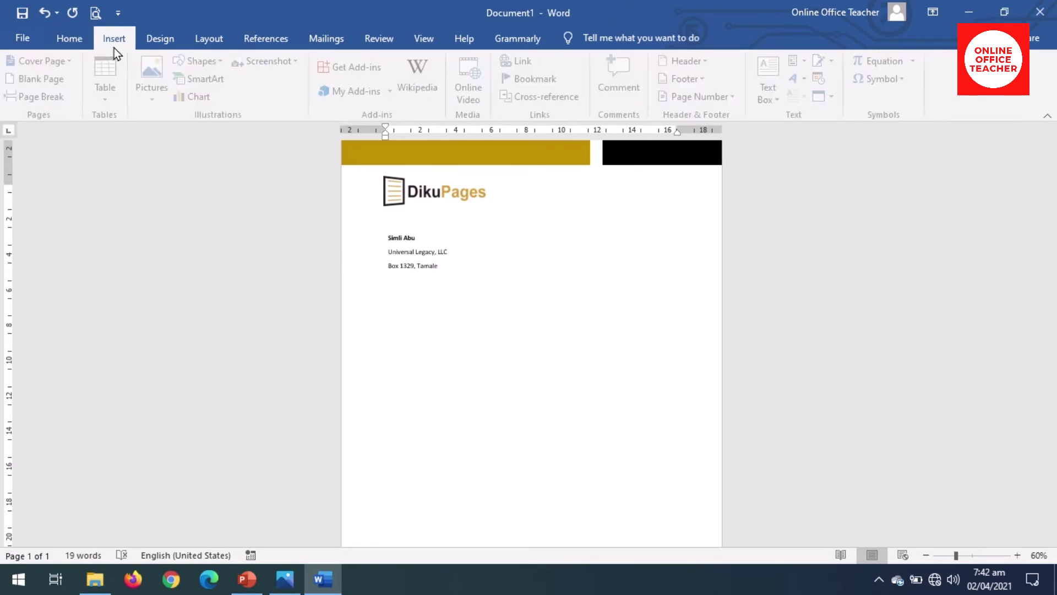
Step: Draw a small text box to the right, just below the address block
click(773, 89)
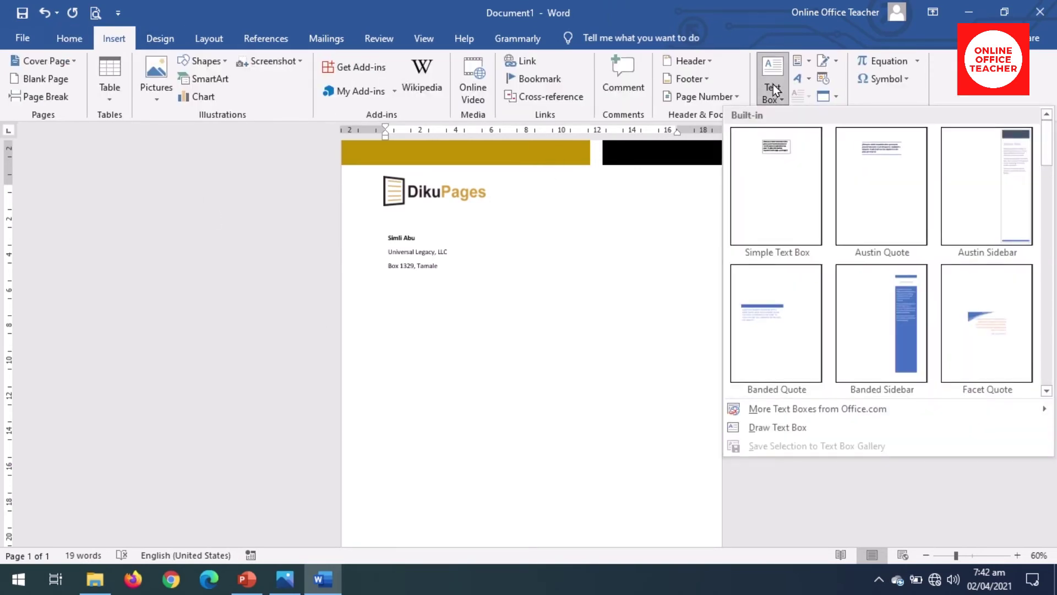
click(784, 427)
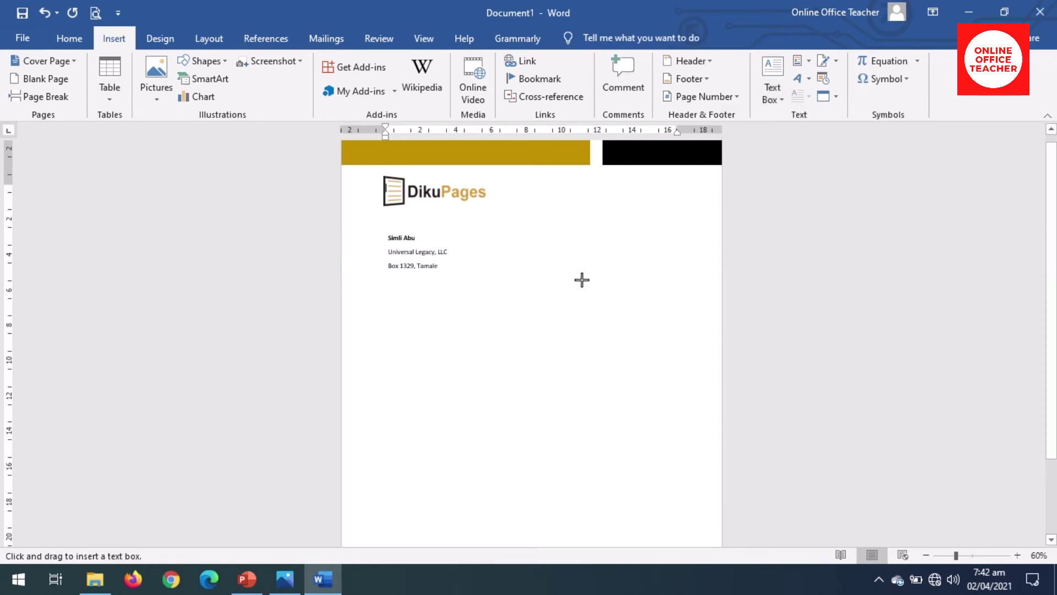
mouse_move(590, 279)
mouse_down()
mouse_move(663, 301)
mouse_move(694, 297)
mouse_move(683, 299)
mouse_up()
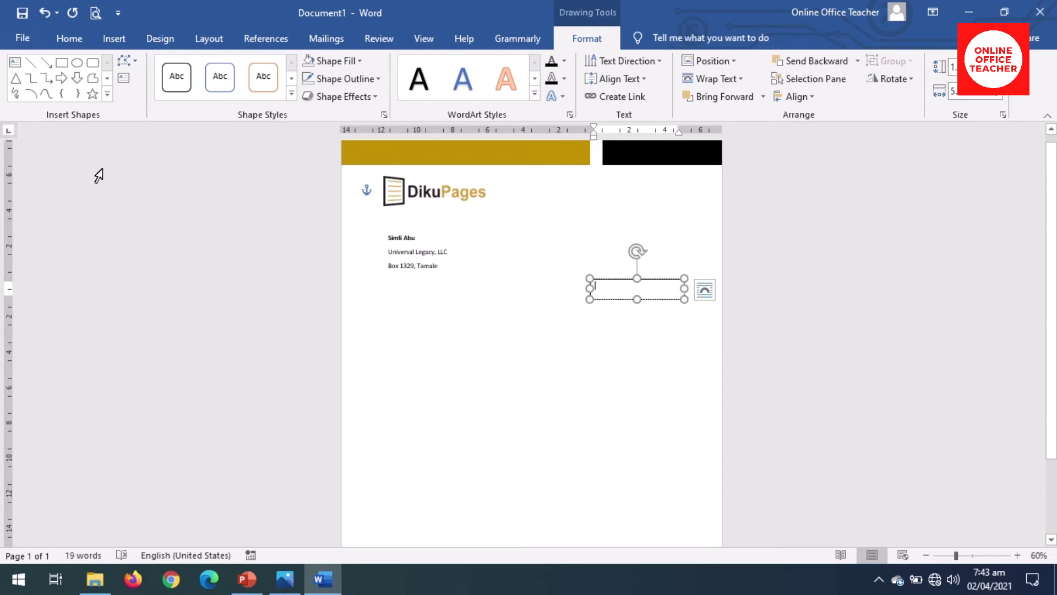
Step: Insert the date in the '2 April 2021' format into the new box
click(114, 39)
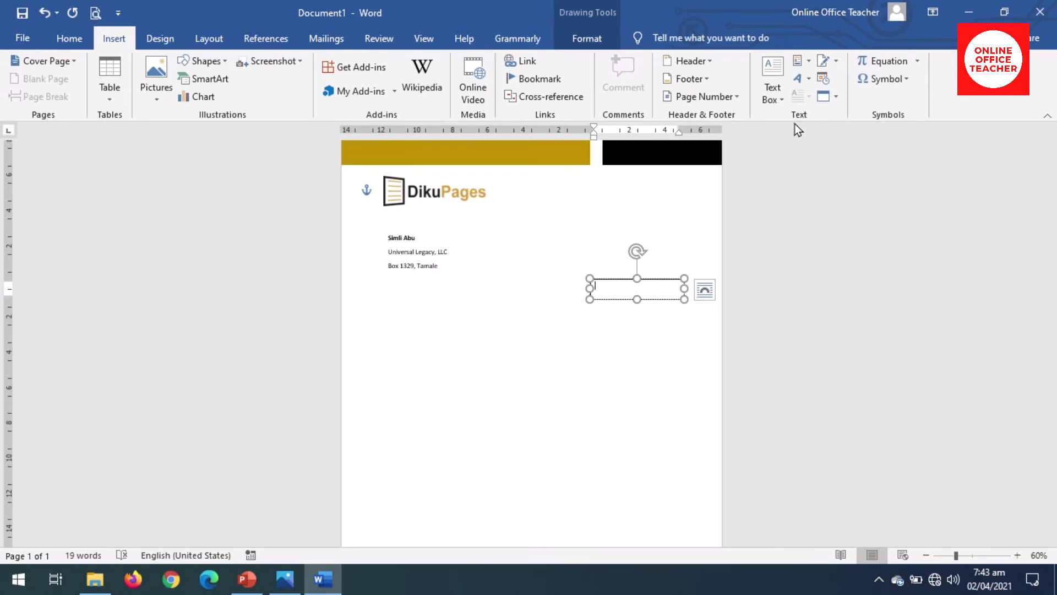
click(825, 79)
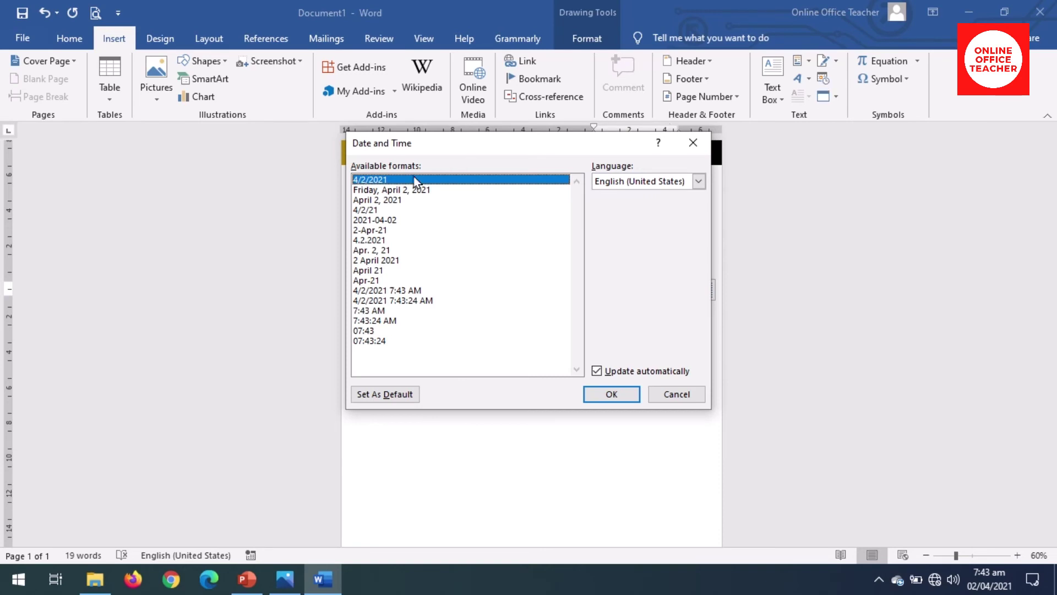
click(384, 261)
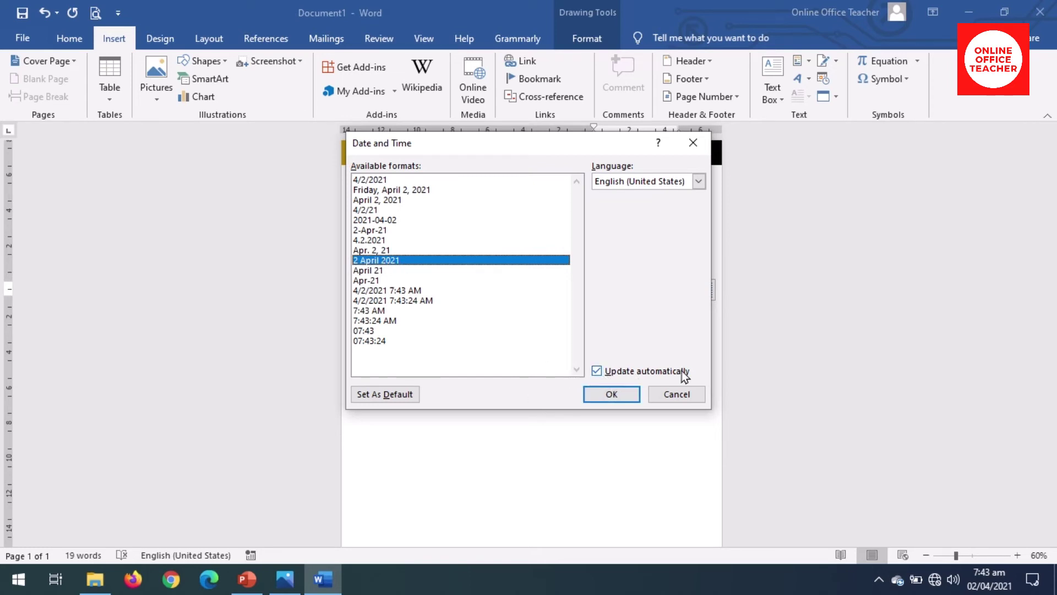
click(612, 394)
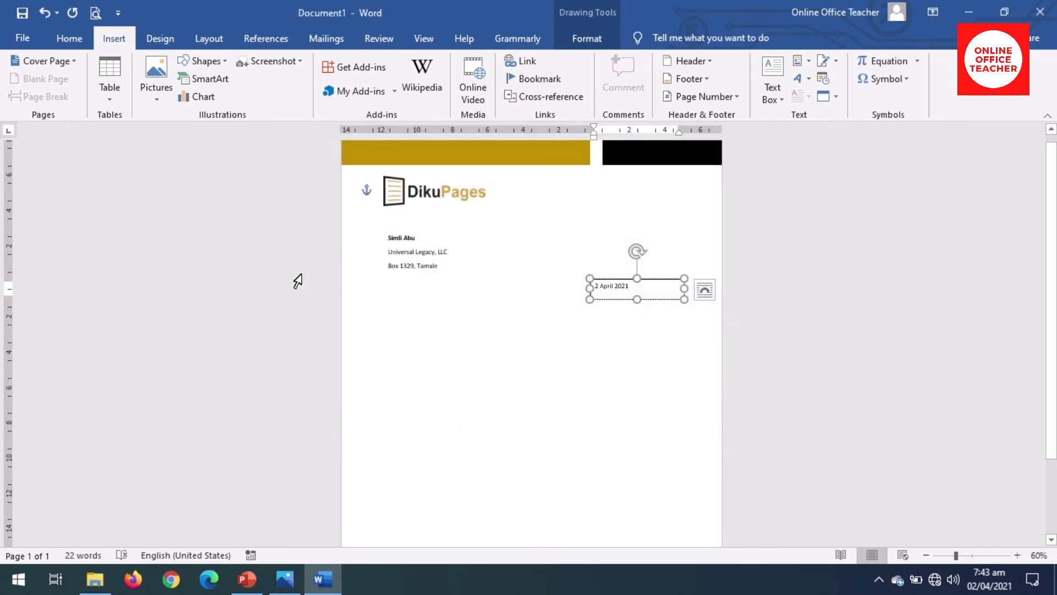
Step: Right-align the date, make it bold, and shorten its text box
click(70, 38)
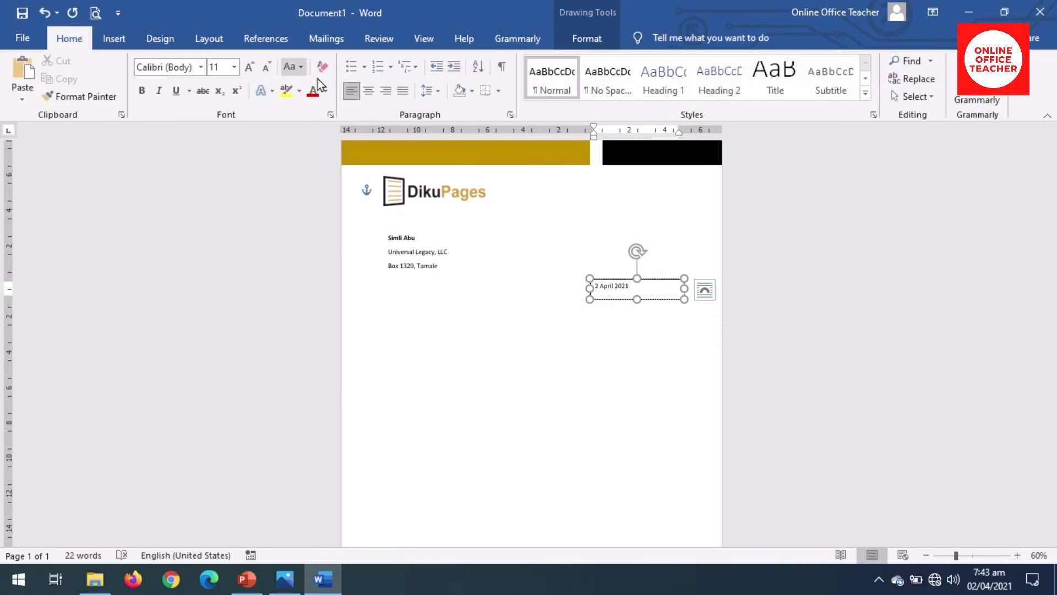
click(386, 91)
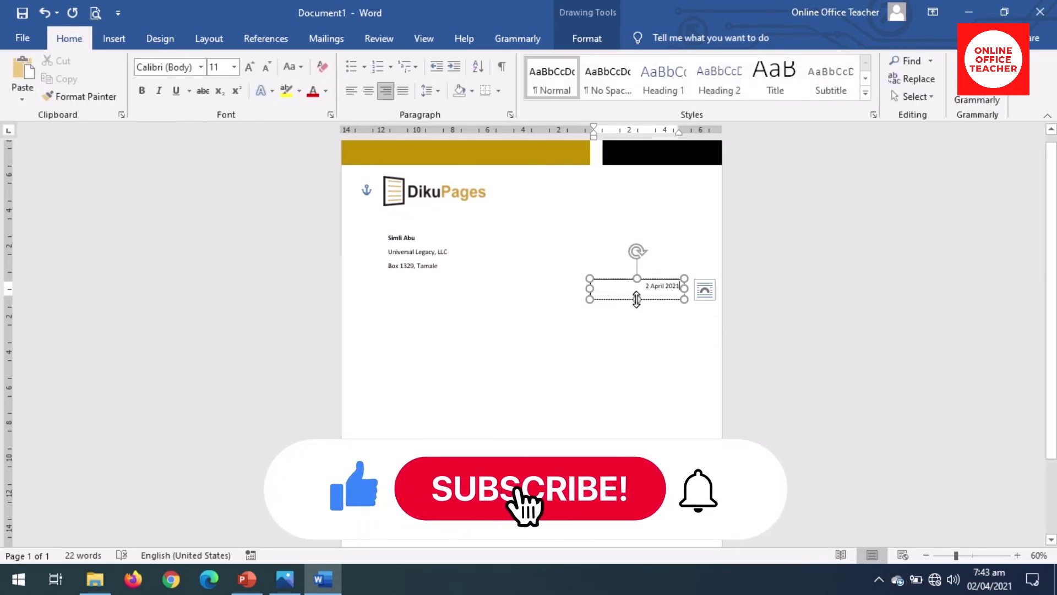
click(636, 299)
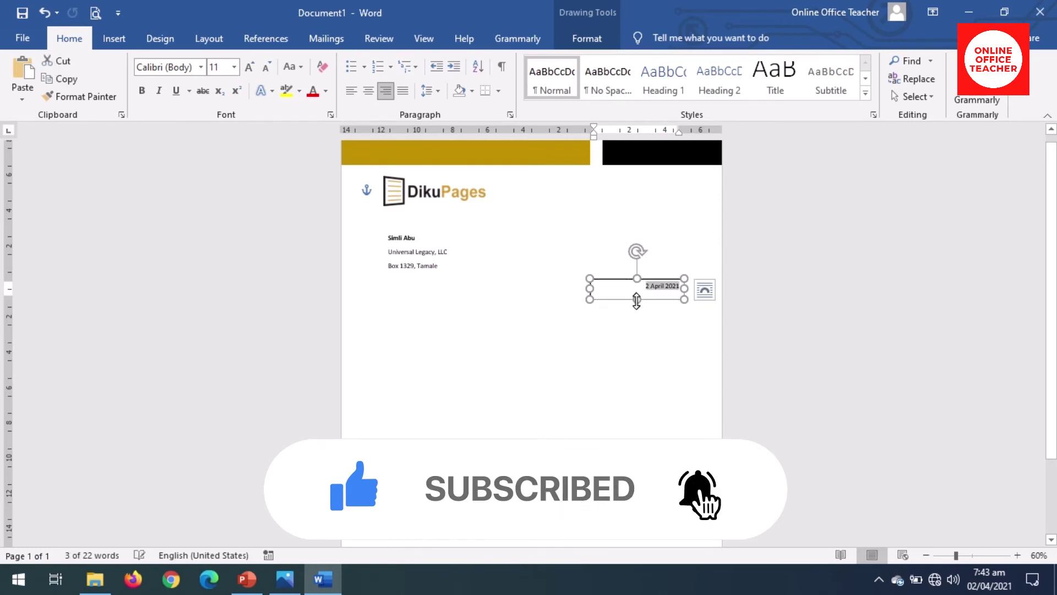
drag(636, 299, 682, 282)
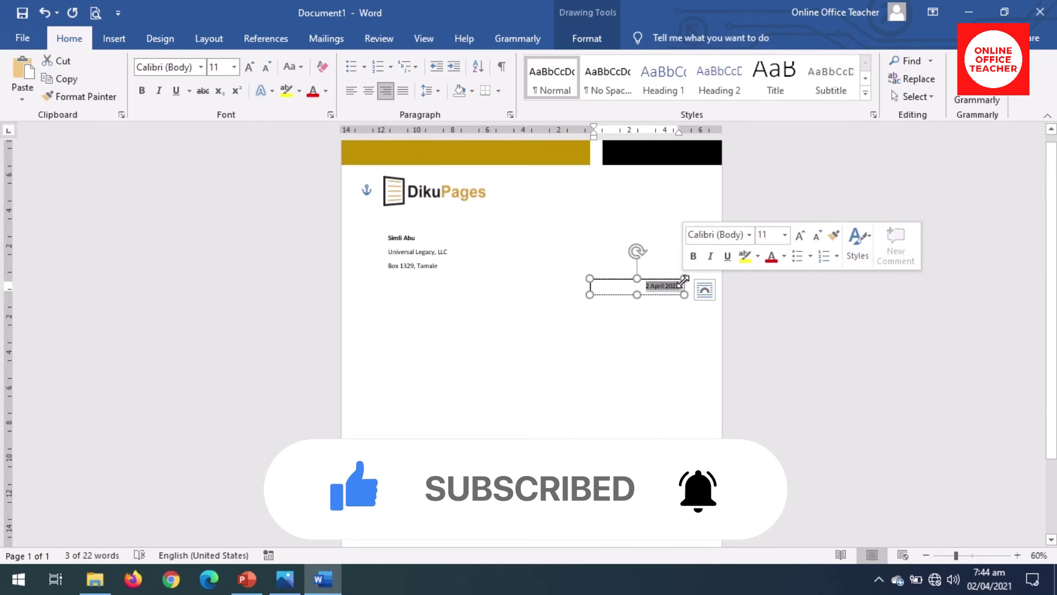
click(142, 92)
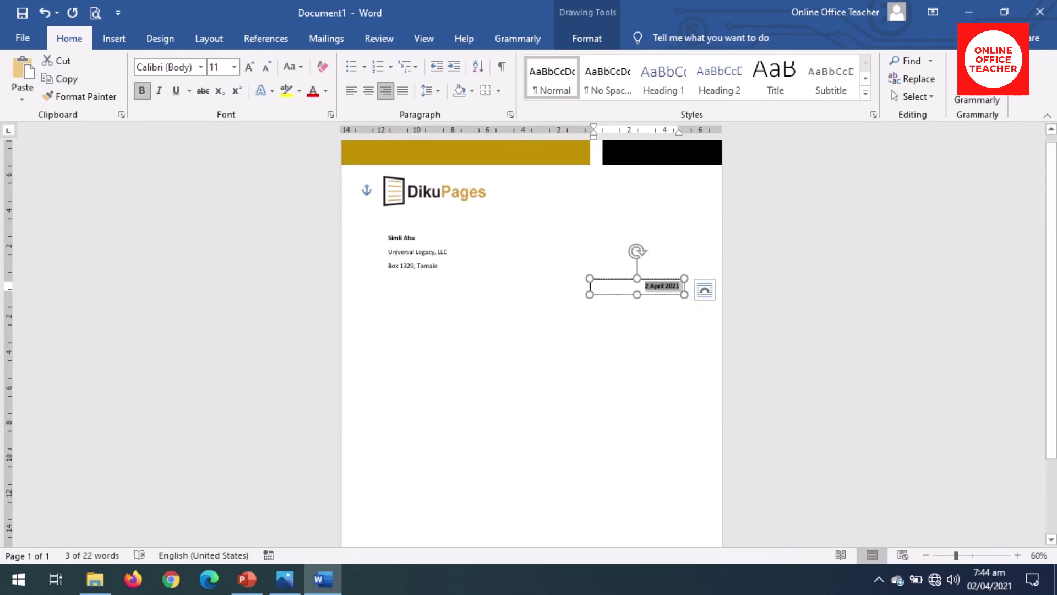
Step: Set the date box to No Fill and No Outline
click(587, 40)
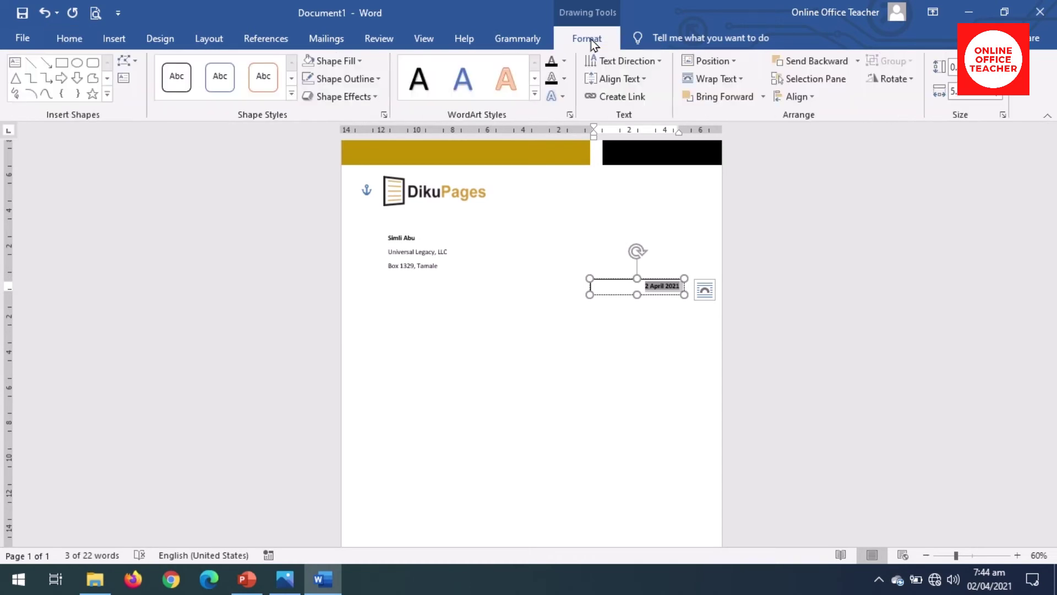
click(349, 61)
click(341, 199)
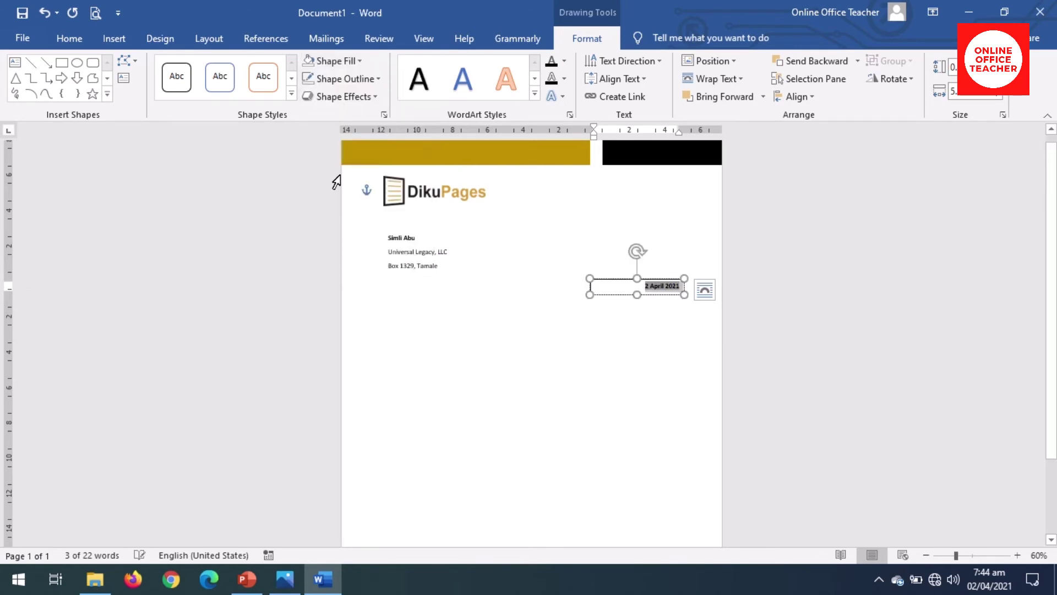
click(348, 79)
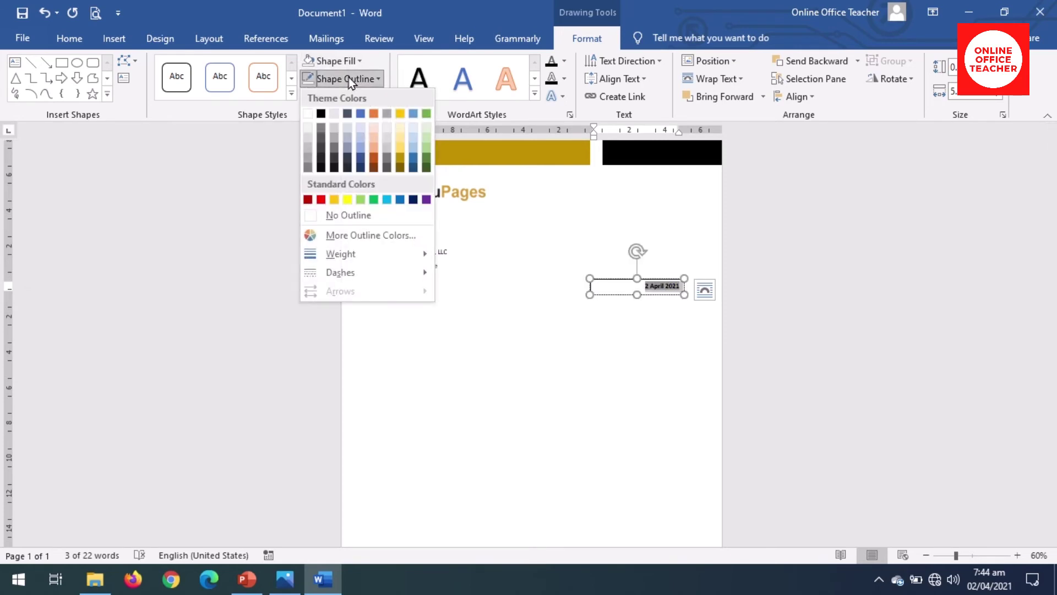
click(355, 215)
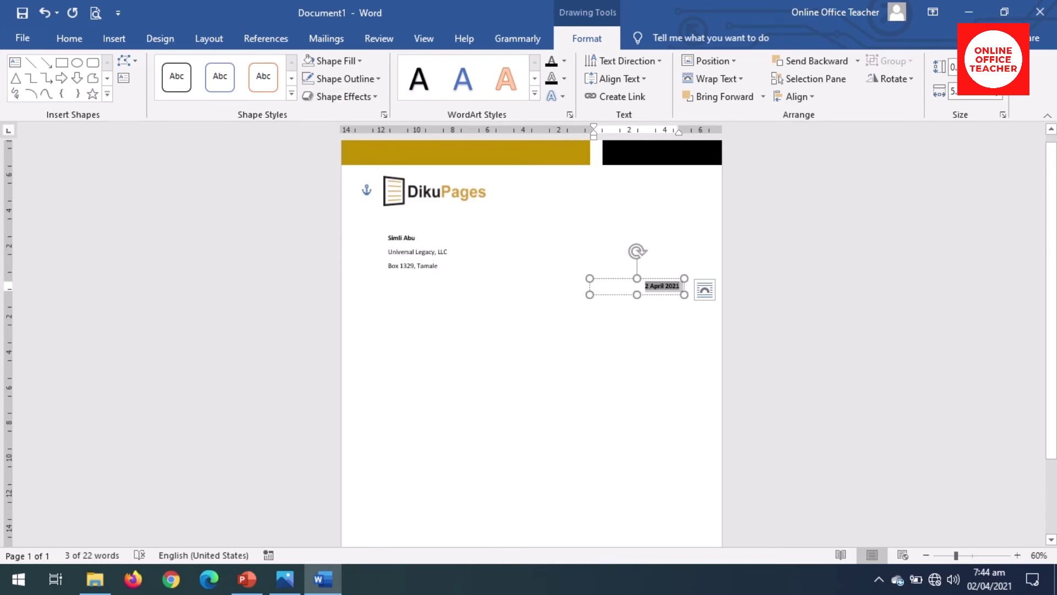
click(665, 286)
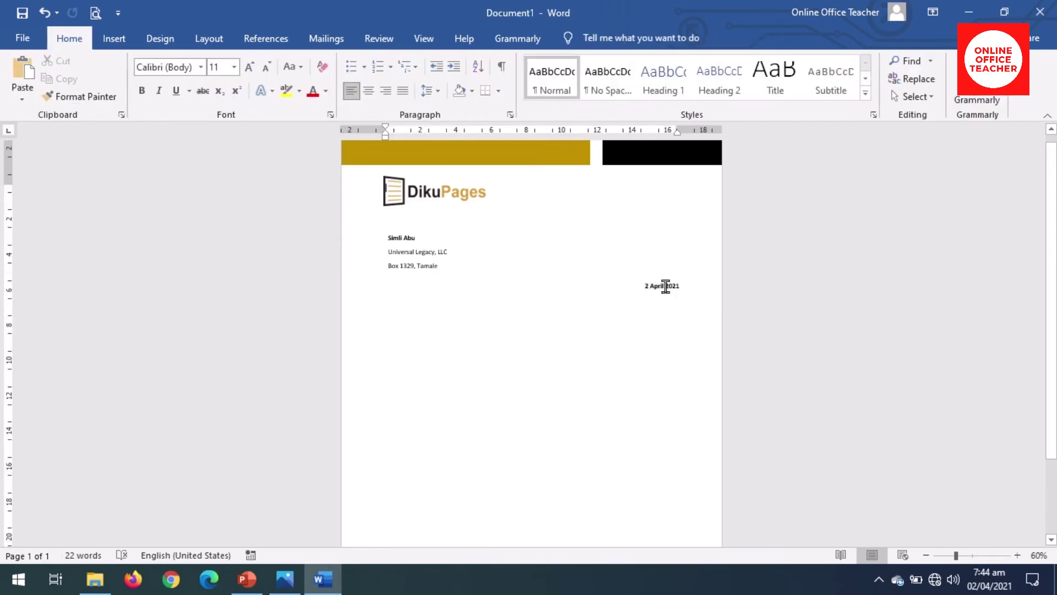
Step: Nudge the date box up two steps with the arrow keys
click(666, 285)
click(642, 294)
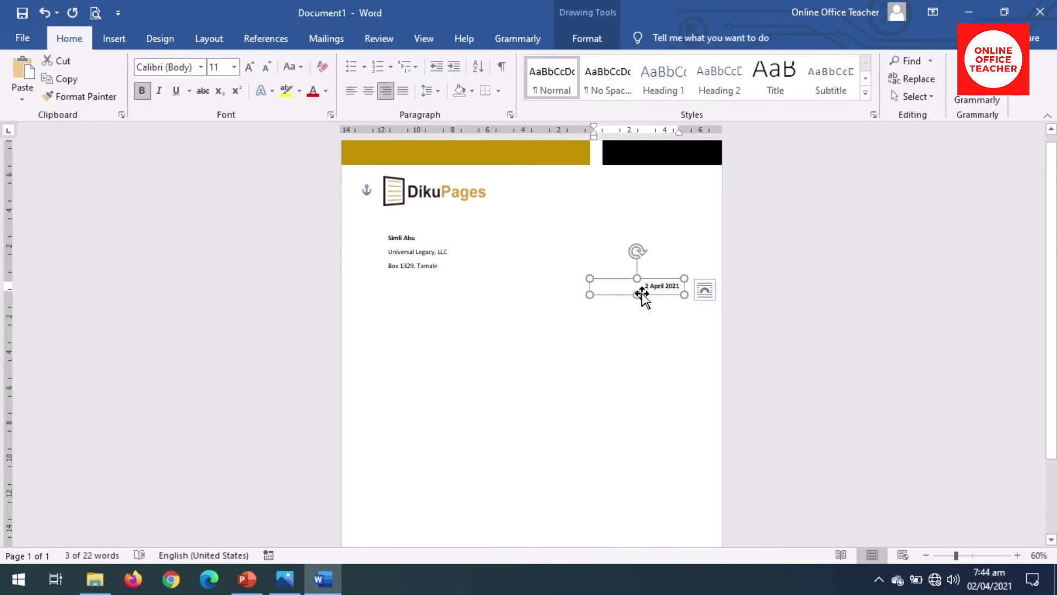
key(Up)
key(Up)
key(Up)
key(Up)
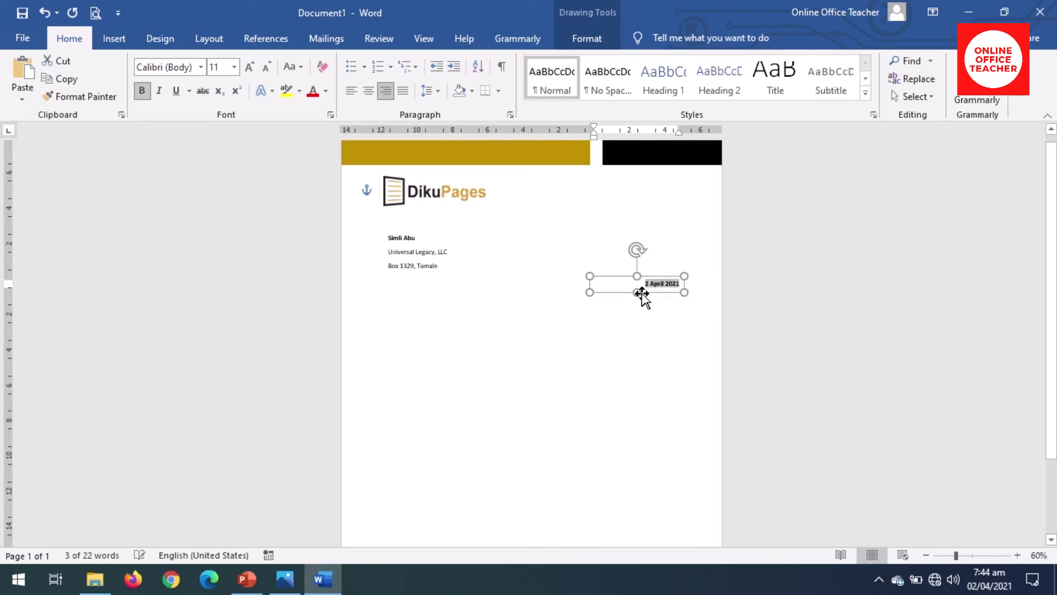
key(Up)
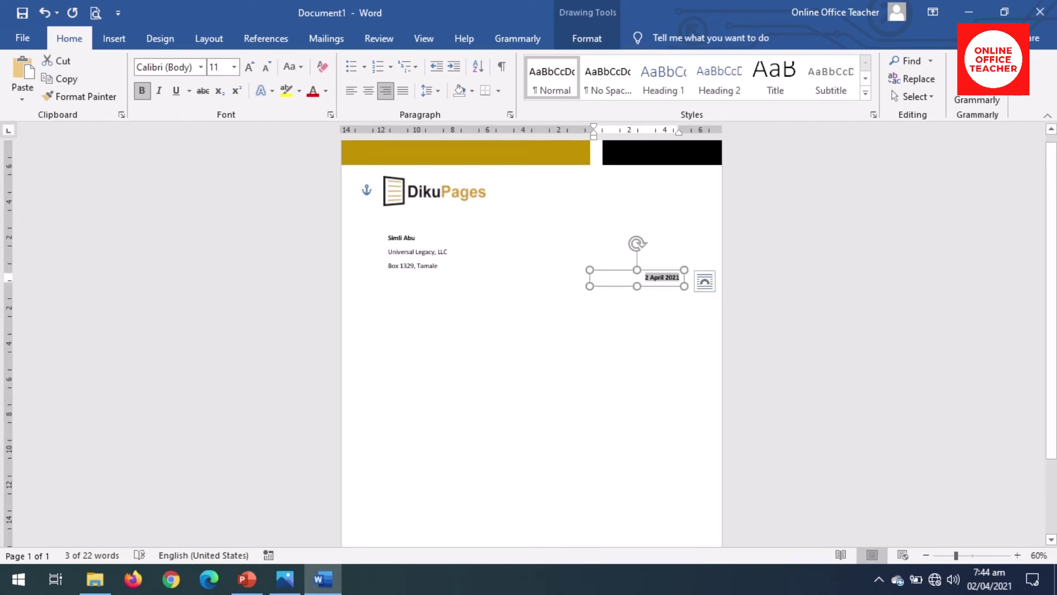
key(Escape)
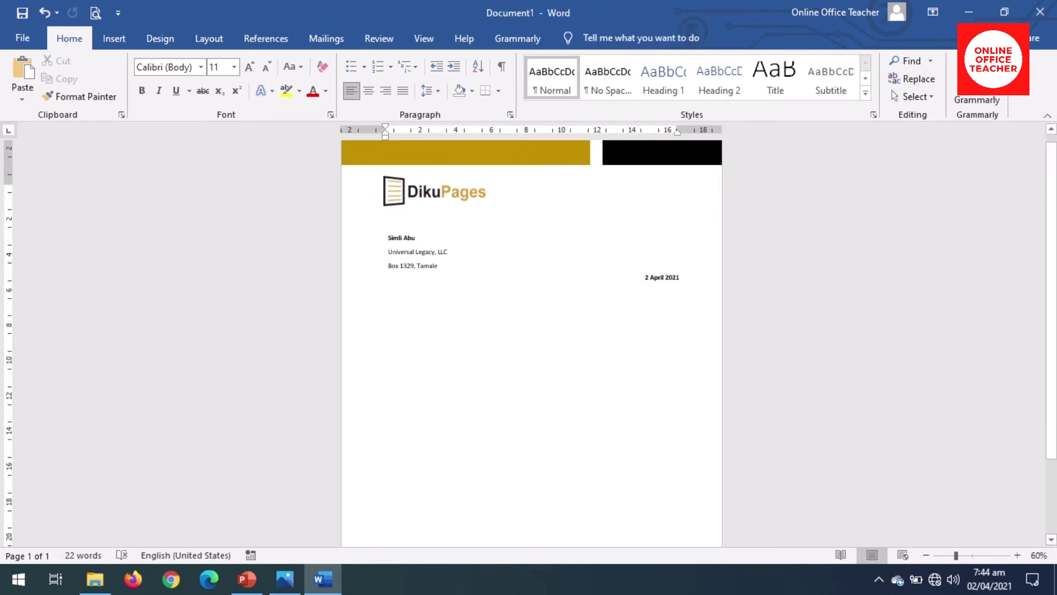
click(114, 39)
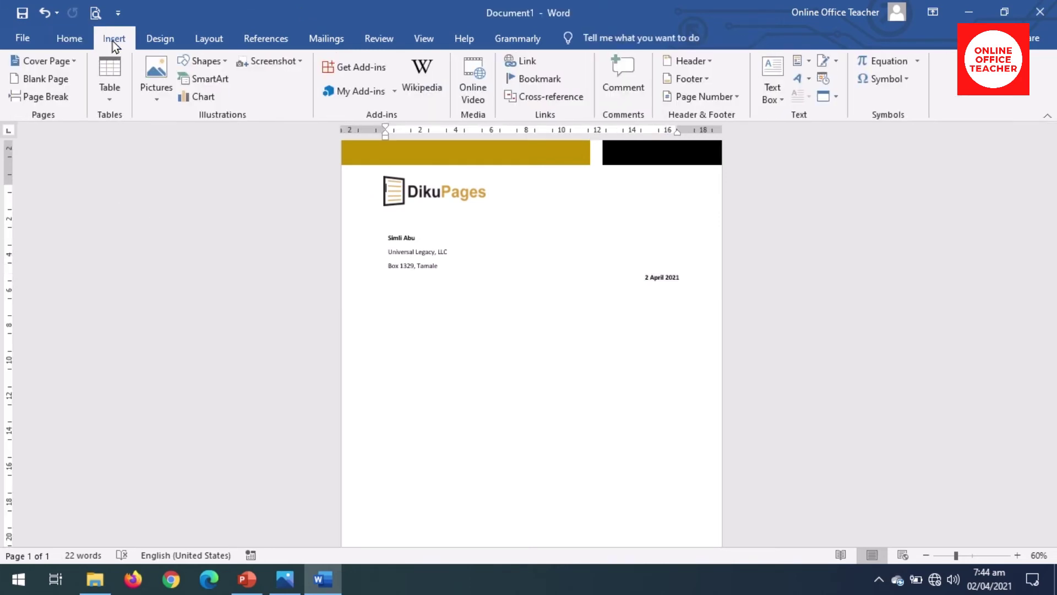
Step: Draw a large text box below the date and stretch its sides to the full text width
click(775, 97)
click(760, 428)
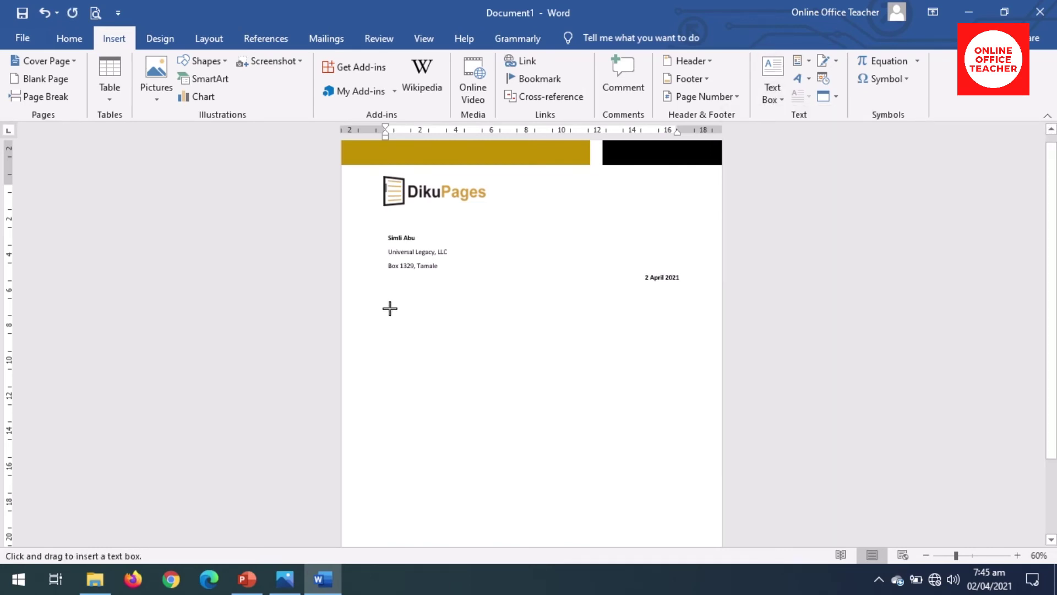
mouse_move(391, 305)
mouse_down()
mouse_move(529, 509)
mouse_move(662, 564)
mouse_move(672, 495)
mouse_move(664, 505)
mouse_move(673, 507)
mouse_up()
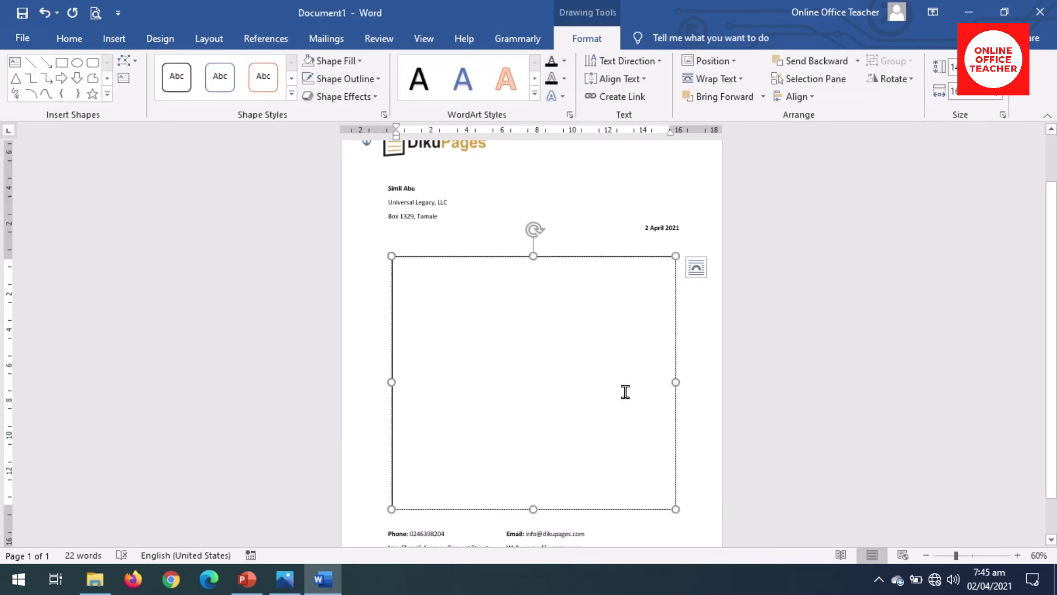
drag(675, 382, 678, 383)
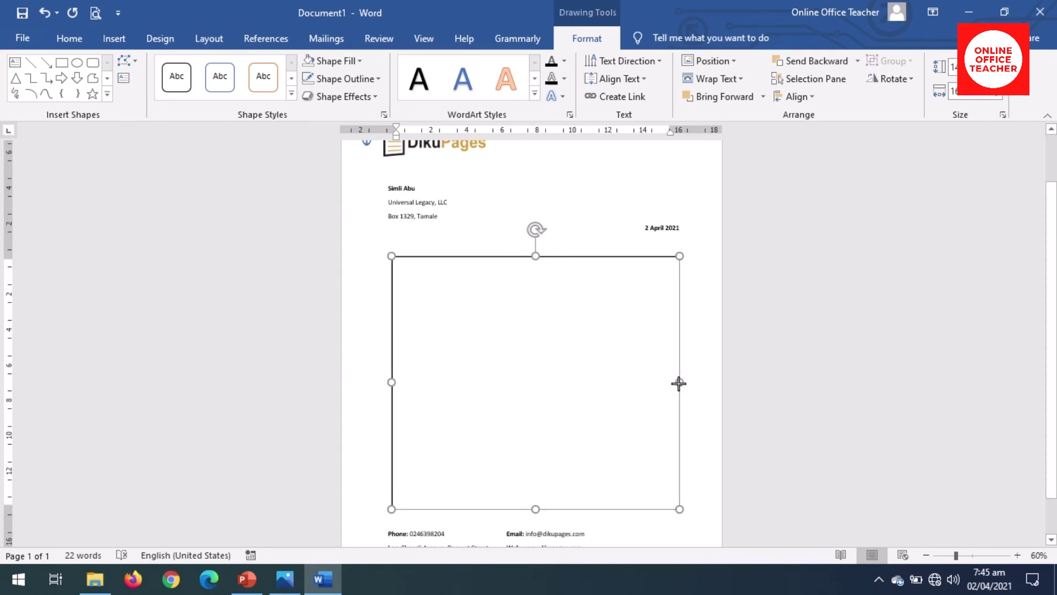
drag(678, 383, 683, 382)
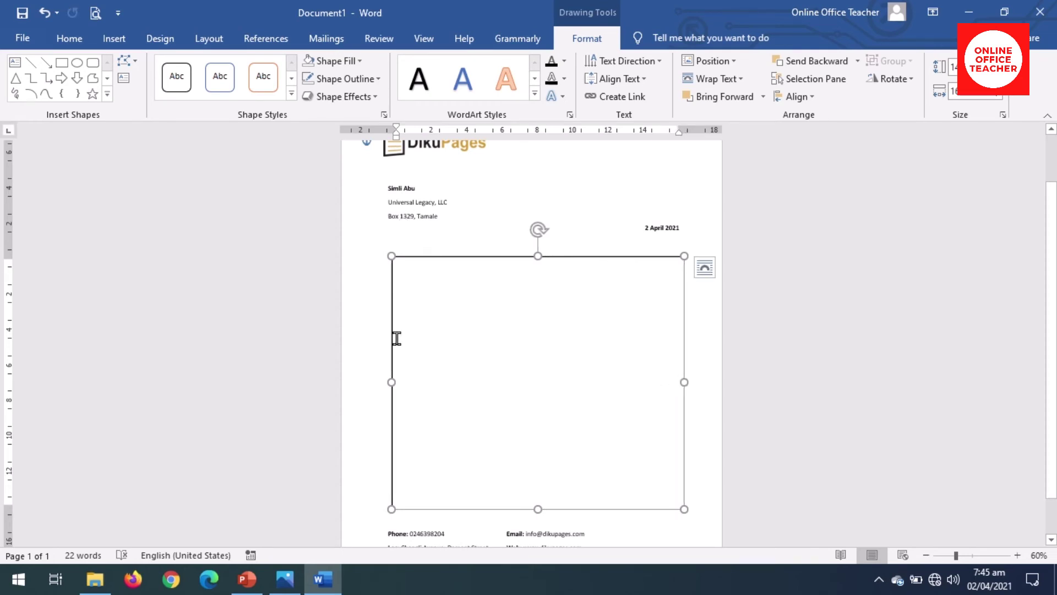
drag(391, 382, 384, 385)
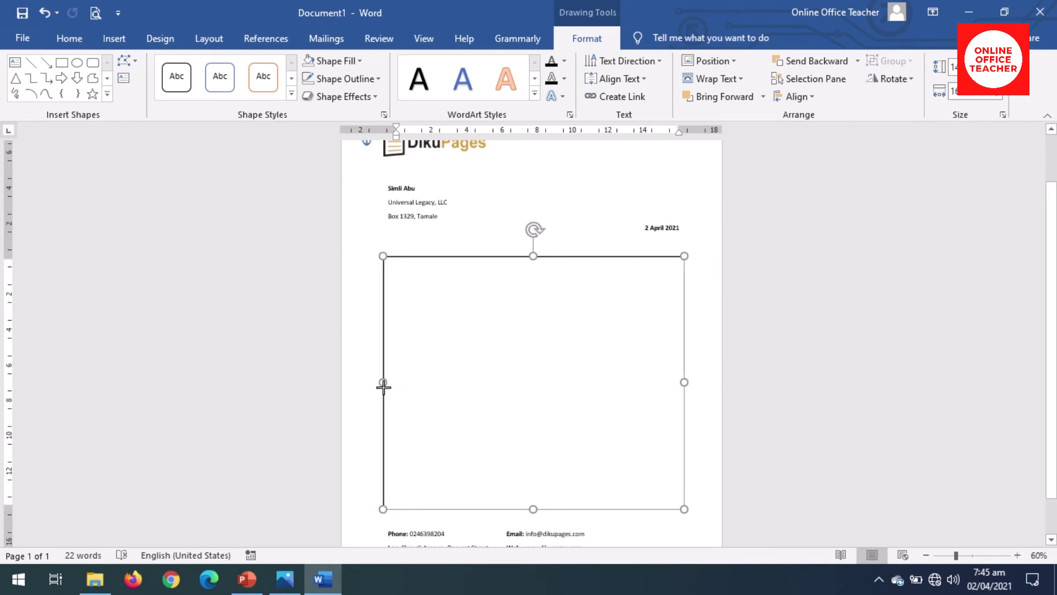
drag(383, 387, 384, 388)
click(430, 296)
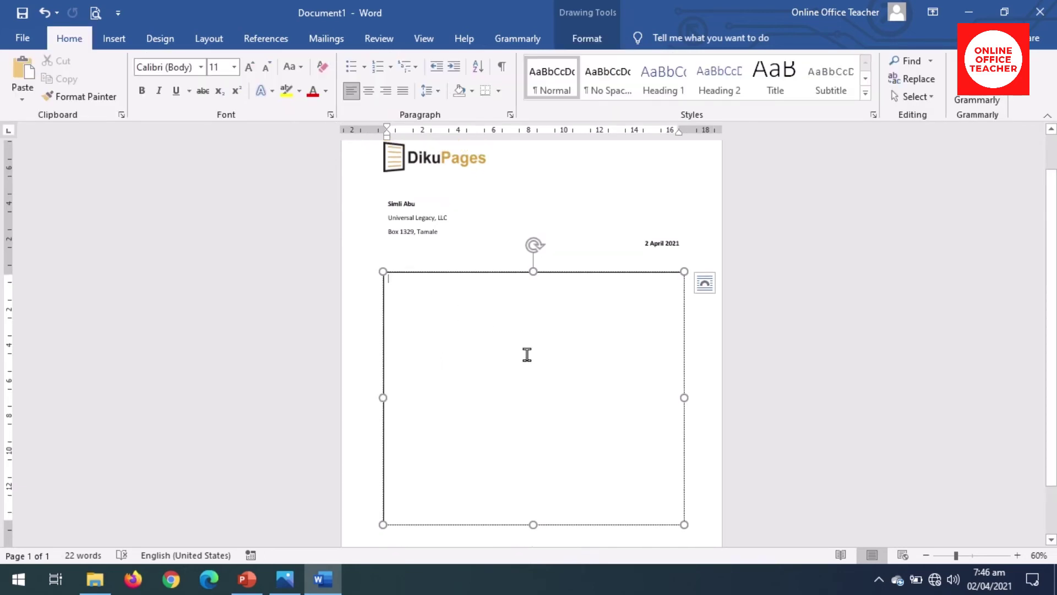
Step: Set the body text box to No Outline and No Fill
click(593, 40)
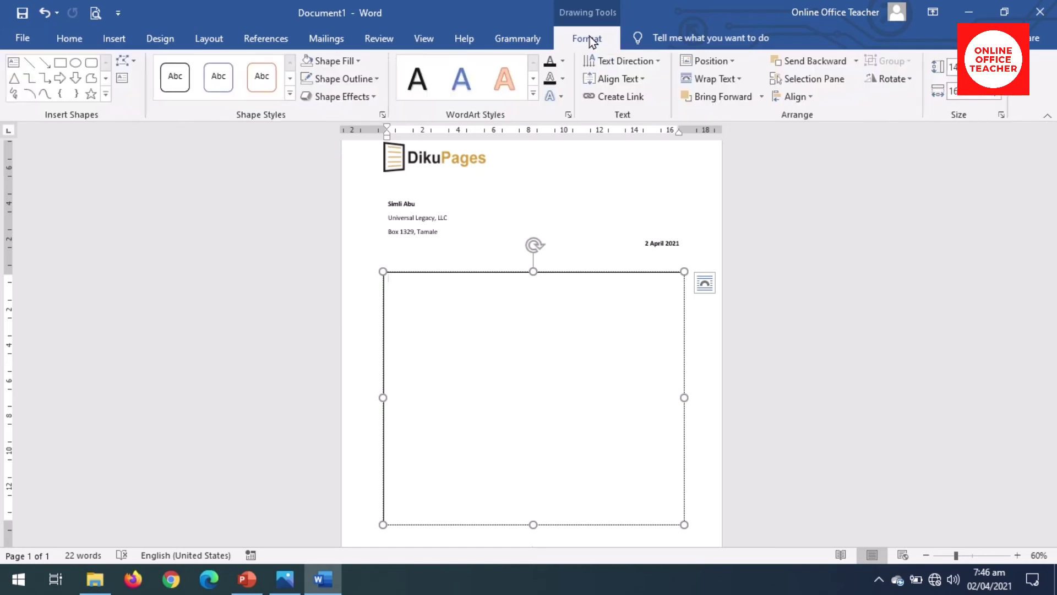
click(346, 80)
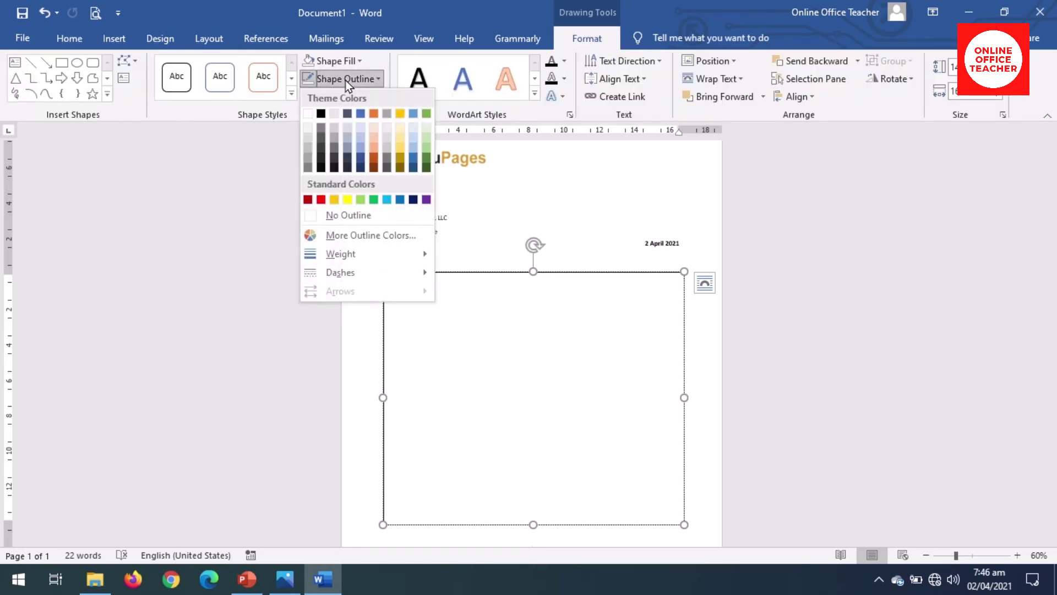
click(353, 218)
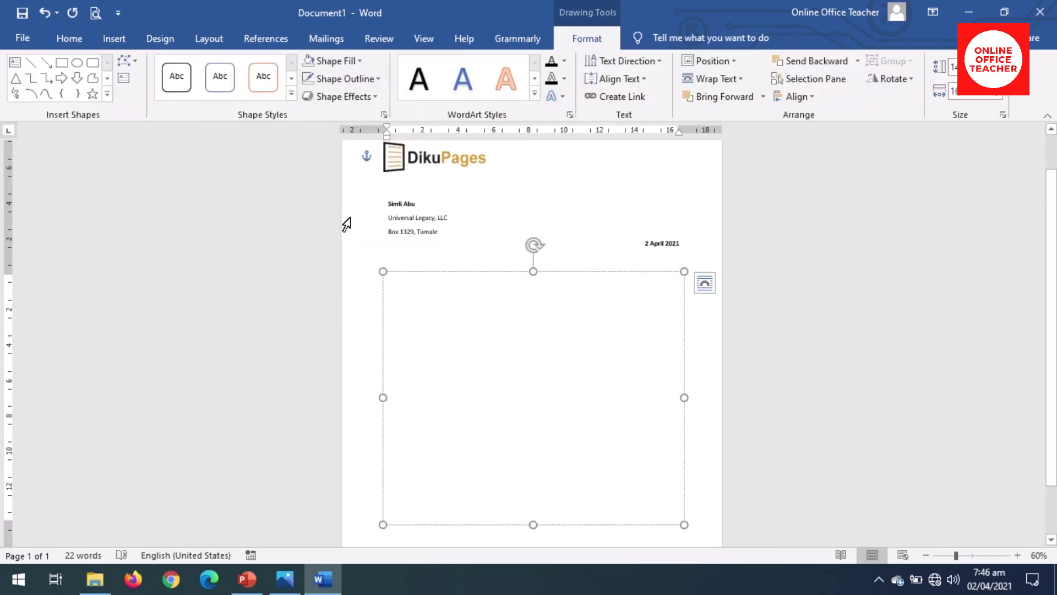
click(349, 61)
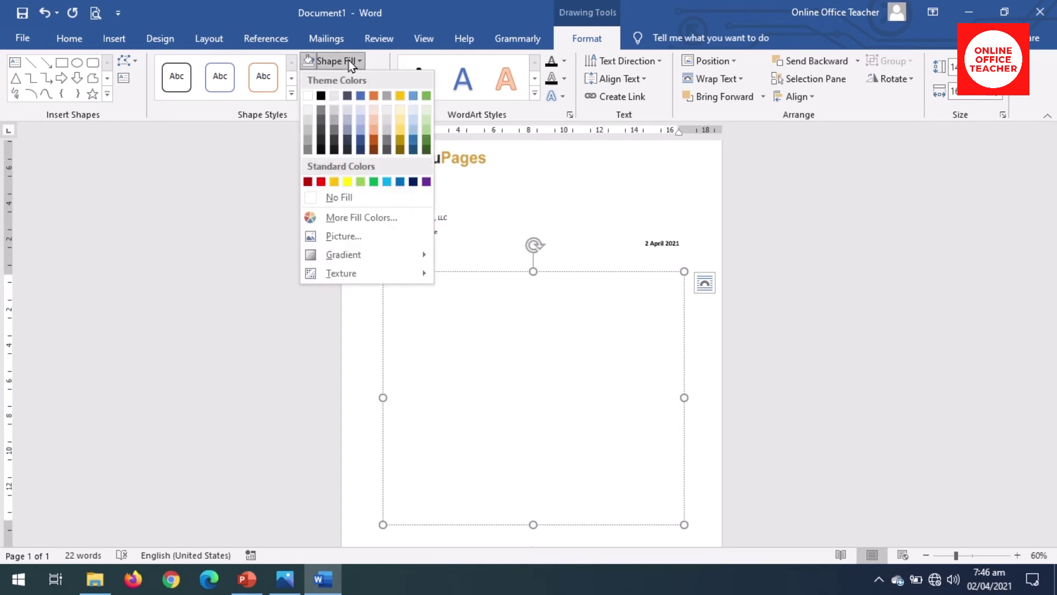
click(348, 198)
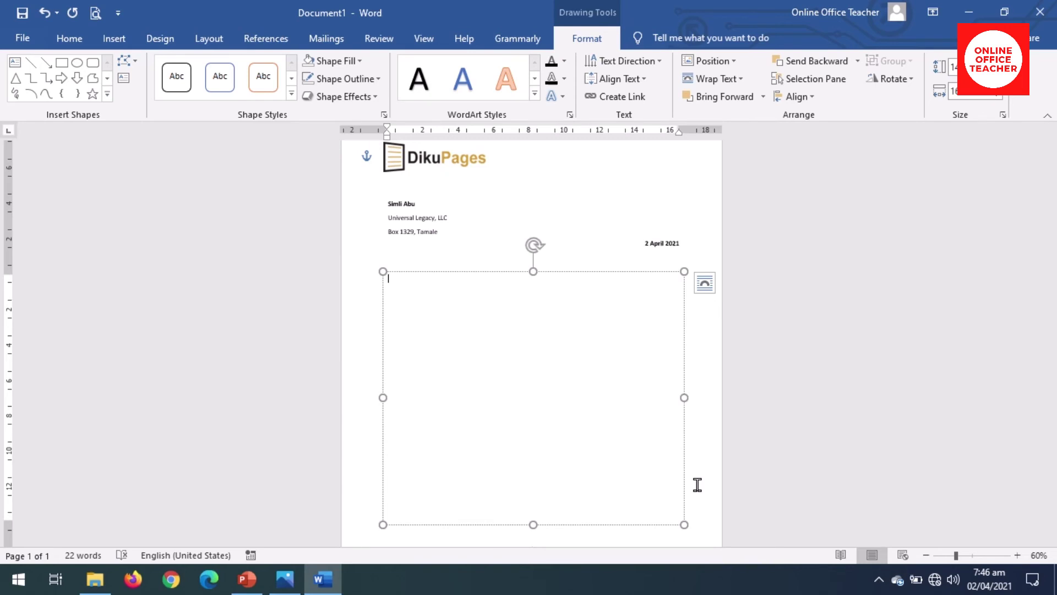
Step: Generate sample text with =rand() and delete the last two paragraphs
text(=rand())
key(Return)
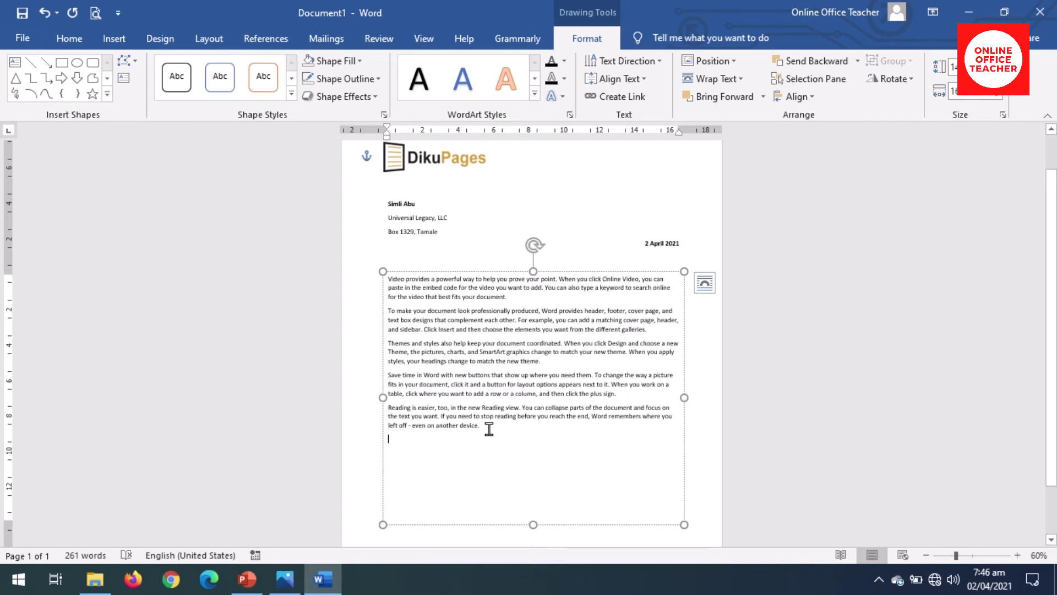
drag(489, 429, 386, 377)
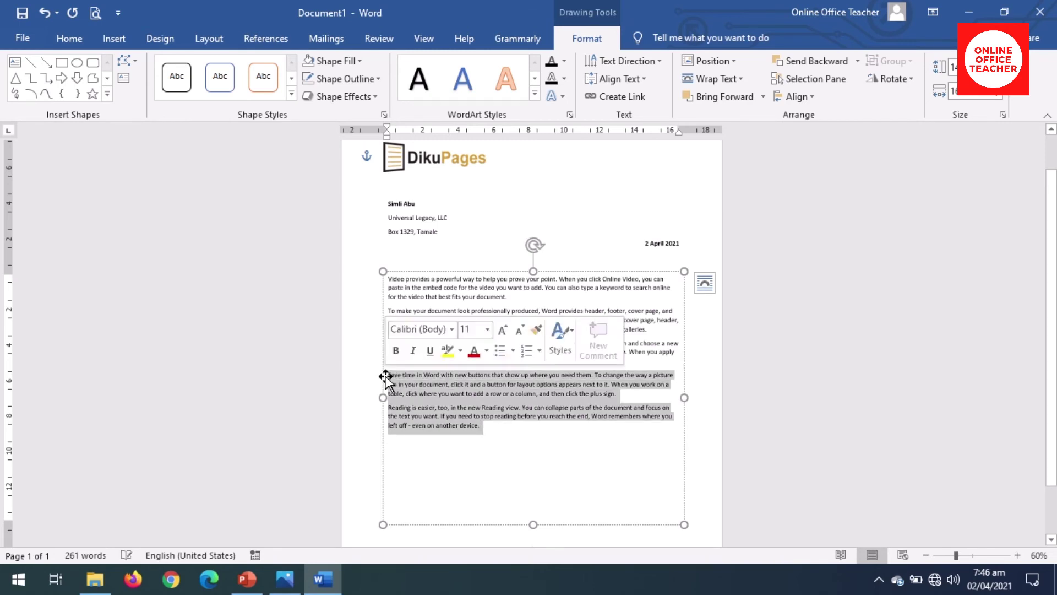
key(Delete)
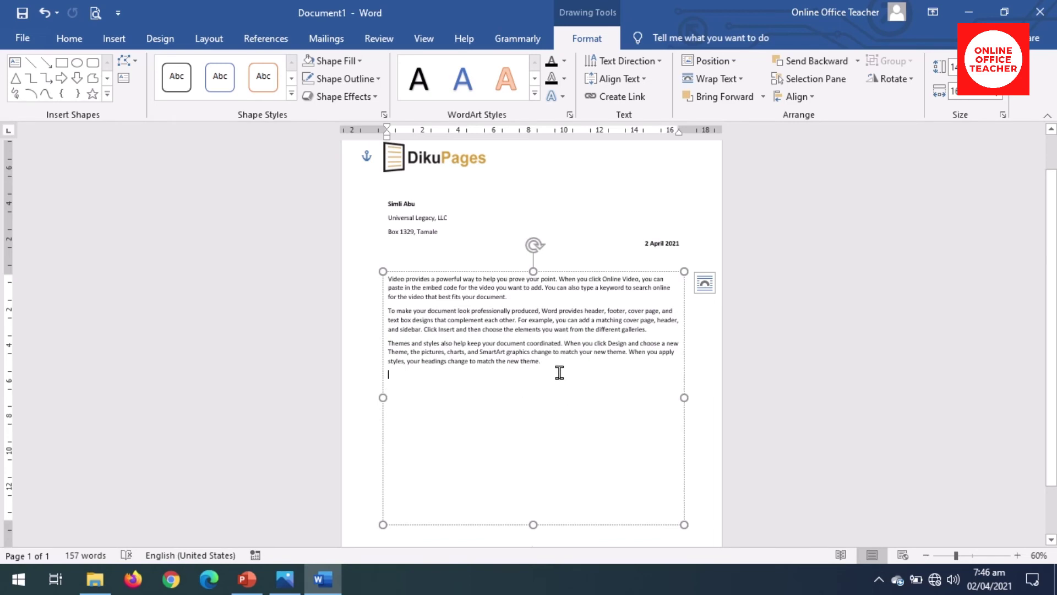
drag(559, 372, 365, 285)
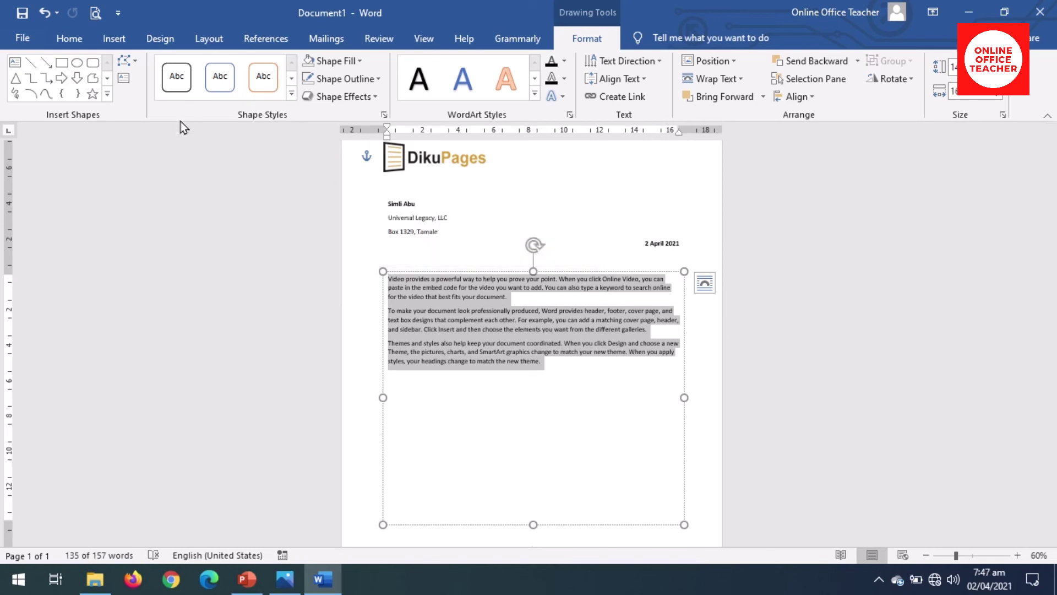
click(70, 38)
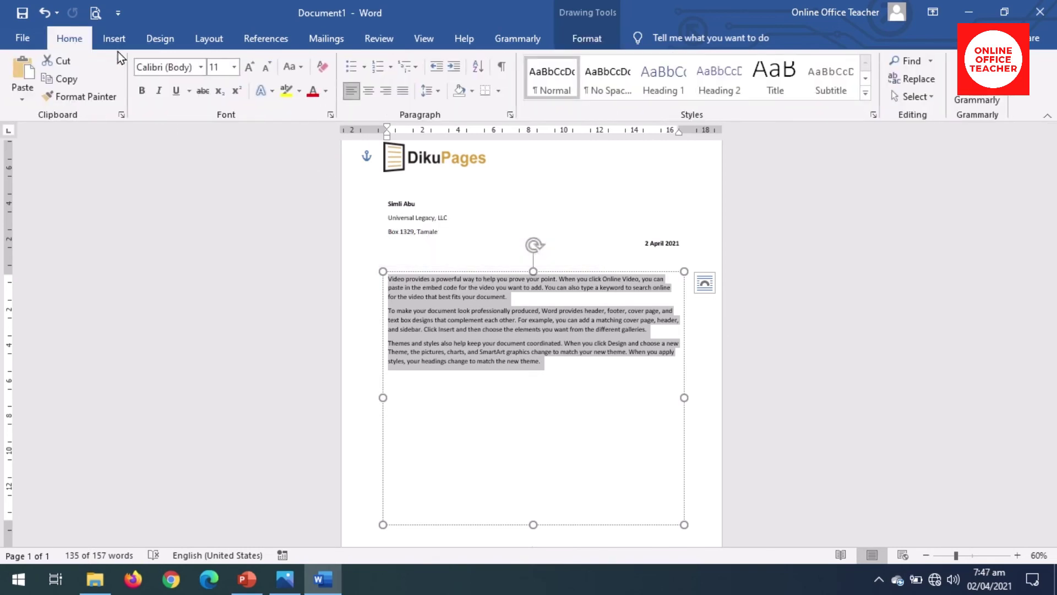
click(439, 93)
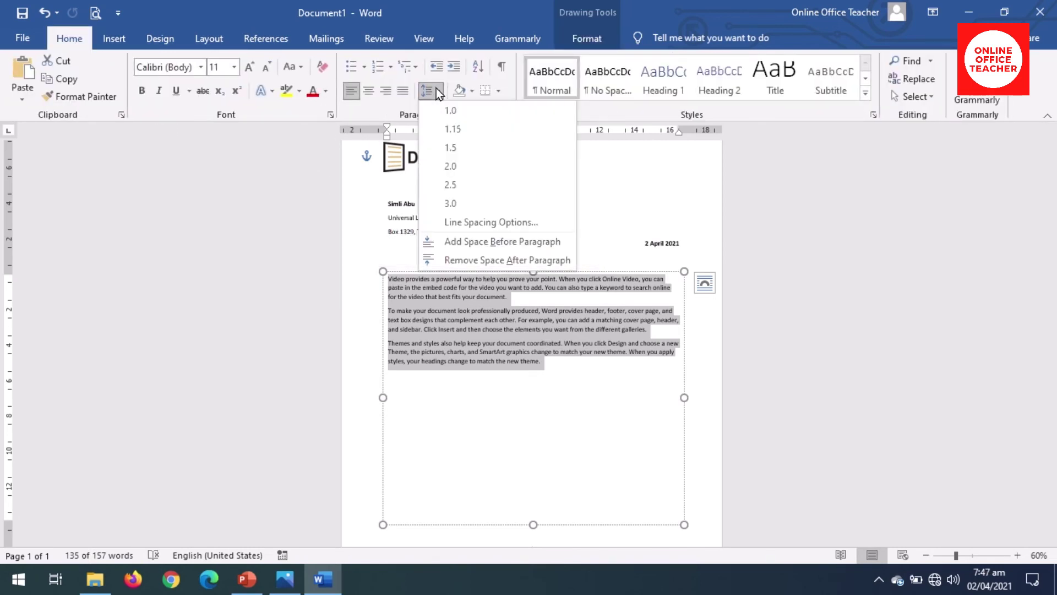
click(456, 147)
click(488, 405)
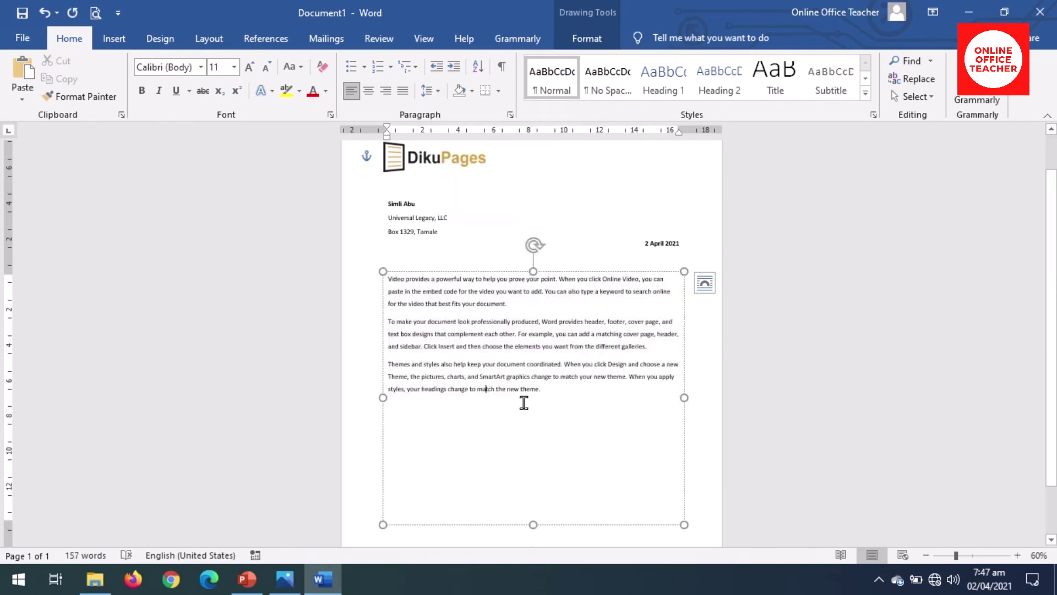
key(Down)
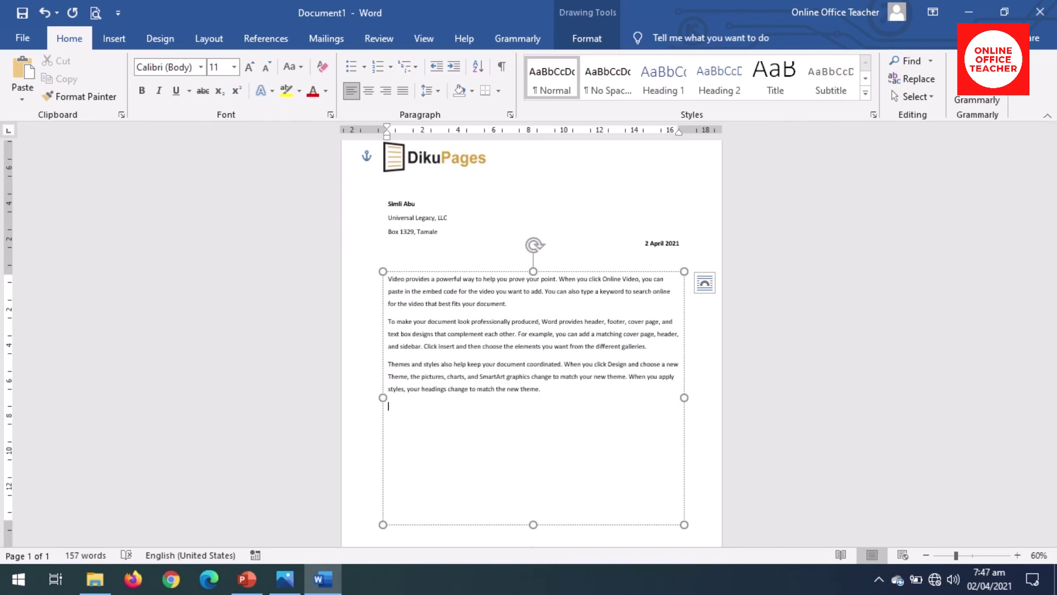
text(sinc)
text(er)
text(ely)
text( yours)
text(,)
text(diku)
text( Pages)
key(Return)
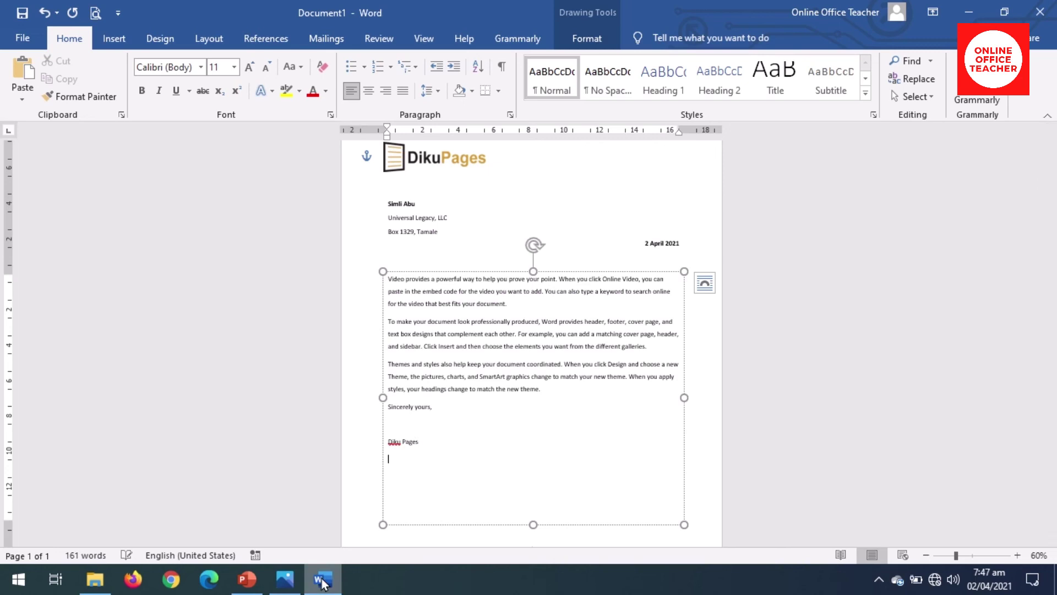
text(manager)
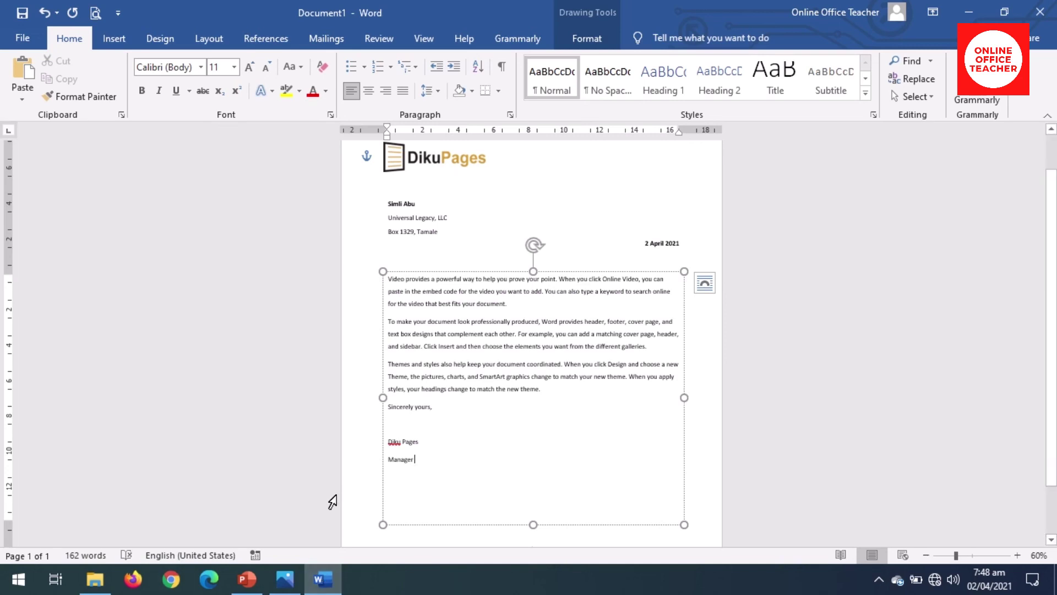
click(396, 441)
triple_click(409, 449)
drag(410, 452, 448, 505)
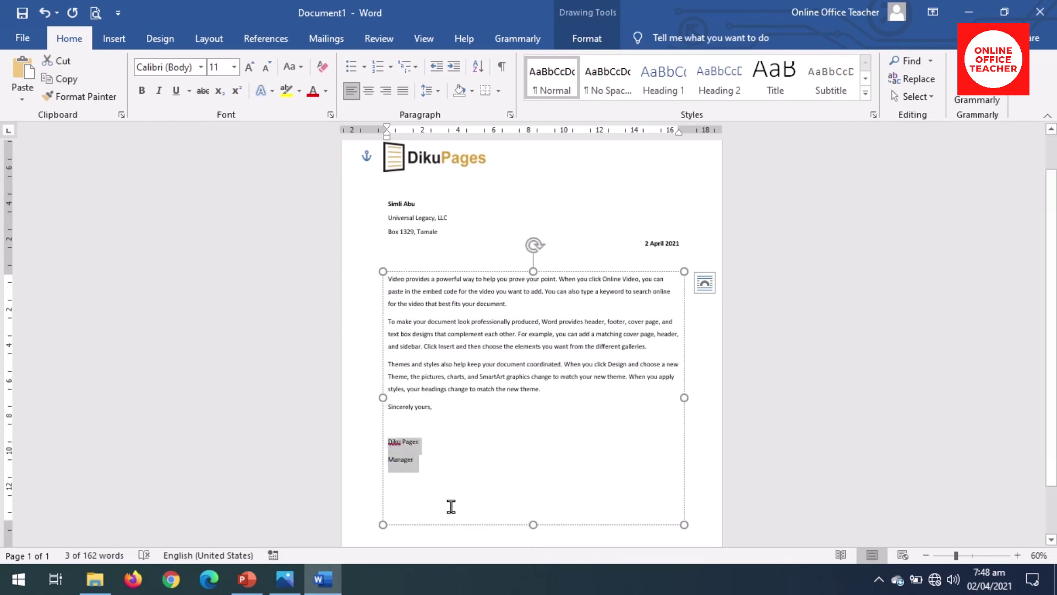
click(435, 91)
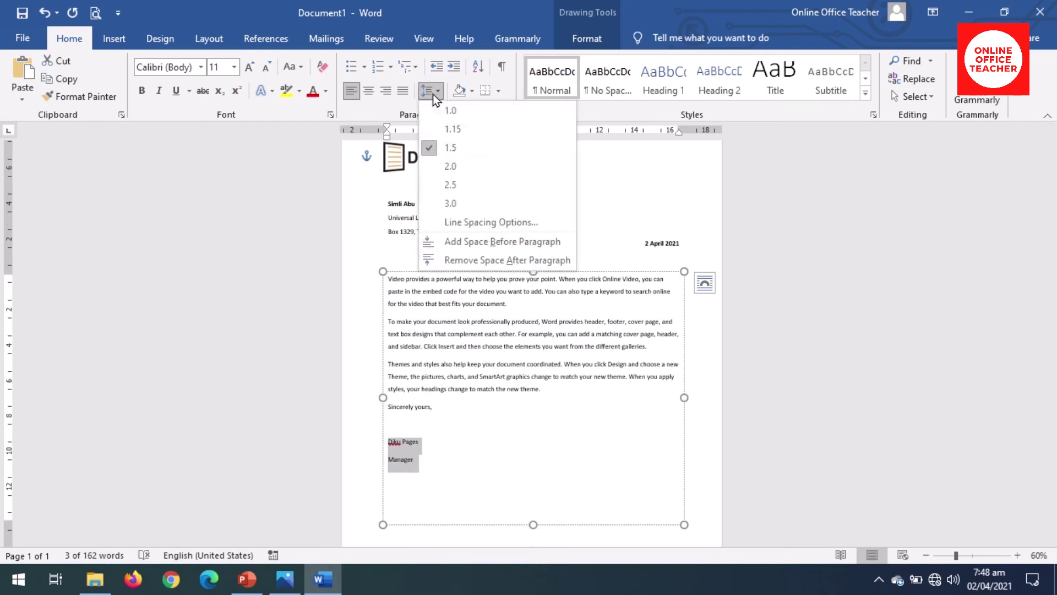
click(469, 116)
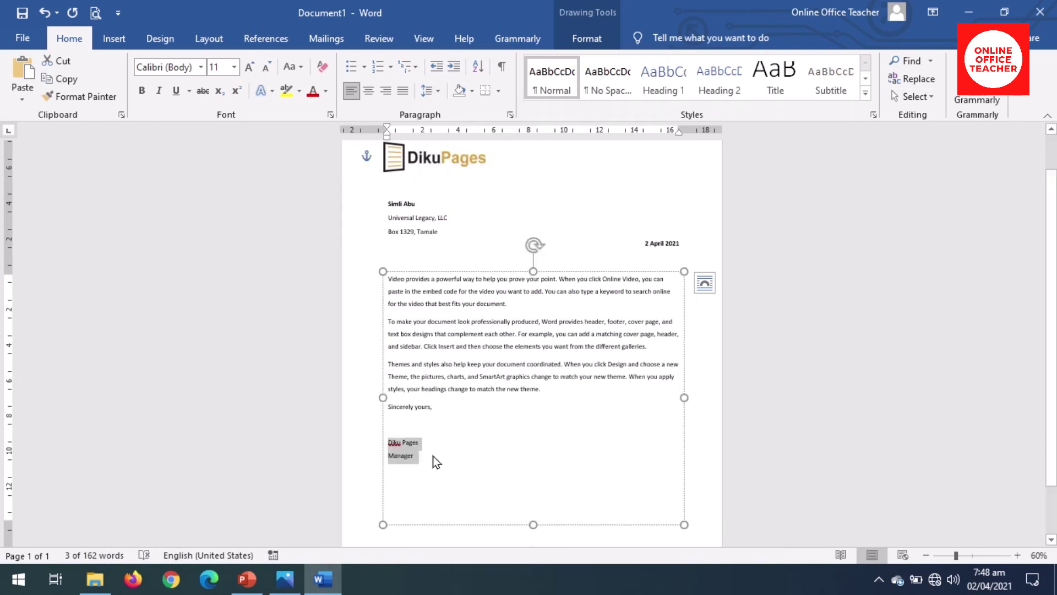
Step: Make the Diku Pages and Manager signature lines bold
click(414, 454)
drag(415, 456, 387, 441)
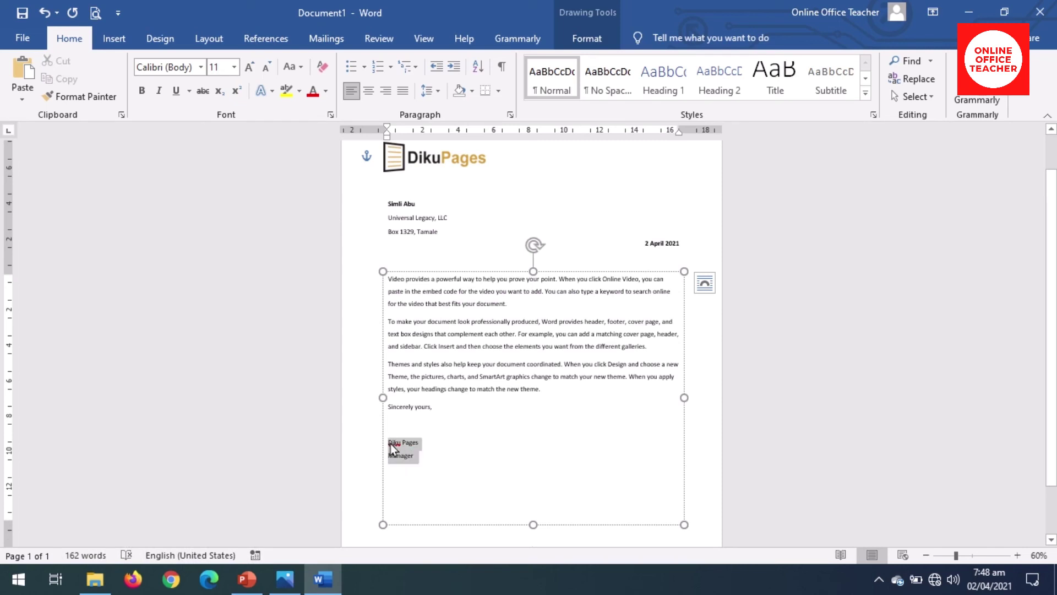
click(400, 418)
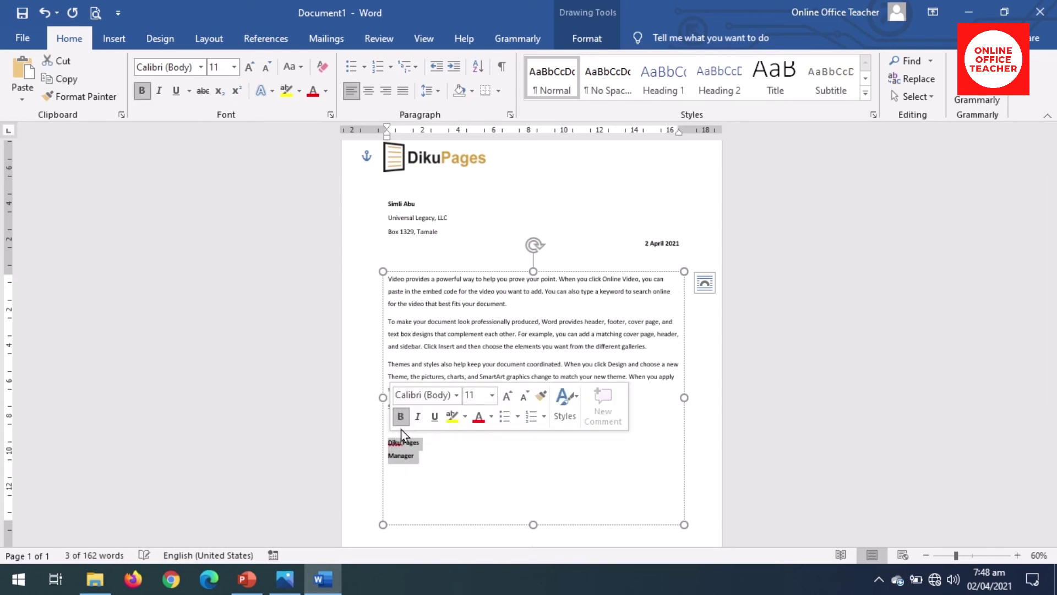
click(428, 449)
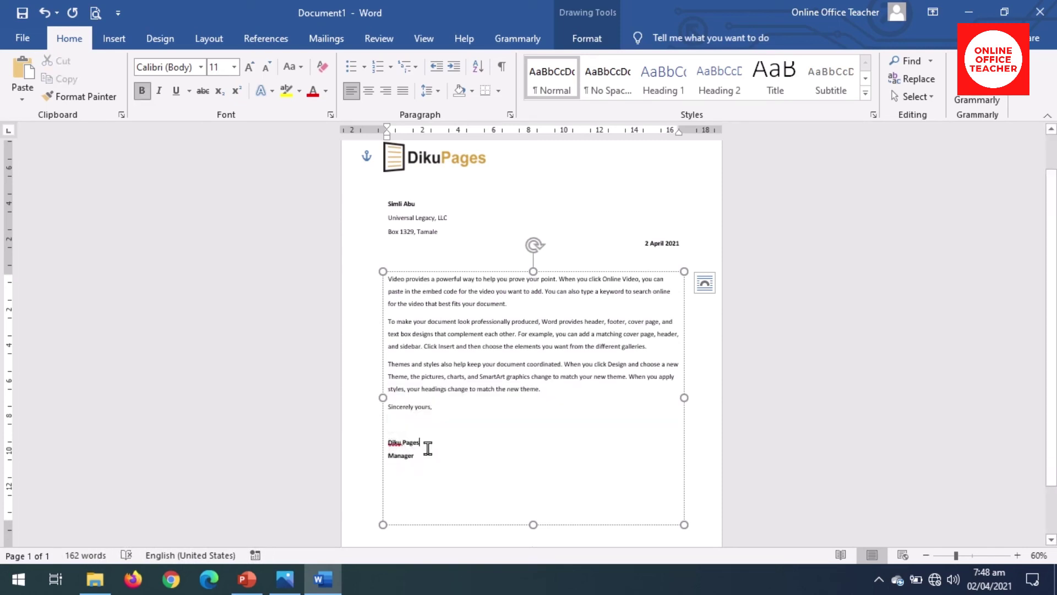
click(897, 531)
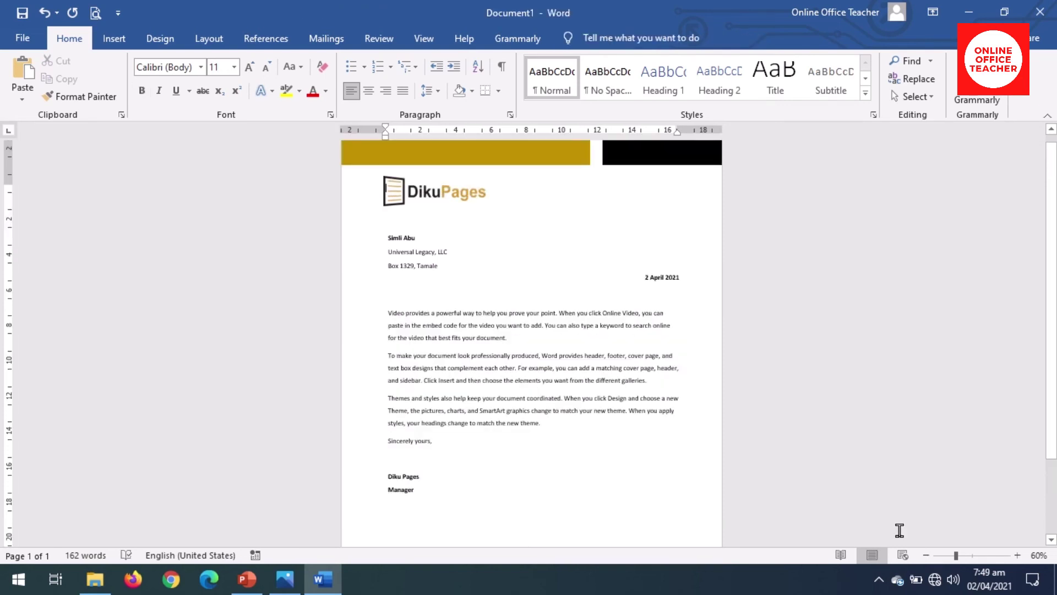
Step: Zoom the page out to 40% to show the entire letterhead
click(926, 556)
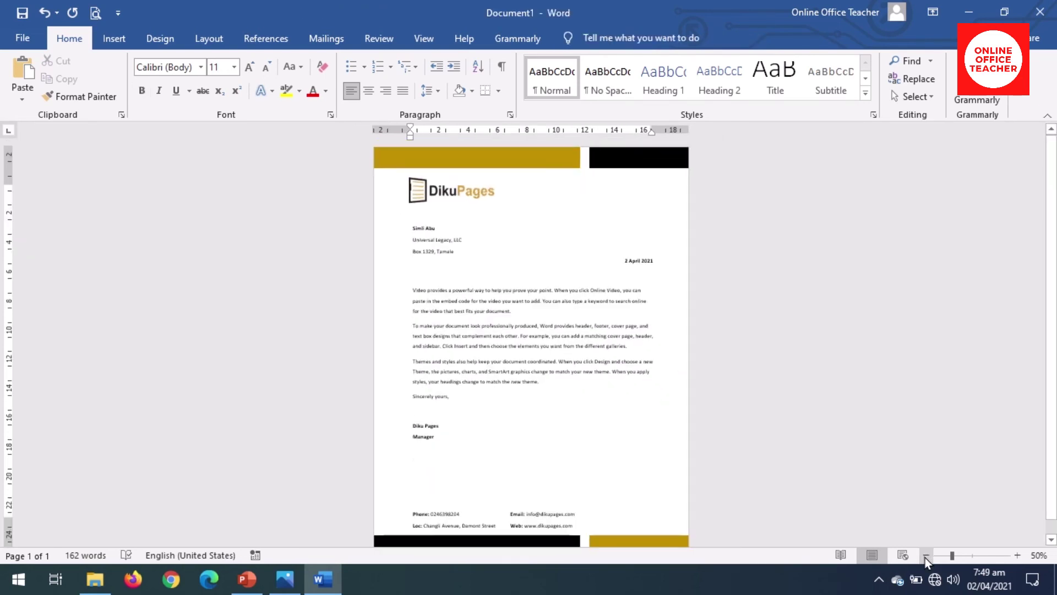
click(927, 556)
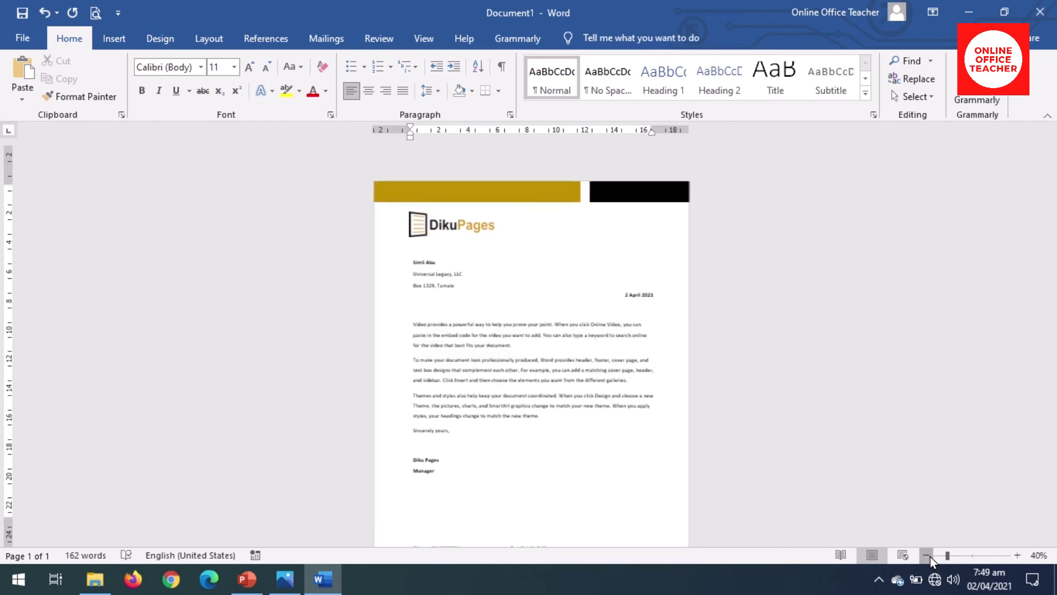